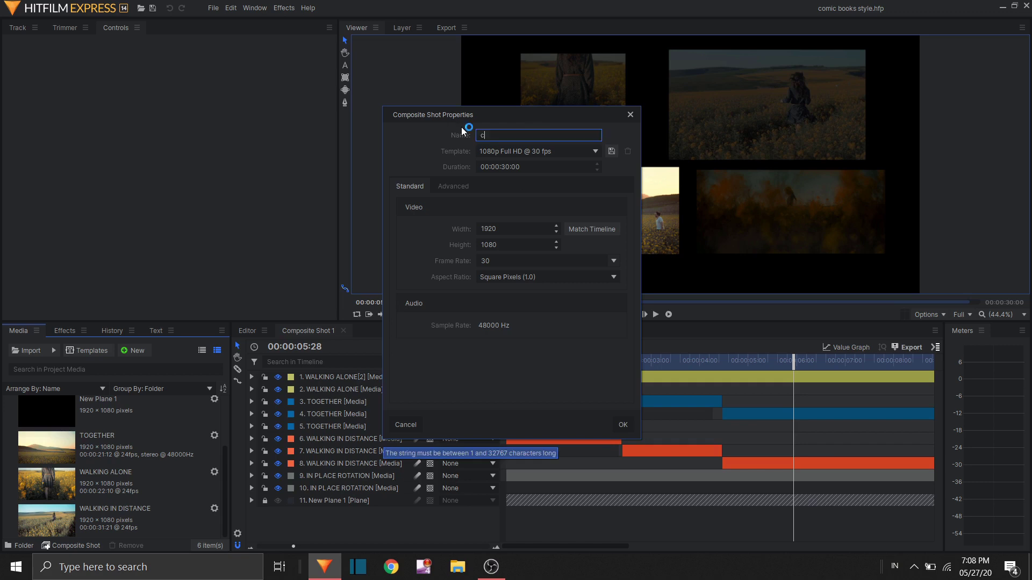
# Step: Name the new 1080p, 30 fps composite shot "comic book style" and create it
pyautogui.write('c book')
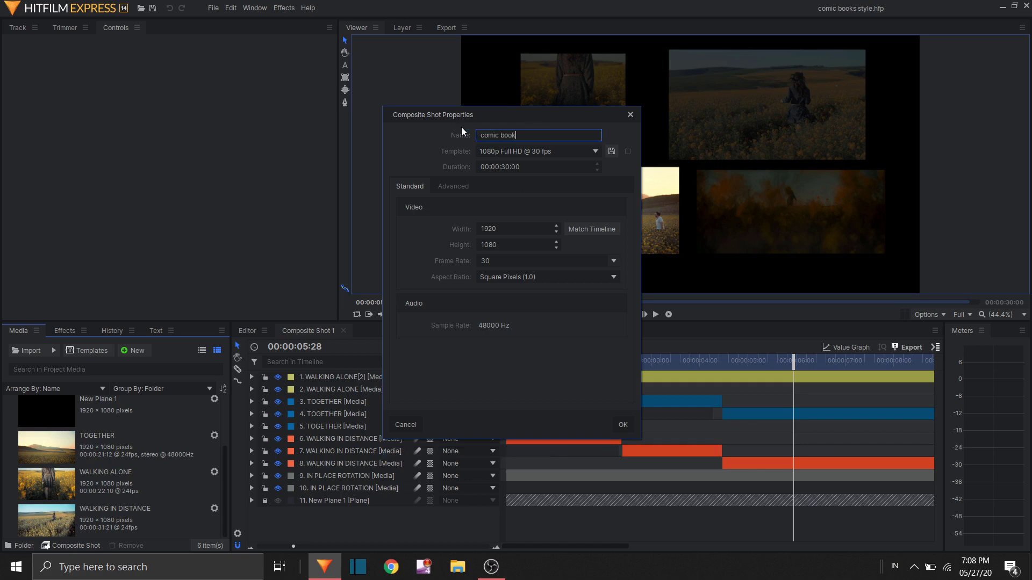
pyautogui.write('s style')
pyautogui.press('Return')
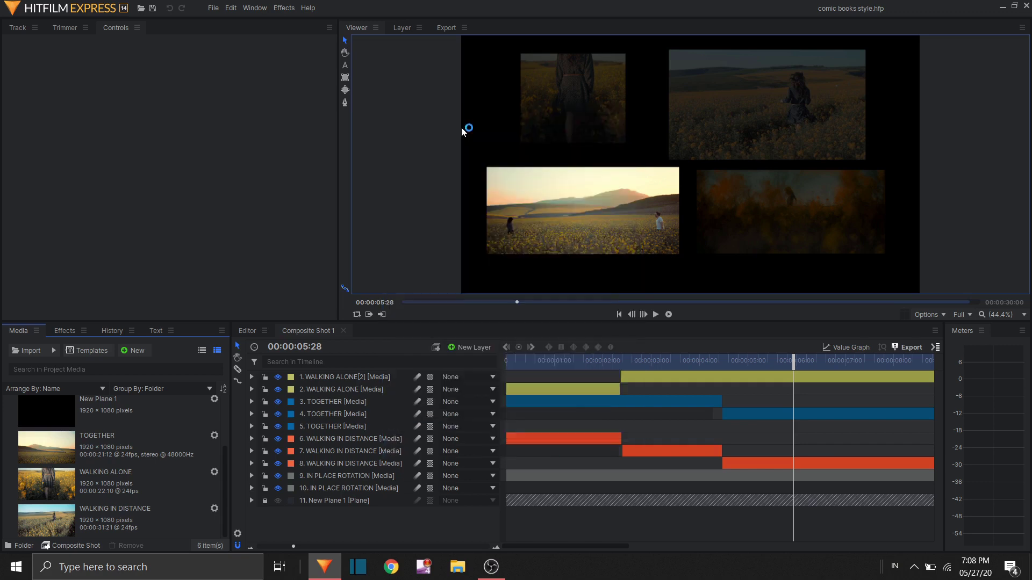
# Step: Look over the project media and the layer layout of Composite Shot 1, returning to the comic book style composite
pyautogui.scroll(-3, 154, 466)
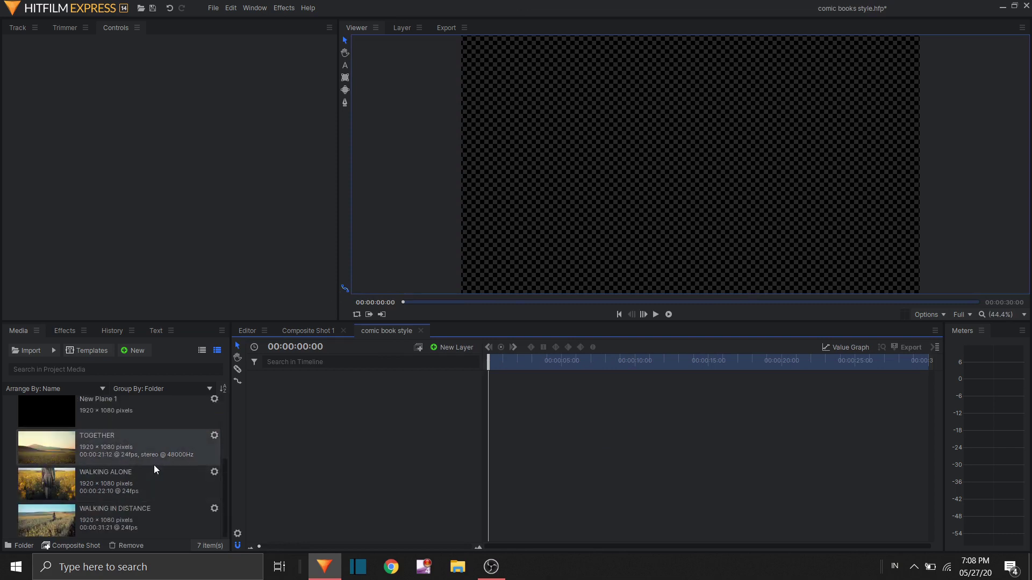
pyautogui.scroll(3, 146, 476)
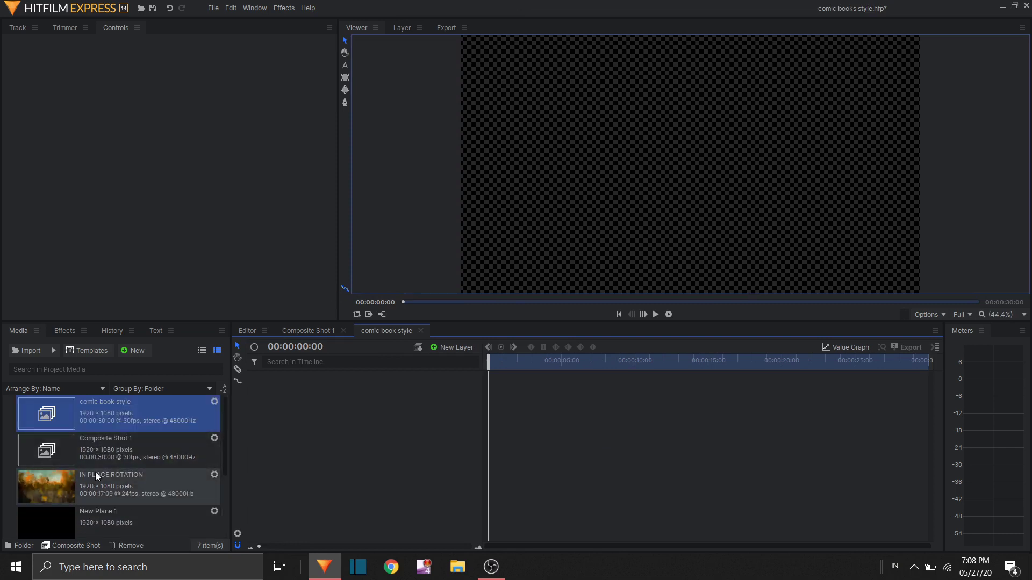
pyautogui.scroll(-3, 97, 472)
pyautogui.click(297, 329)
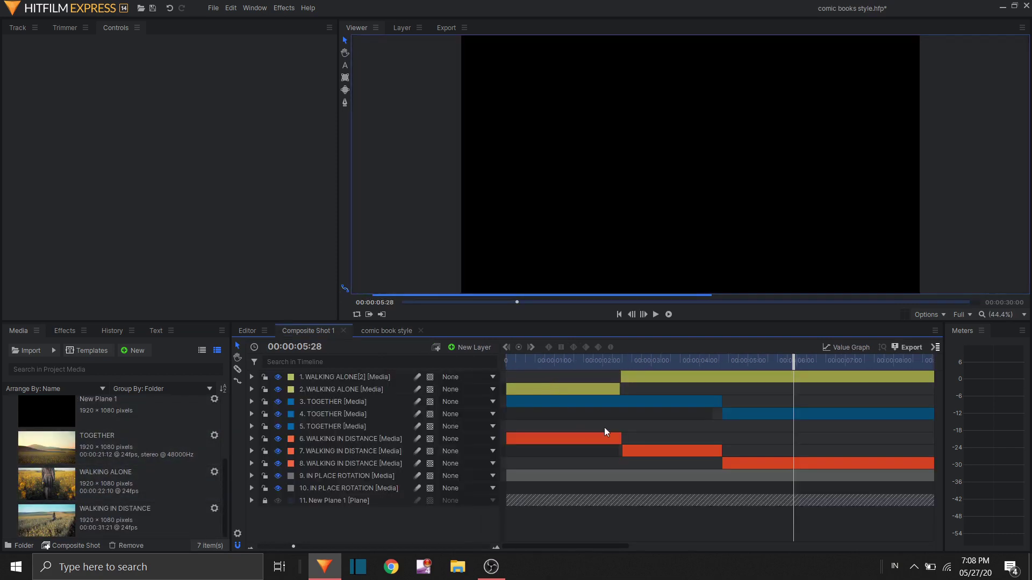
pyautogui.click(540, 359)
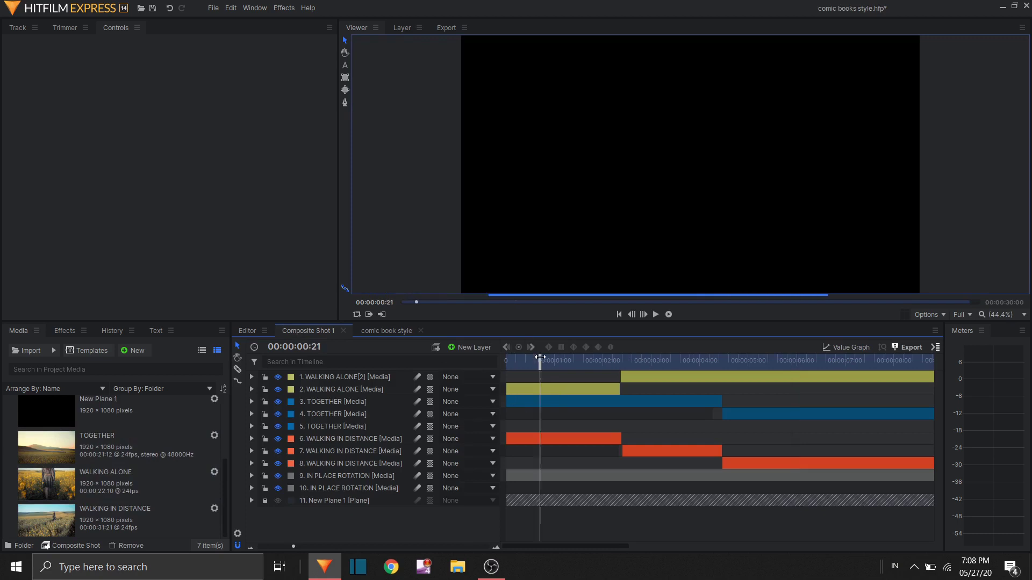
pyautogui.click(376, 333)
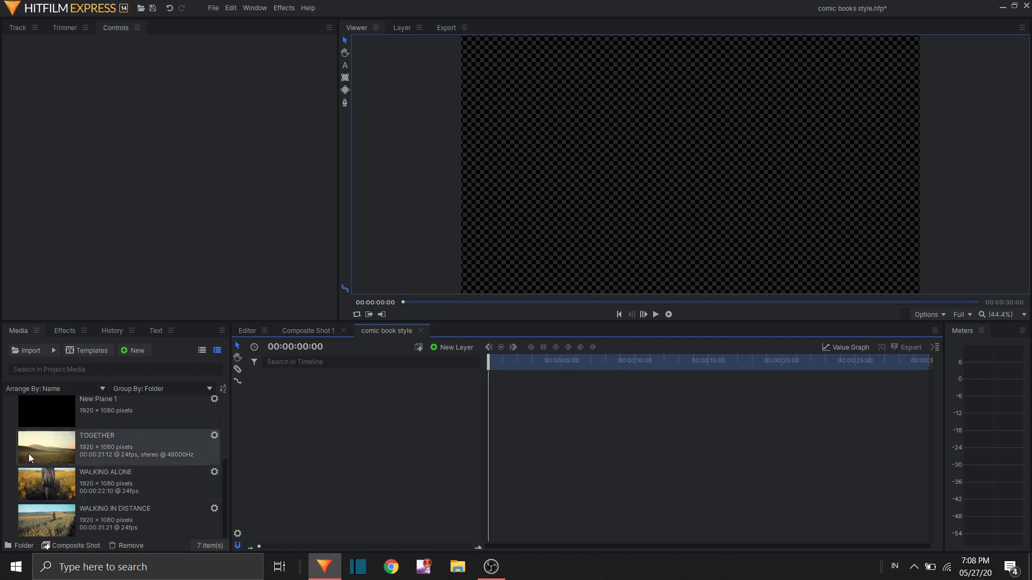
# Step: Add the WALKING IN DISTANCE clip to the composite, scale it down to under half size and place it in the frame's upper-right corner
pyautogui.scroll(3, 79, 488)
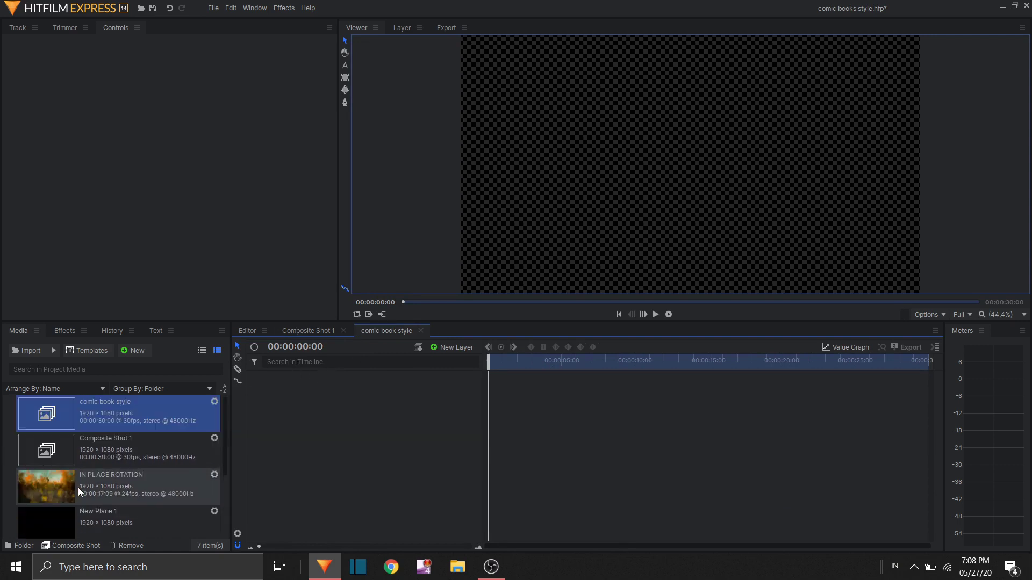
pyautogui.scroll(-3, 77, 486)
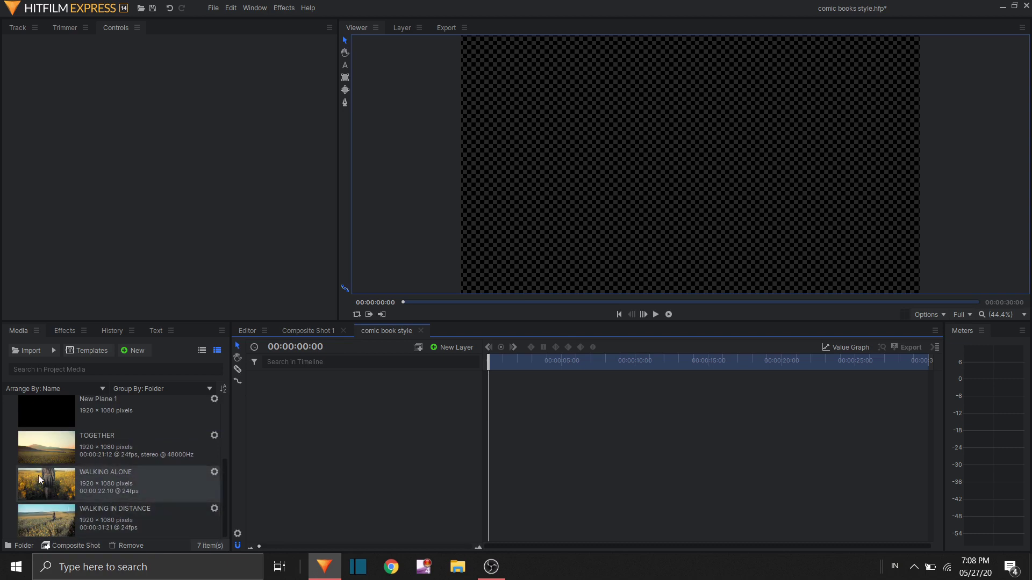
pyautogui.moveTo(47, 486); pyautogui.dragTo(304, 374)
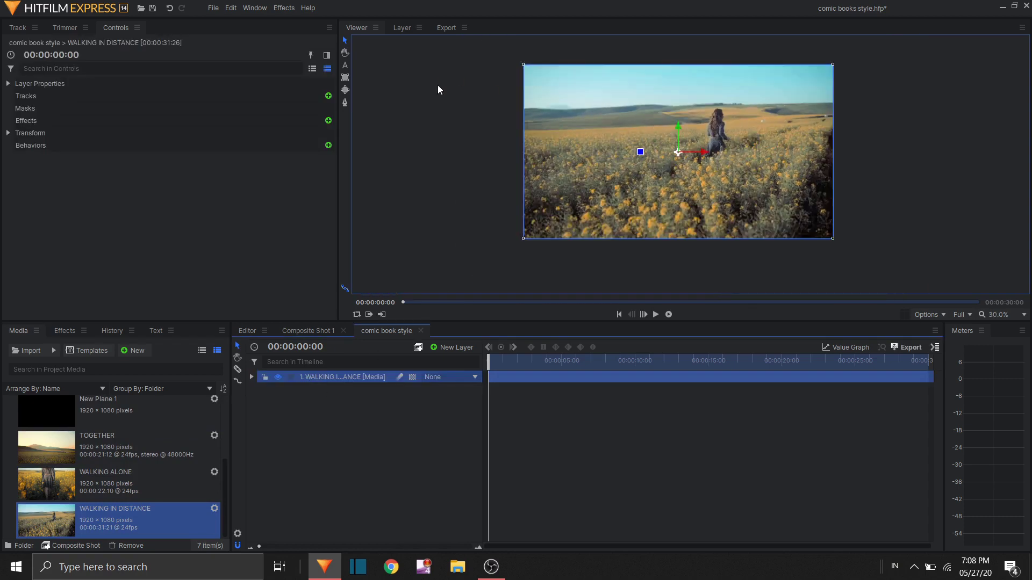
pyautogui.moveTo(523, 65); pyautogui.dragTo(589, 104)
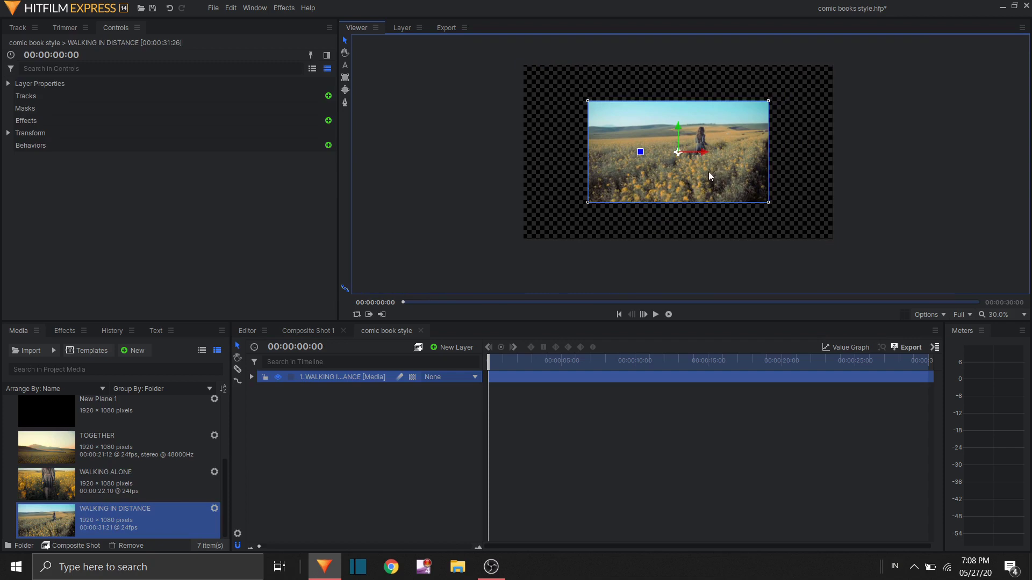
pyautogui.moveTo(709, 172); pyautogui.dragTo(649, 138)
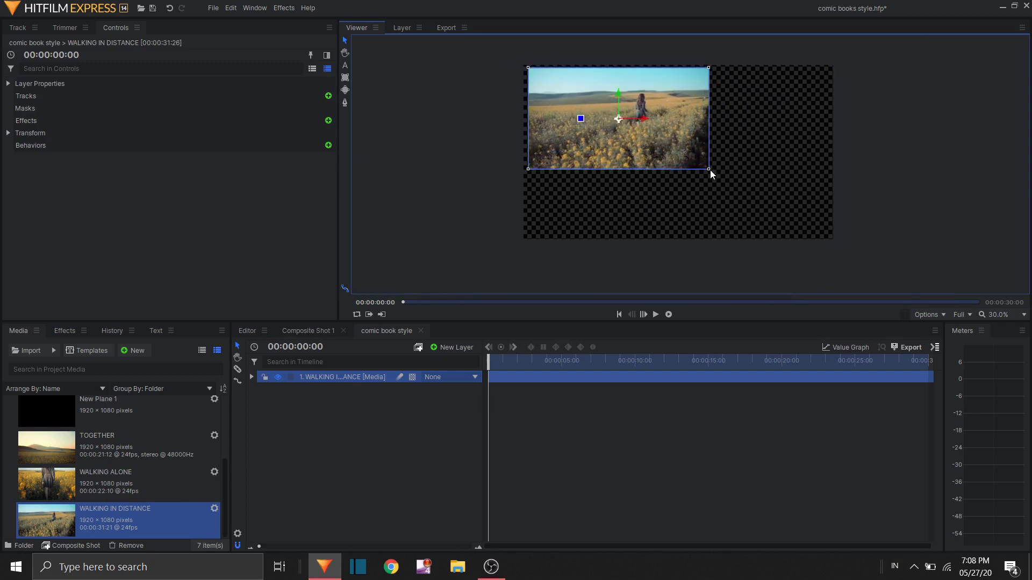
pyautogui.moveTo(710, 170); pyautogui.dragTo(691, 160)
pyautogui.moveTo(654, 131); pyautogui.dragTo(756, 132)
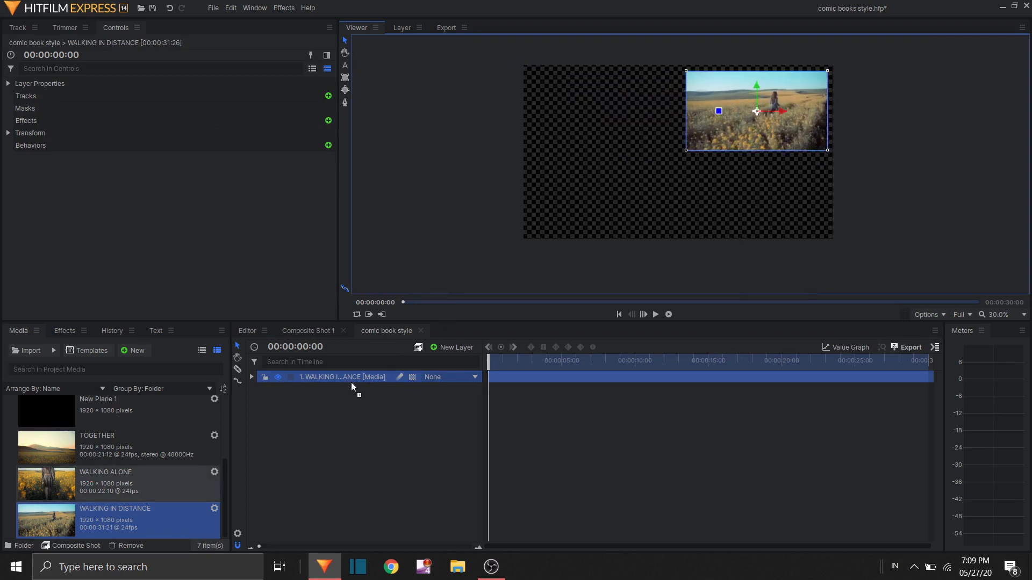
# Step: Add the WALKING ALONE clip beneath the first layer, scale it to about half the frame and place it in the frame's upper-left corner
pyautogui.moveTo(352, 383); pyautogui.dragTo(337, 384)
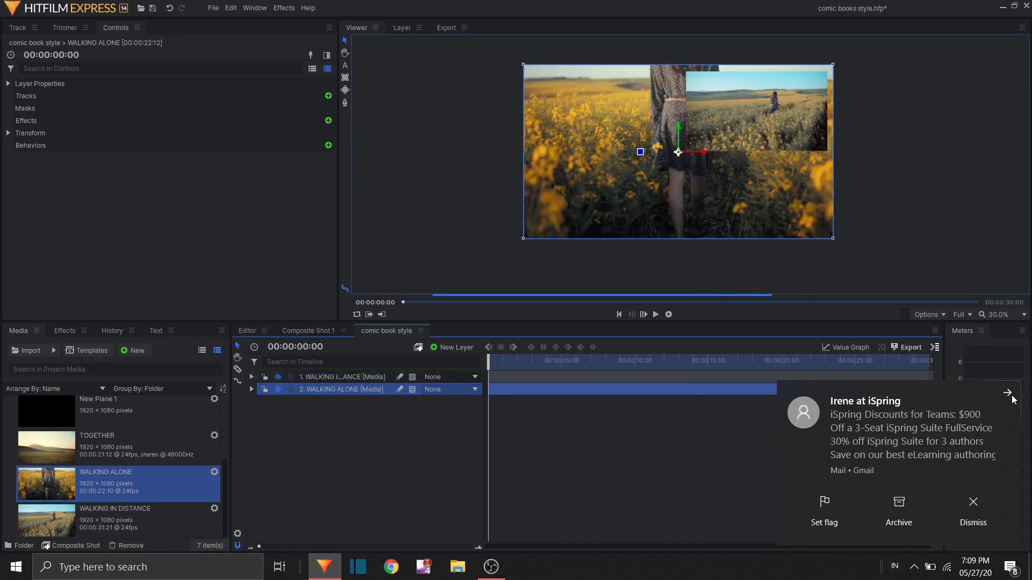
pyautogui.moveTo(524, 239); pyautogui.dragTo(627, 207)
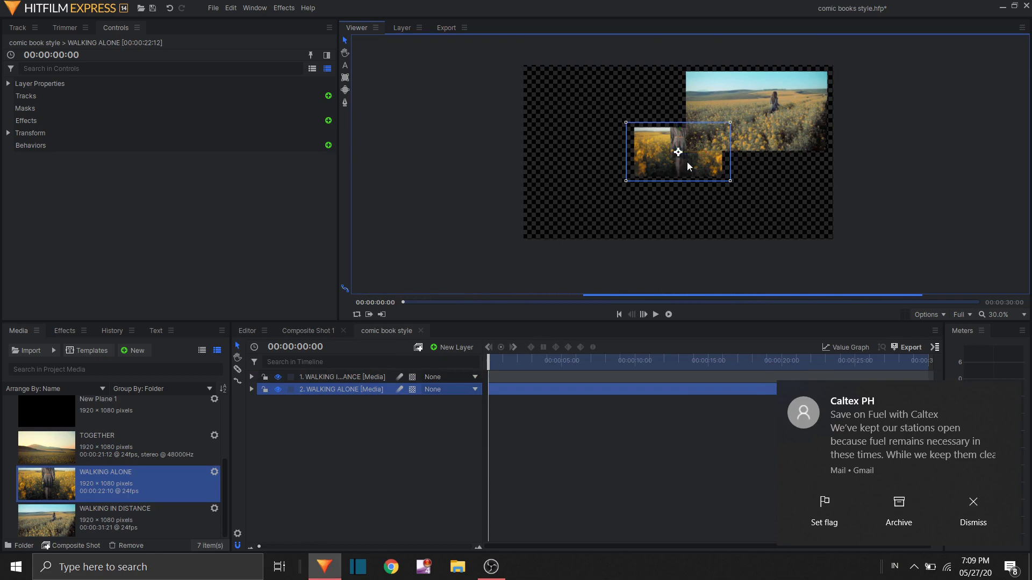
pyautogui.moveTo(687, 162); pyautogui.dragTo(663, 151)
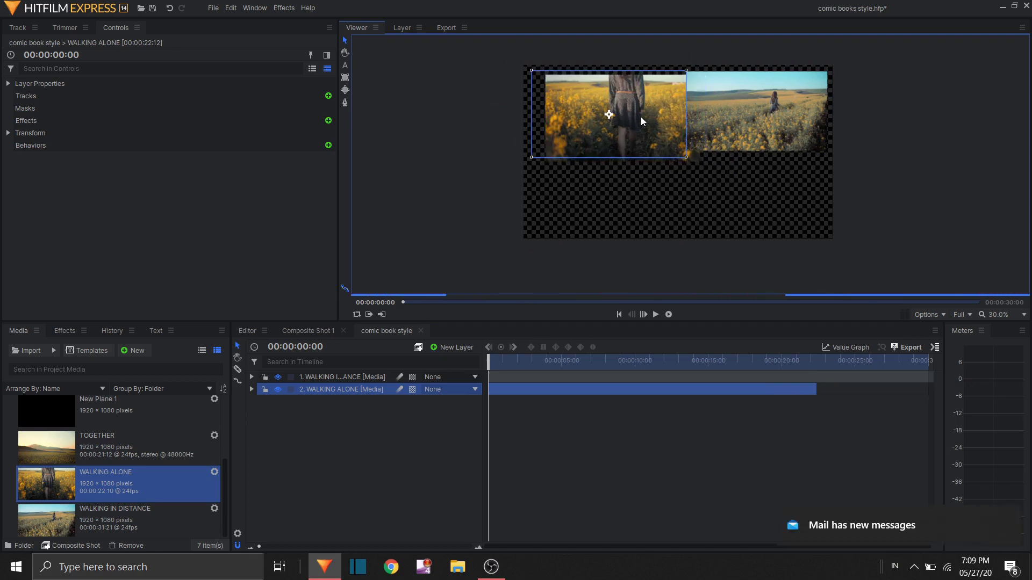
# Step: Draw a closed four-point freehand mask on WALKING ALONE that cuts its right side diagonally from the top-right corner to the bottom middle
pyautogui.click(345, 102)
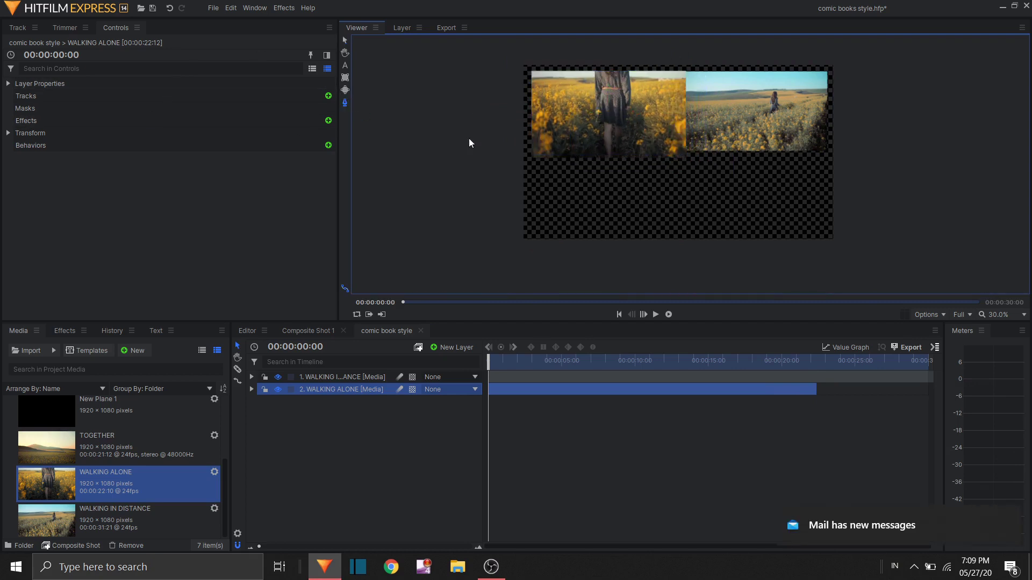
pyautogui.click(686, 69)
pyautogui.click(610, 168)
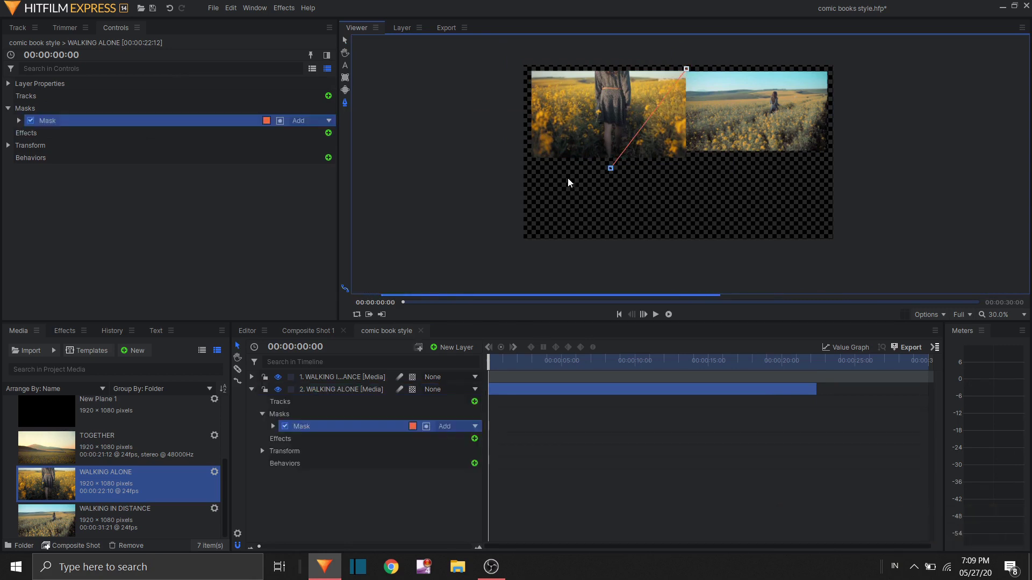
pyautogui.click(531, 164)
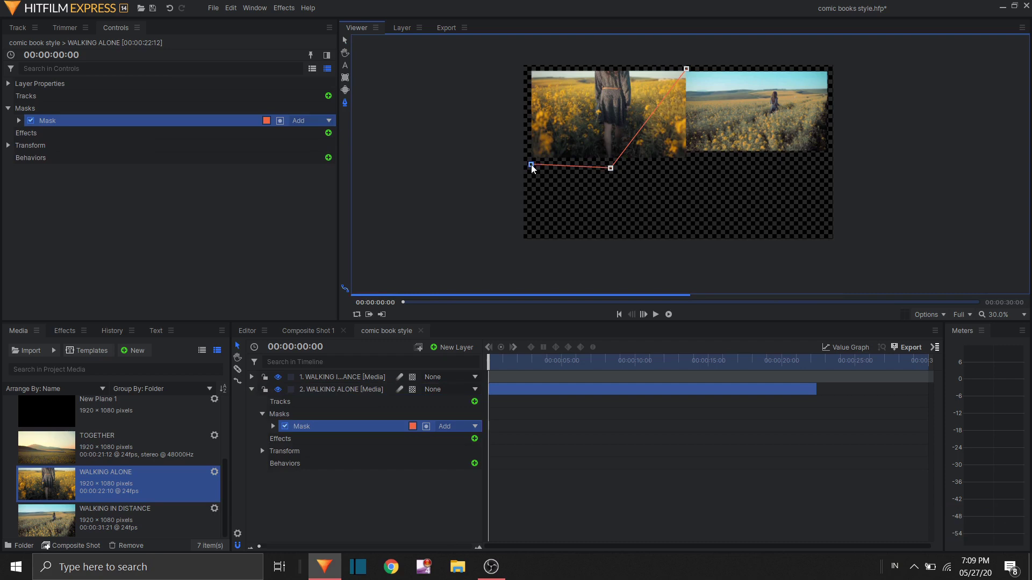
pyautogui.click(526, 70)
pyautogui.click(687, 69)
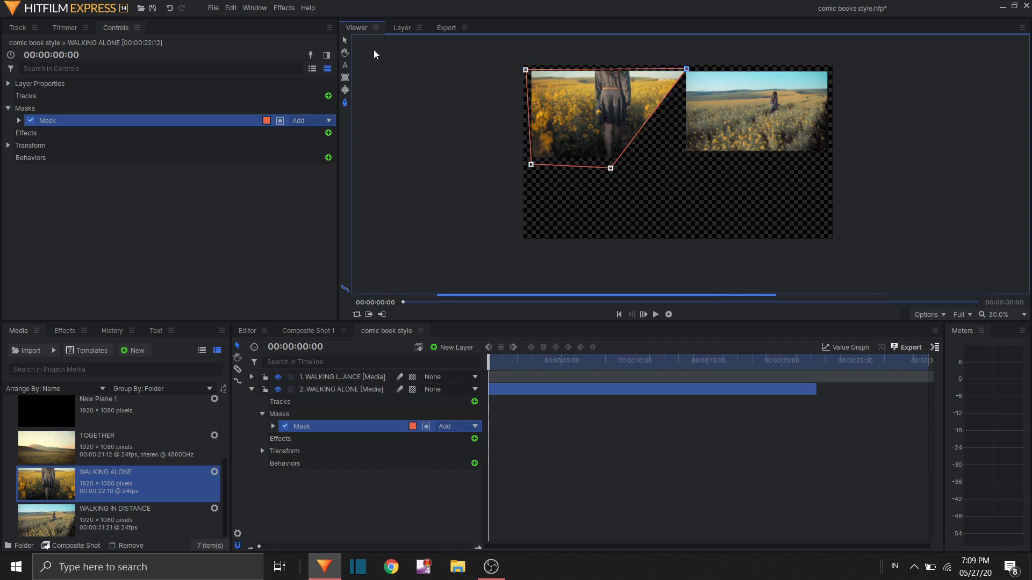
pyautogui.click(345, 40)
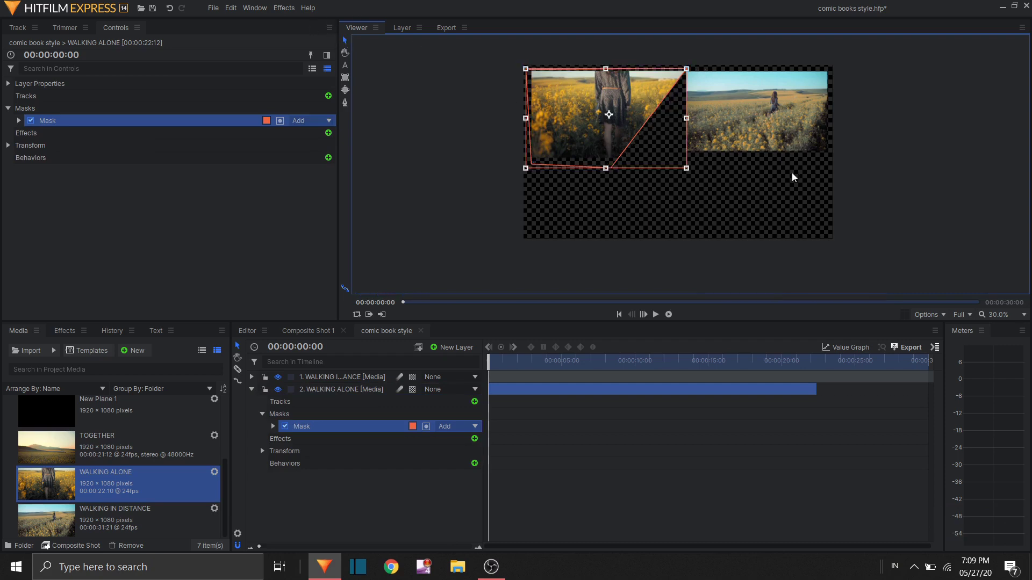
pyautogui.click(713, 190)
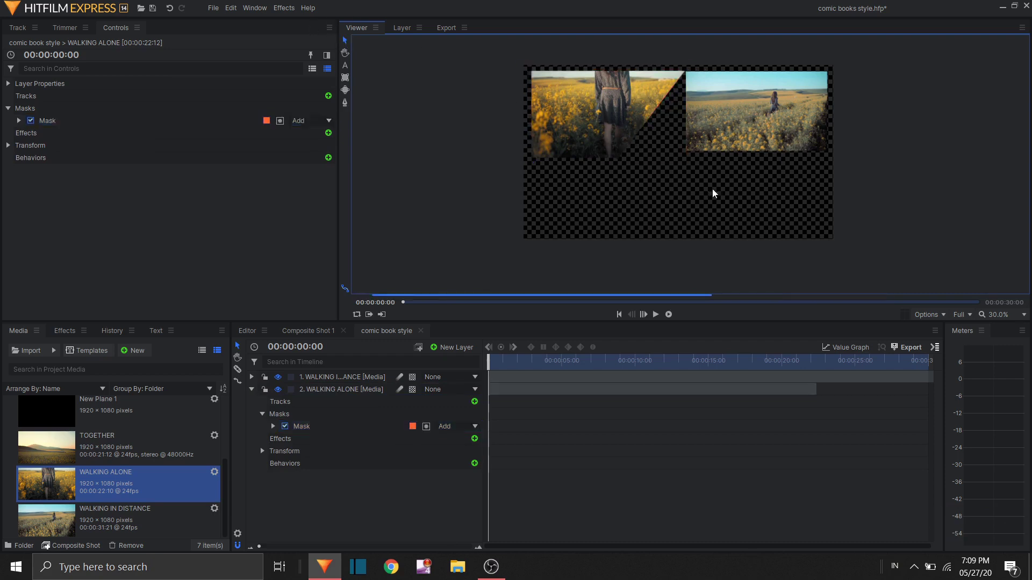
# Step: Reorder the WALKING IN DISTANCE layer beneath WALKING ALONE and shift its clip left behind the diagonal mask edge
pyautogui.click(709, 110)
pyautogui.moveTo(786, 149); pyautogui.dragTo(716, 142)
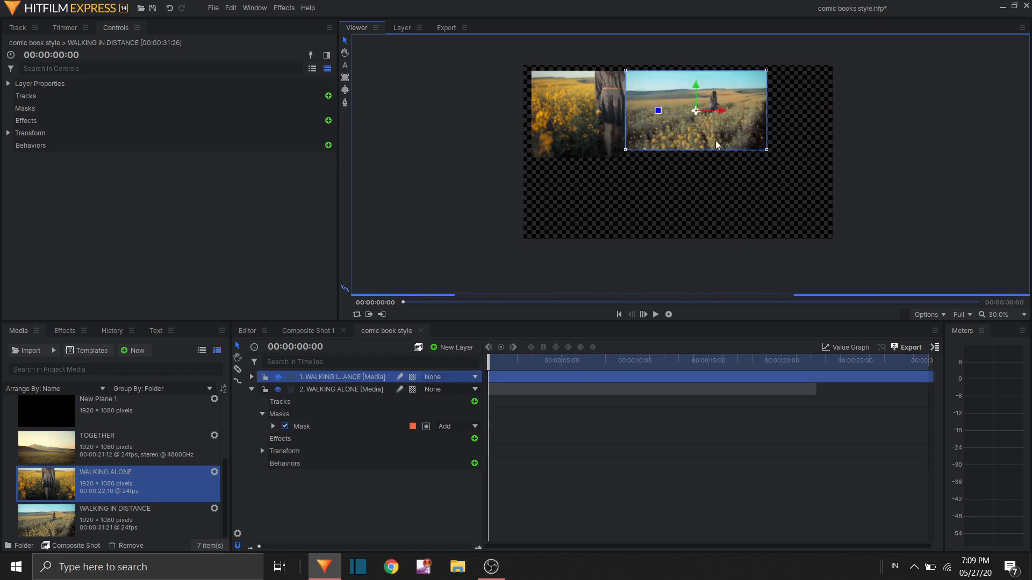
pyautogui.click(251, 390)
pyautogui.moveTo(334, 377); pyautogui.dragTo(337, 402)
pyautogui.moveTo(718, 129); pyautogui.dragTo(714, 126)
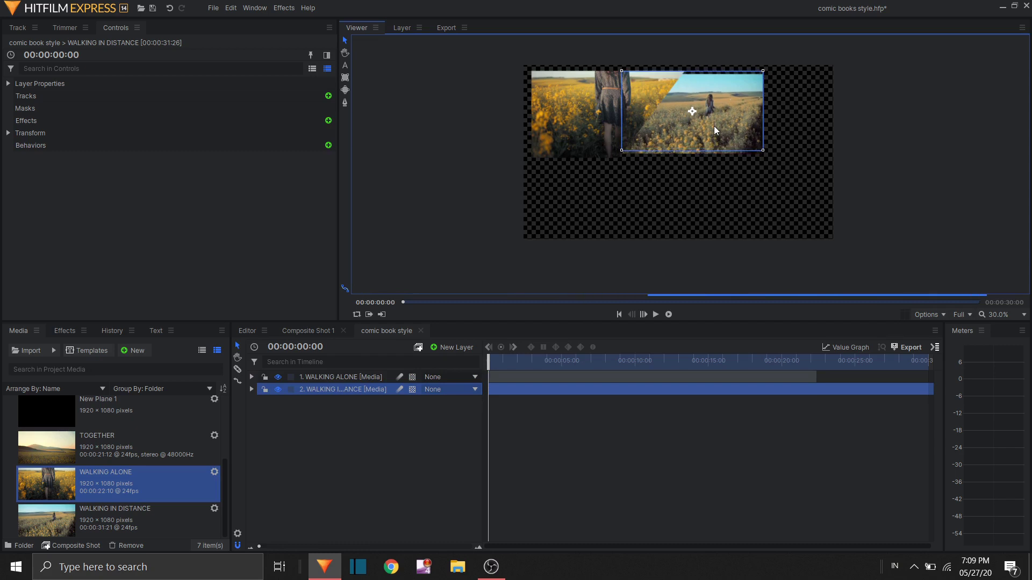
# Step: Fine-tune the scale and position of WALKING IN DISTANCE so its top and bottom edges line up with the WALKING ALONE panel
pyautogui.scroll(2, 767, 156)
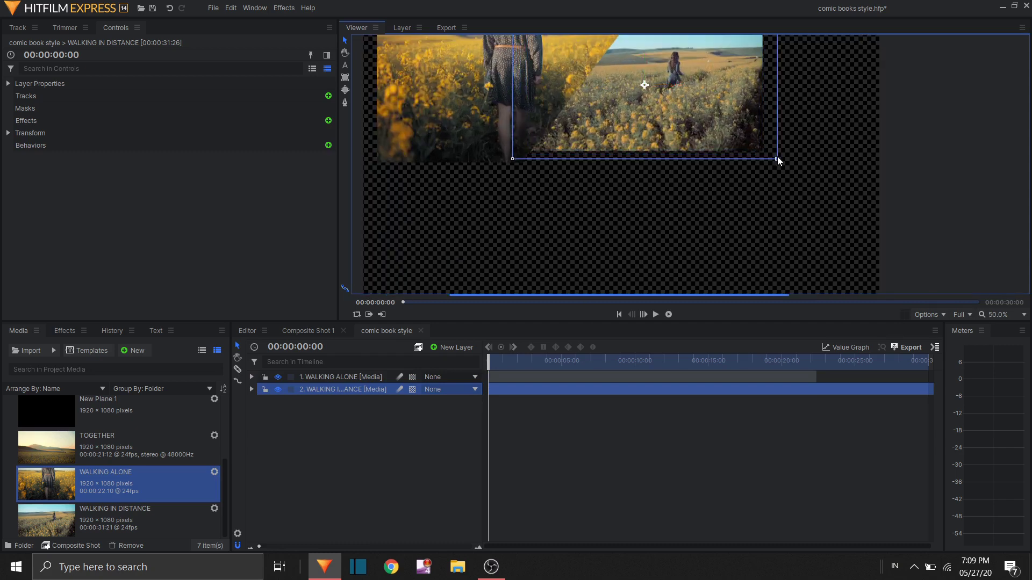
pyautogui.moveTo(746, 119); pyautogui.dragTo(774, 139)
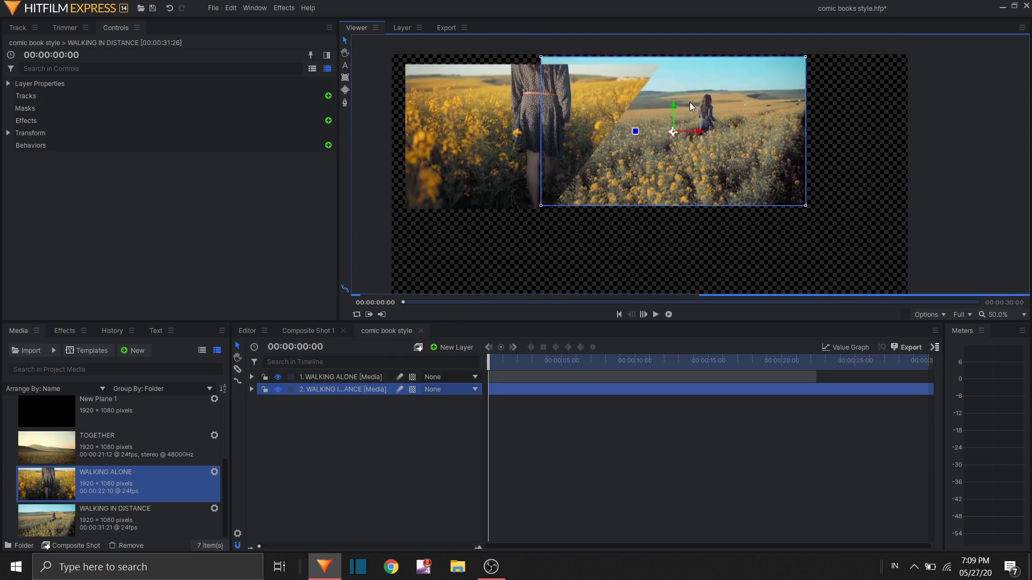
pyautogui.moveTo(805, 205); pyautogui.dragTo(798, 202)
pyautogui.moveTo(670, 104); pyautogui.dragTo(672, 108)
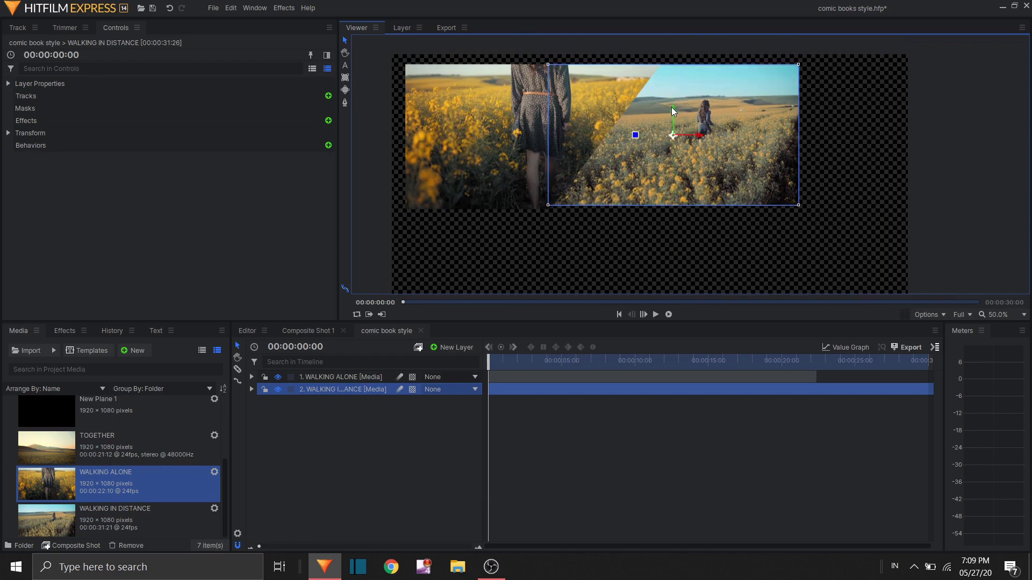
pyautogui.moveTo(796, 206); pyautogui.dragTo(800, 205)
pyautogui.moveTo(672, 114); pyautogui.dragTo(703, 136)
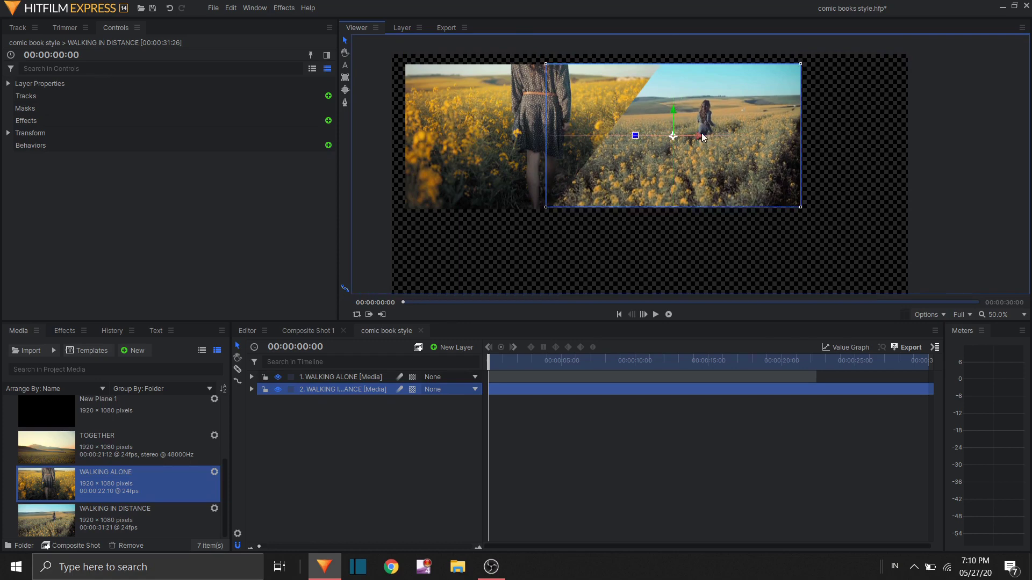
# Step: Draw a closed four-point freehand mask on WALKING IN DISTANCE with its left edge parallel to the diagonal cut, leaving a thin gap
pyautogui.click(347, 103)
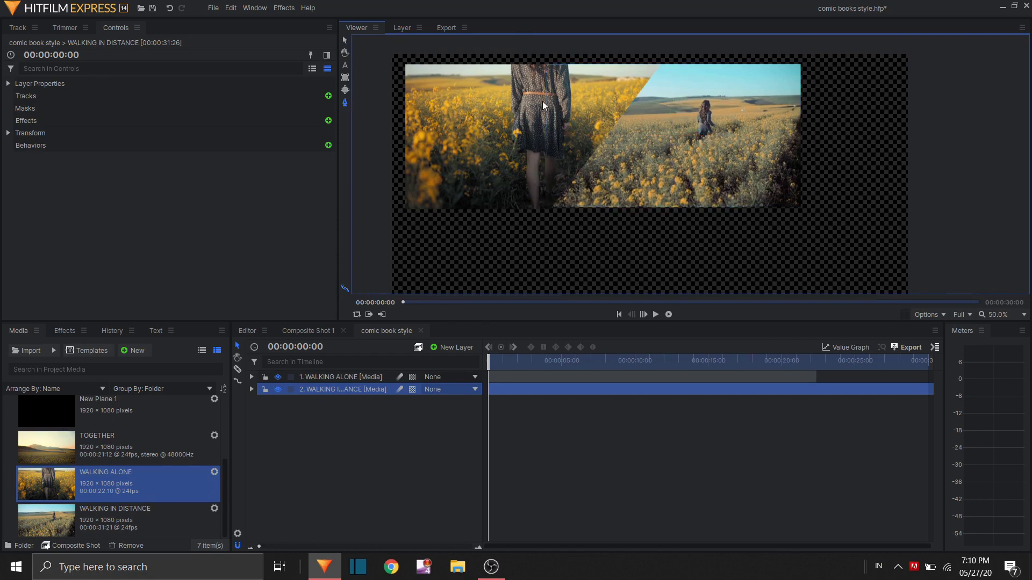
pyautogui.click(666, 64)
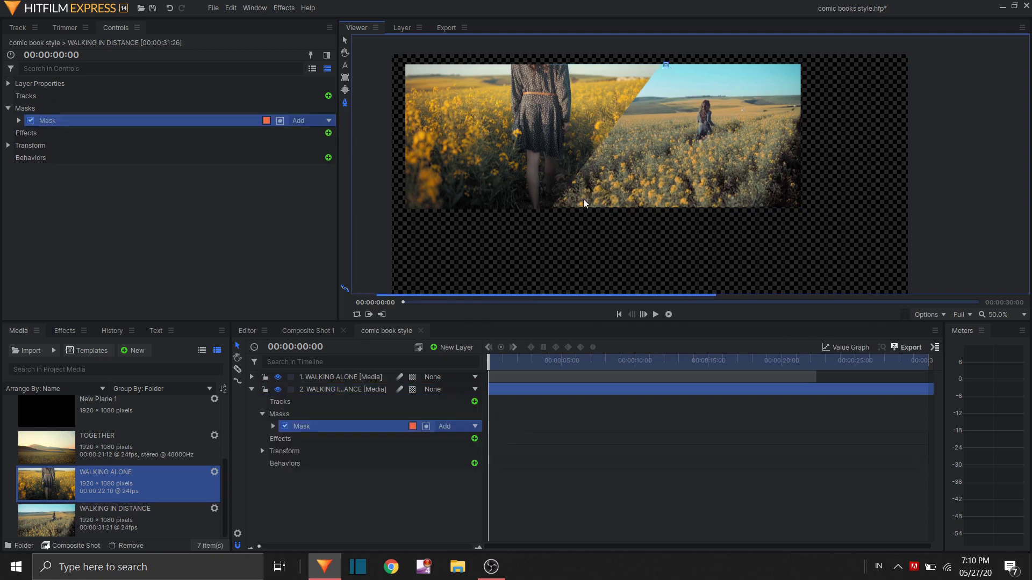
pyautogui.click(557, 207)
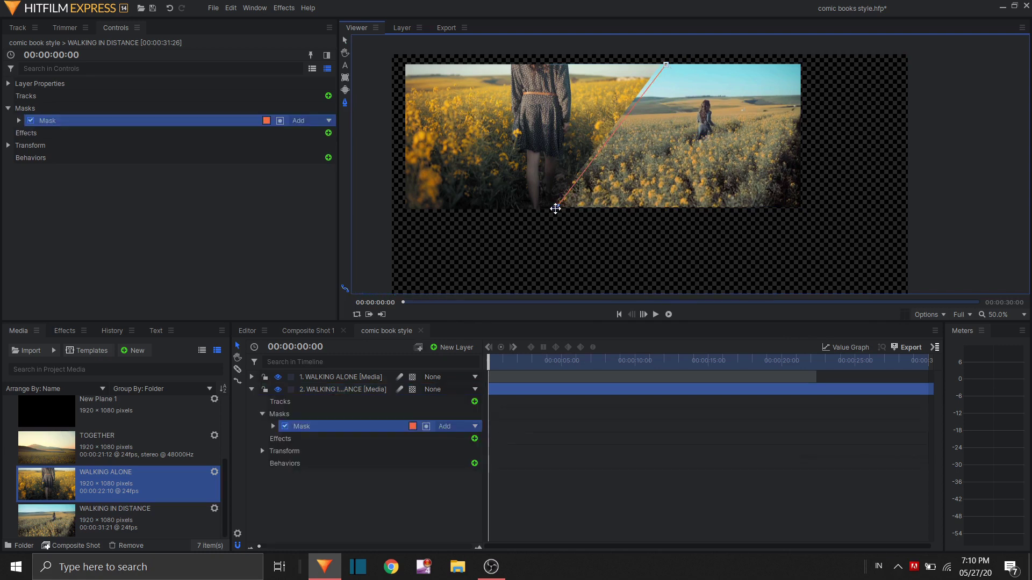
pyautogui.moveTo(553, 210); pyautogui.dragTo(552, 215)
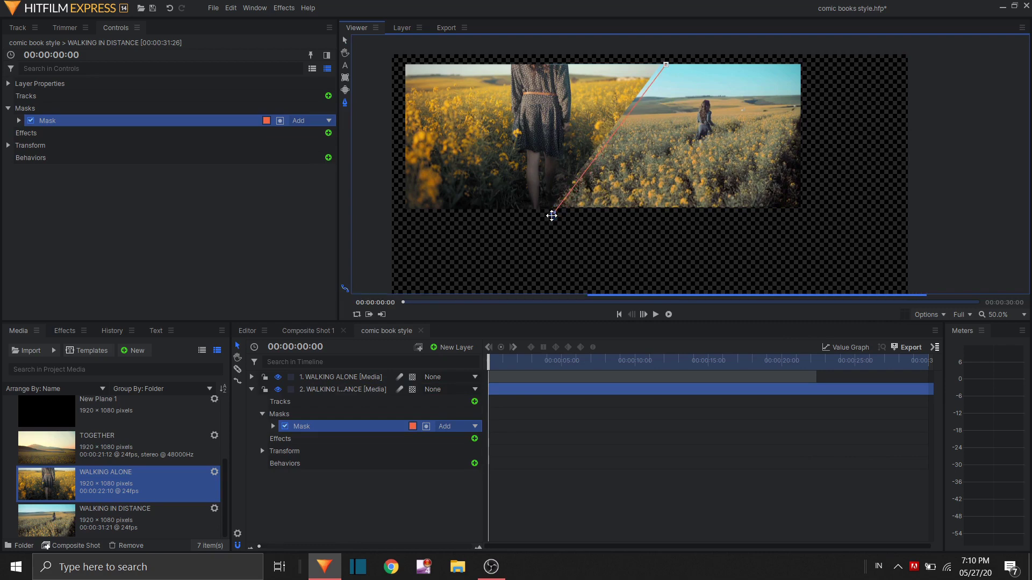
pyautogui.click(813, 208)
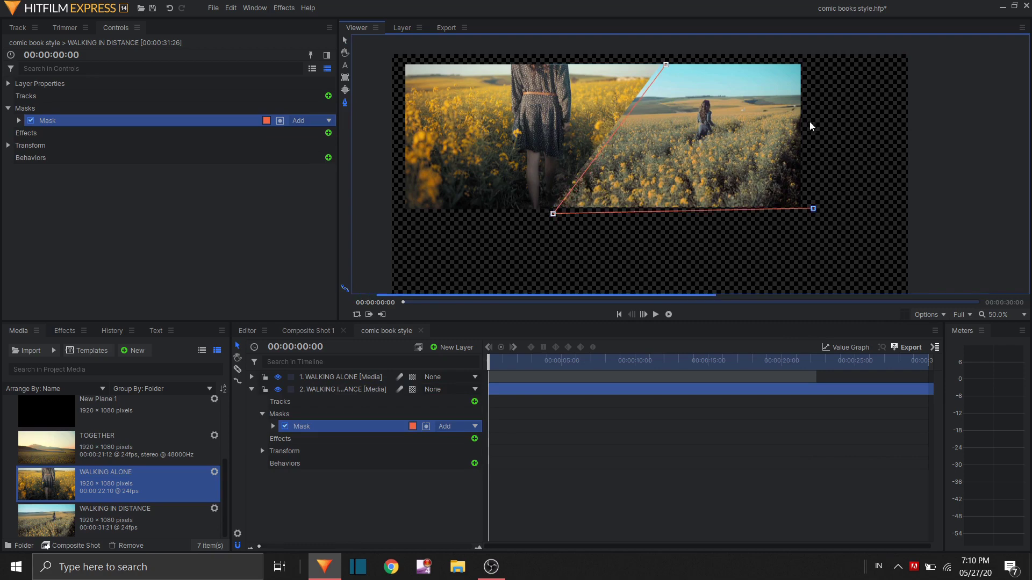
pyautogui.click(807, 62)
pyautogui.click(666, 65)
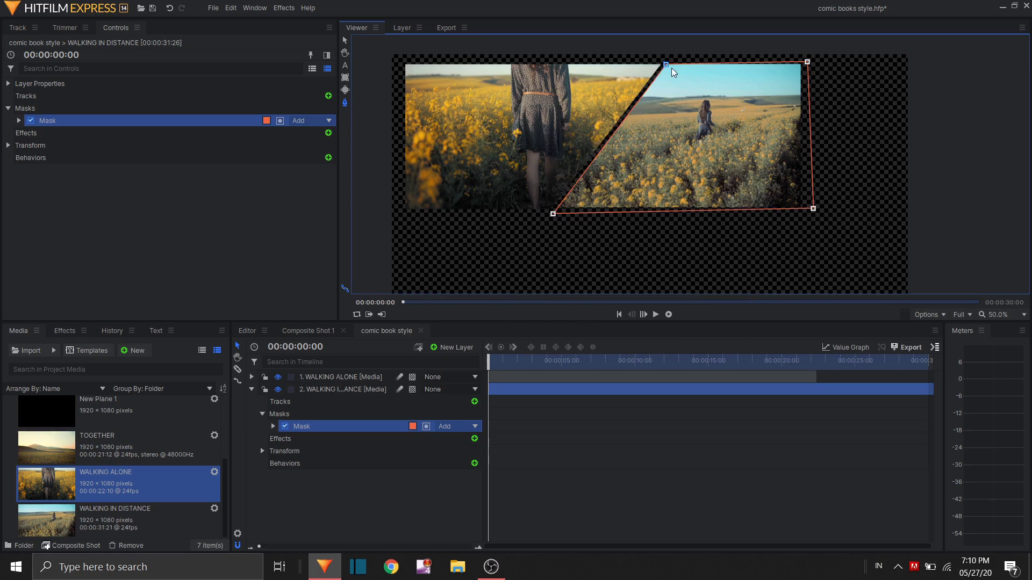
pyautogui.moveTo(664, 65)
pyautogui.mouseDown()
pyautogui.moveTo(699, 62)
pyautogui.moveTo(670, 61)
pyautogui.mouseUp()
pyautogui.click(345, 41)
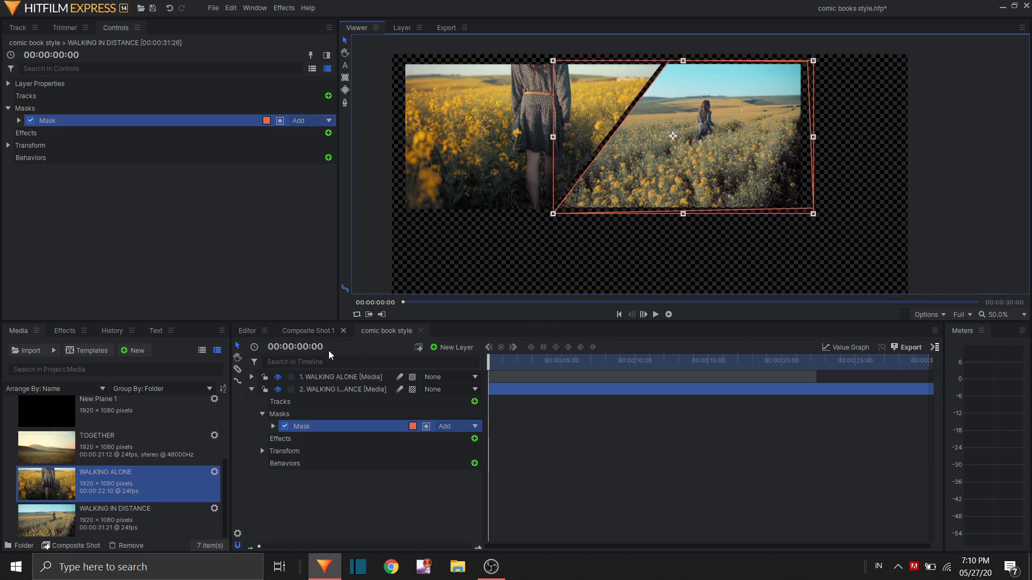
# Step: Nudge WALKING IN DISTANCE slightly to the right, and shift both panels together to the right to centre the pair horizontally in the frame
pyautogui.click(346, 390)
pyautogui.moveTo(700, 137)
pyautogui.mouseDown()
pyautogui.moveTo(718, 135)
pyautogui.moveTo(705, 134)
pyautogui.mouseUp()
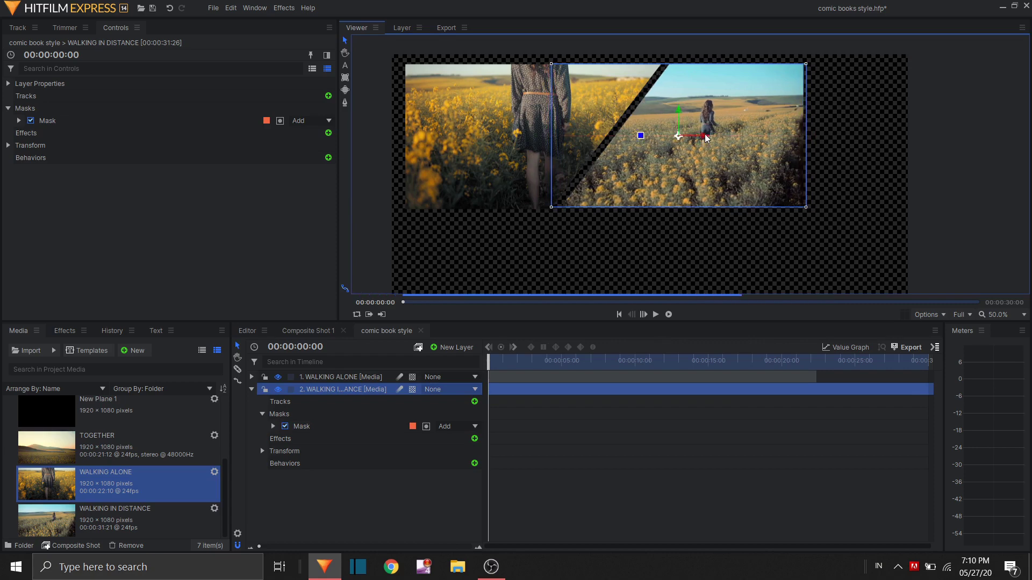
pyautogui.keyDown('ctrl'); pyautogui.click(366, 377); pyautogui.keyUp('ctrl')
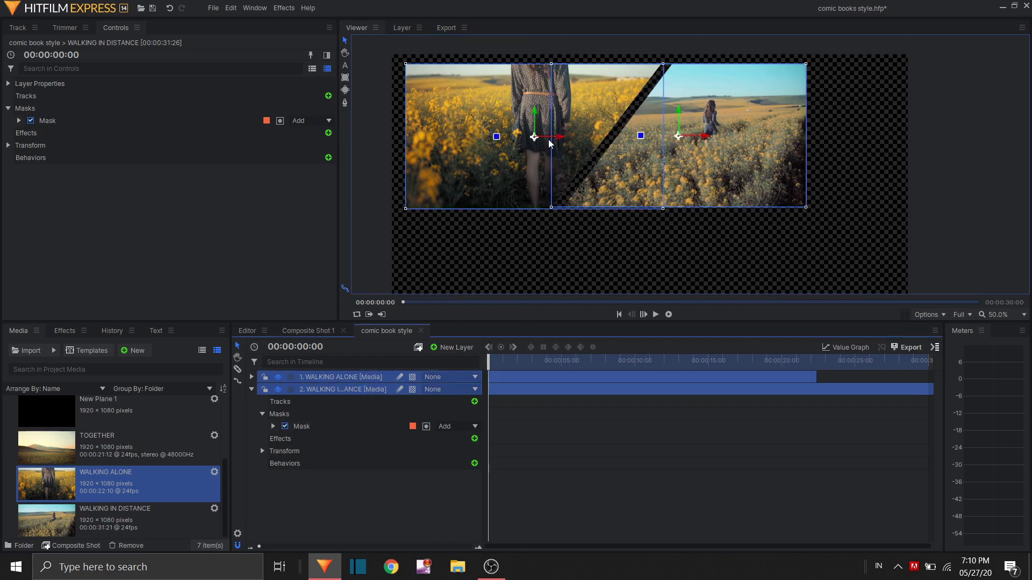
pyautogui.moveTo(562, 143); pyautogui.dragTo(609, 143)
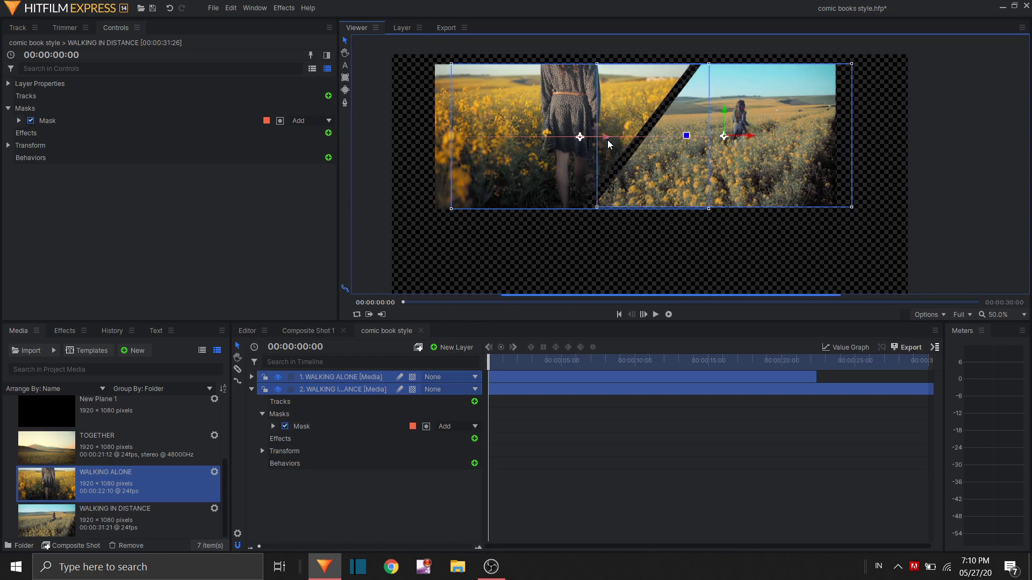
pyautogui.click(907, 141)
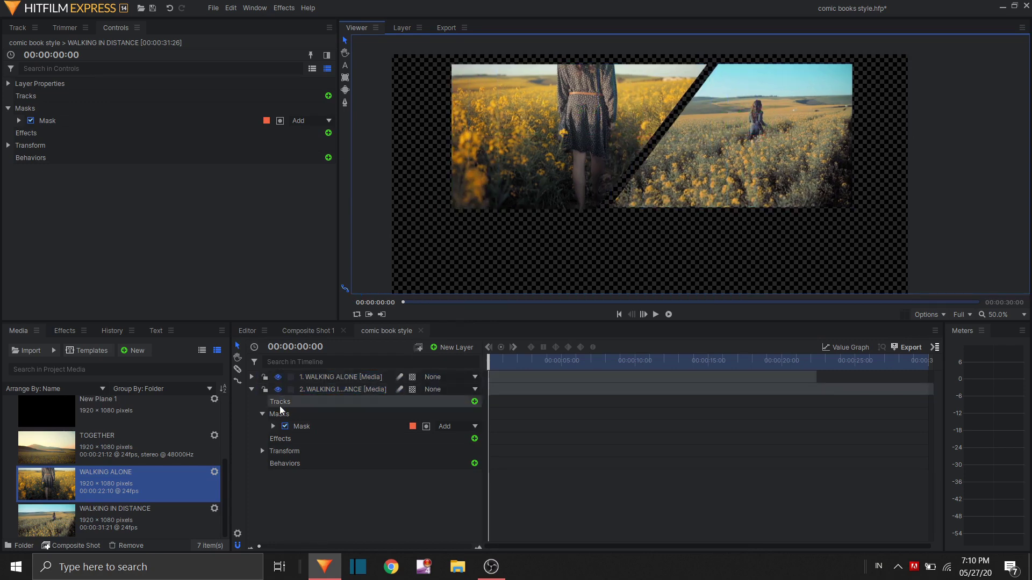
# Step: Add a black plane layer named bg, place it beneath both WALKING clips, and lock it
pyautogui.click(251, 388)
pyautogui.rightClick(377, 450)
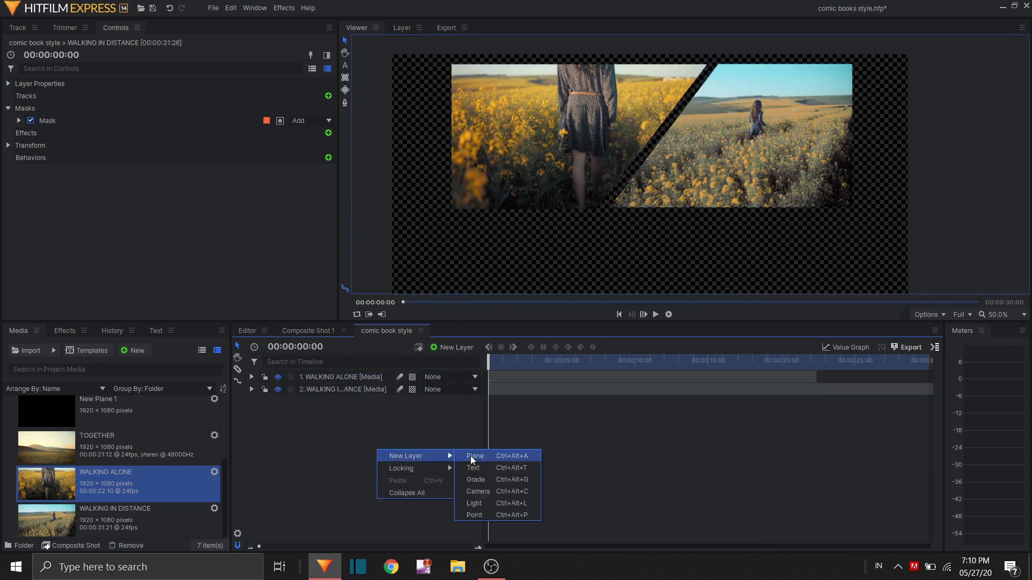
pyautogui.click(477, 454)
pyautogui.click(586, 307)
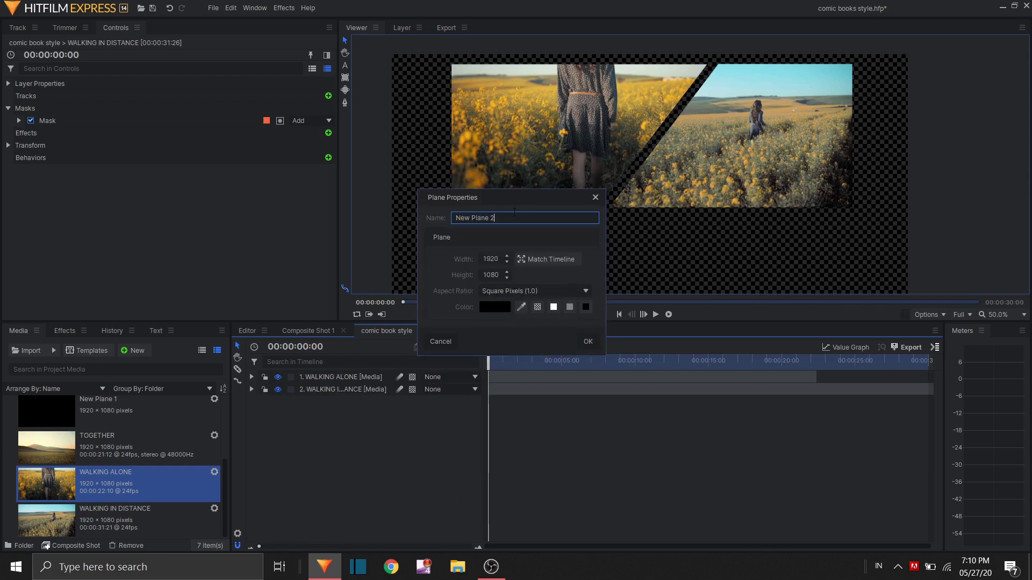
pyautogui.write('bg')
pyautogui.press('Return')
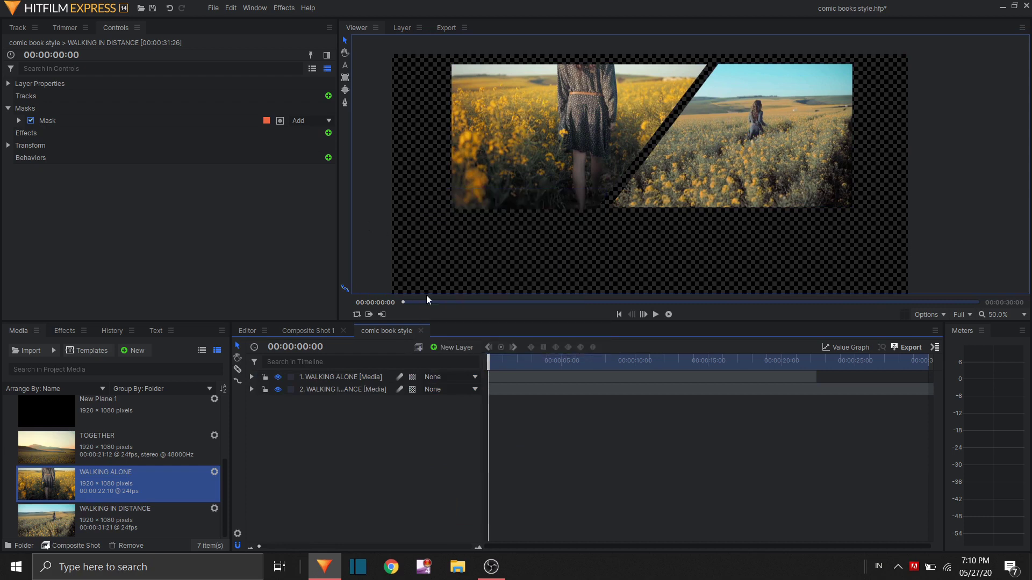
pyautogui.moveTo(316, 379); pyautogui.dragTo(317, 426)
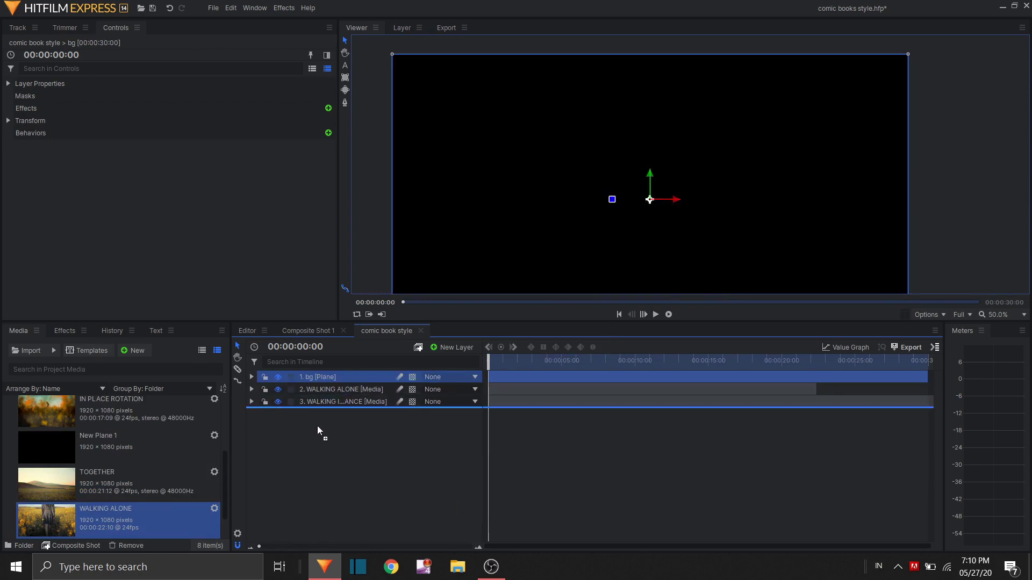
pyautogui.click(265, 401)
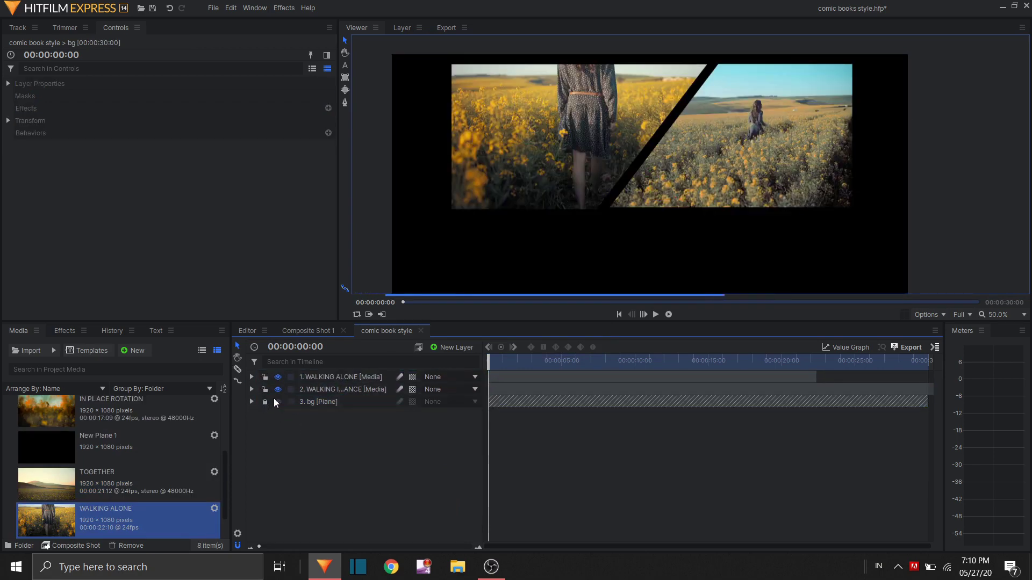
# Step: Set the height of the comic book style composite shot to 1920 pixels
pyautogui.scroll(-2, 690, 161)
pyautogui.moveTo(703, 182); pyautogui.dragTo(677, 156)
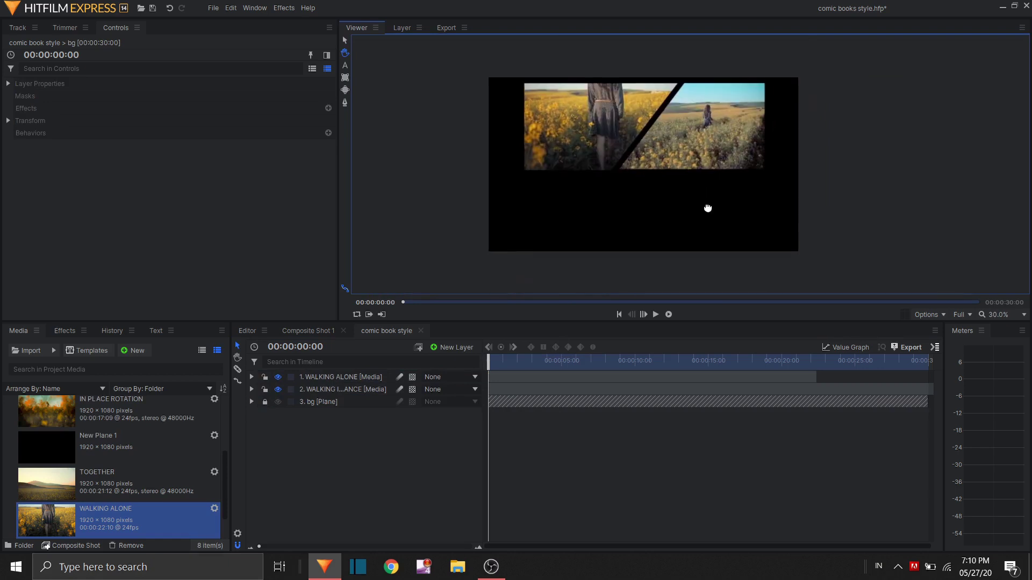
pyautogui.click(237, 533)
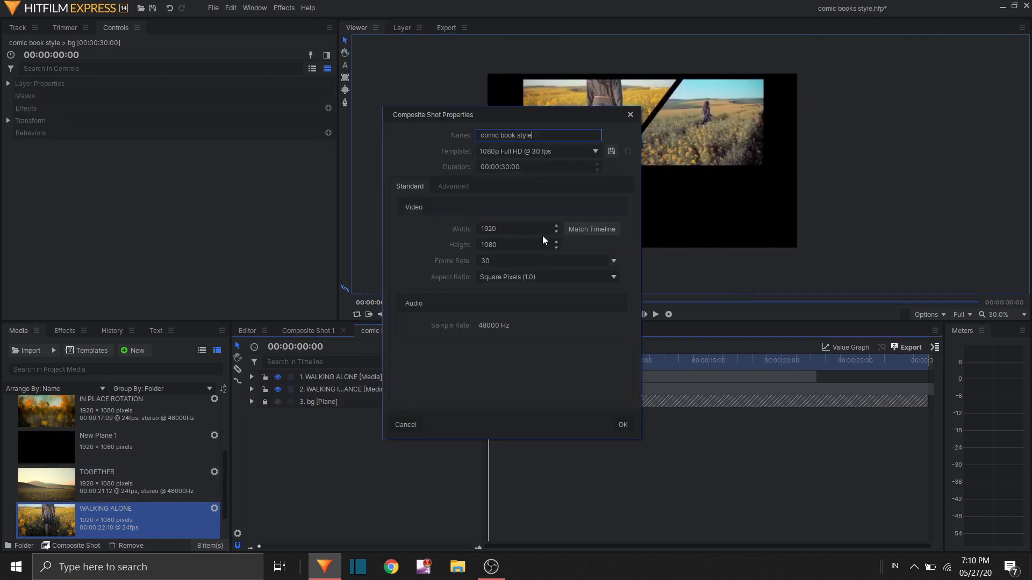
pyautogui.moveTo(530, 243); pyautogui.dragTo(443, 244)
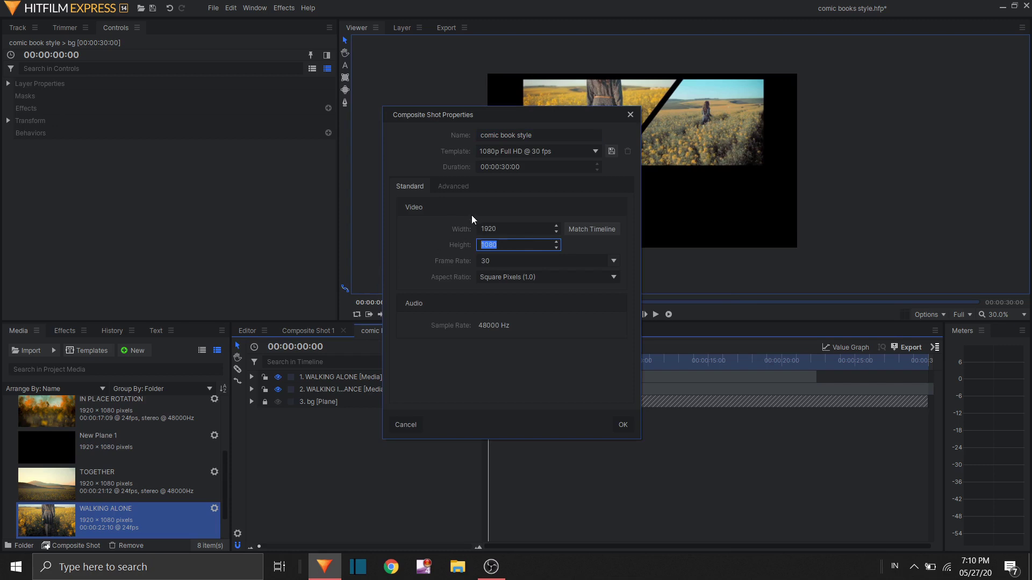
pyautogui.write('1920')
pyautogui.press('Return')
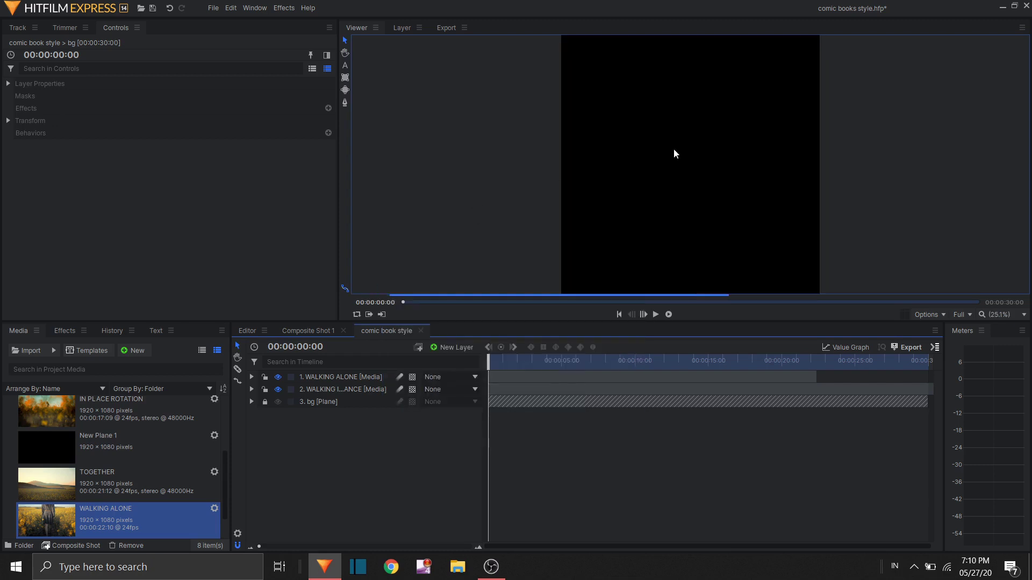
# Step: Unlock the bg plane, scale it to 199% so it covers the whole square frame, and lock it again
pyautogui.scroll(-1, 703, 143)
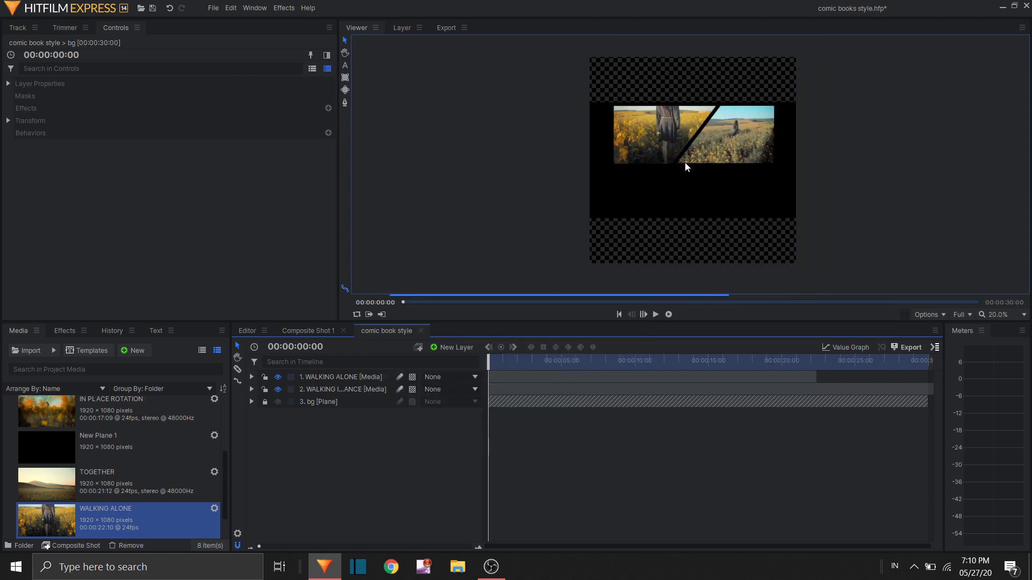
pyautogui.click(265, 403)
pyautogui.rightClick(296, 404)
pyautogui.click(251, 402)
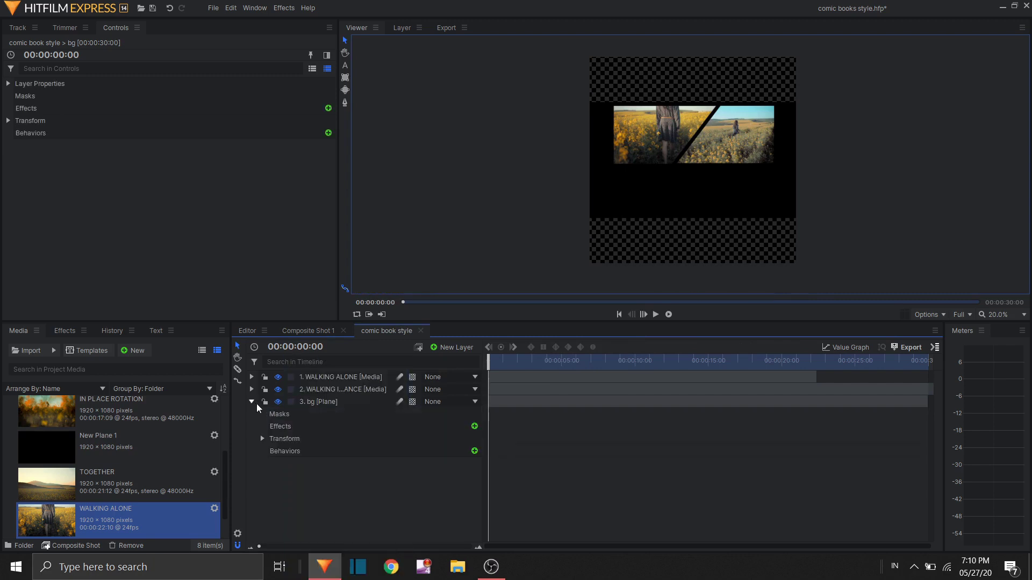
pyautogui.click(263, 439)
pyautogui.click(408, 488)
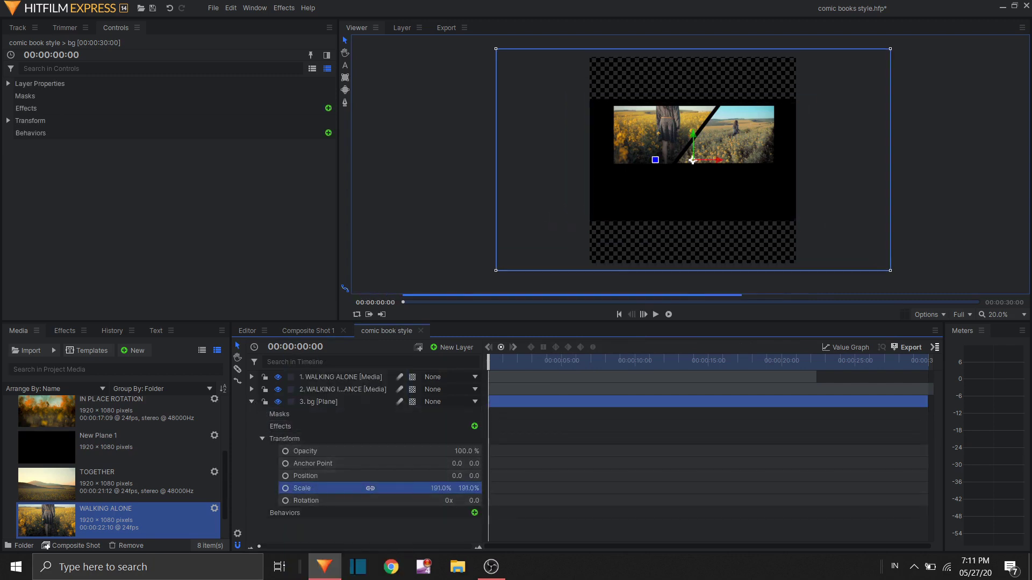
pyautogui.moveTo(441, 488); pyautogui.dragTo(451, 488)
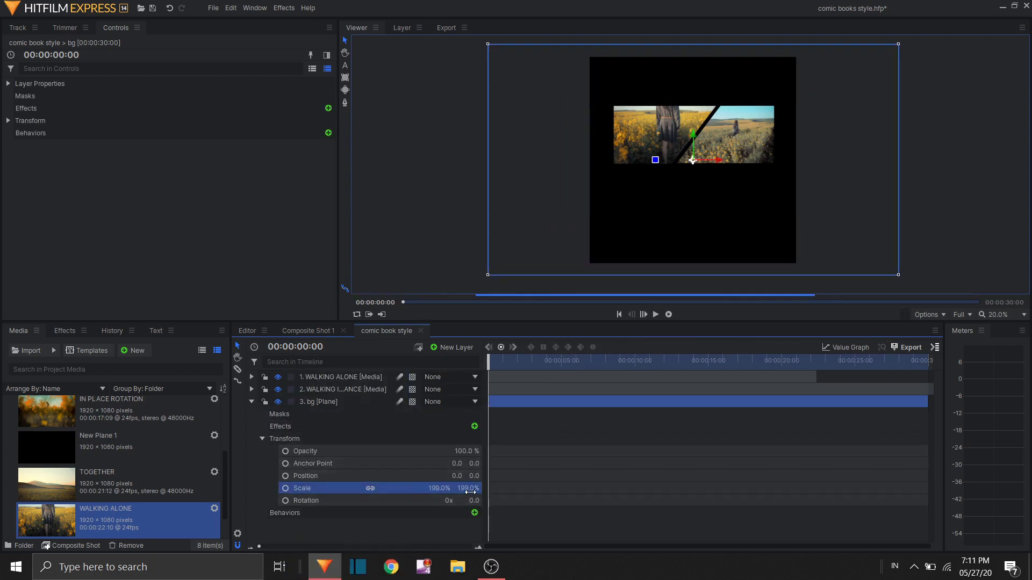
pyautogui.click(410, 201)
pyautogui.click(265, 402)
pyautogui.click(251, 402)
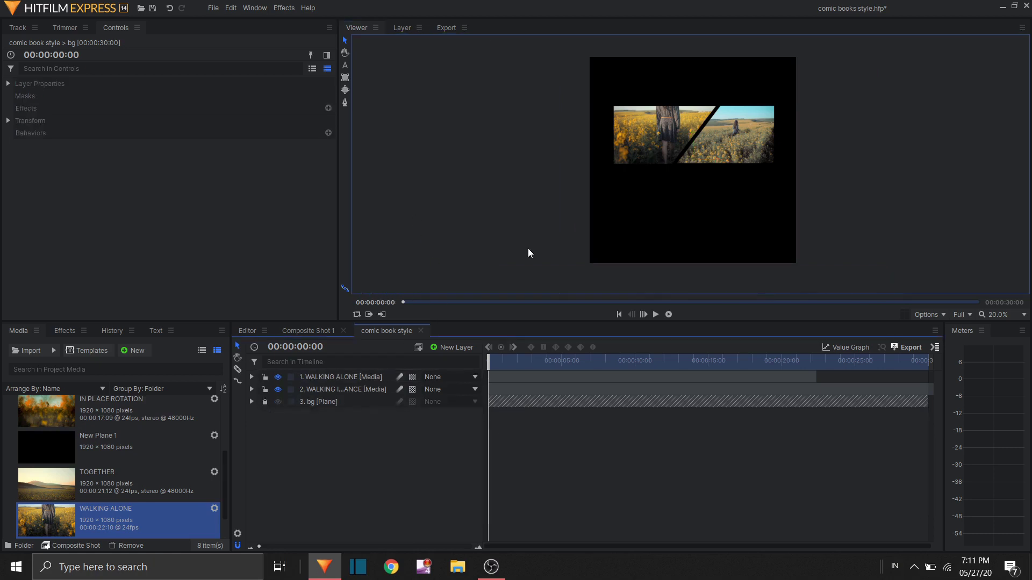
# Step: Move WALKING ALONE and WALKING IN DISTANCE together straight up, close to the top edge of the frame
pyautogui.click(347, 390)
pyautogui.keyDown('ctrl'); pyautogui.click(344, 377); pyautogui.keyUp('ctrl')
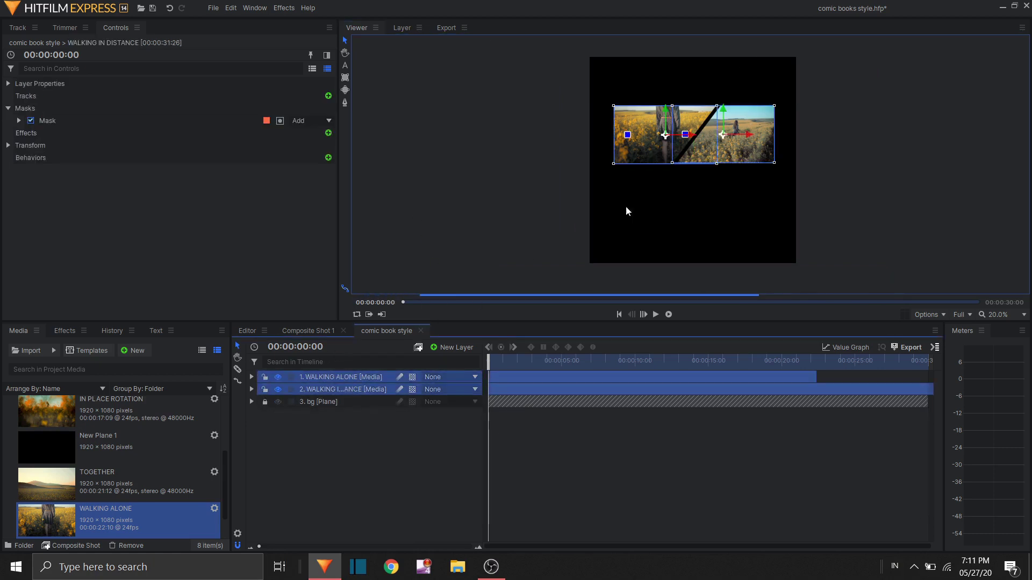
pyautogui.moveTo(729, 111); pyautogui.dragTo(727, 78)
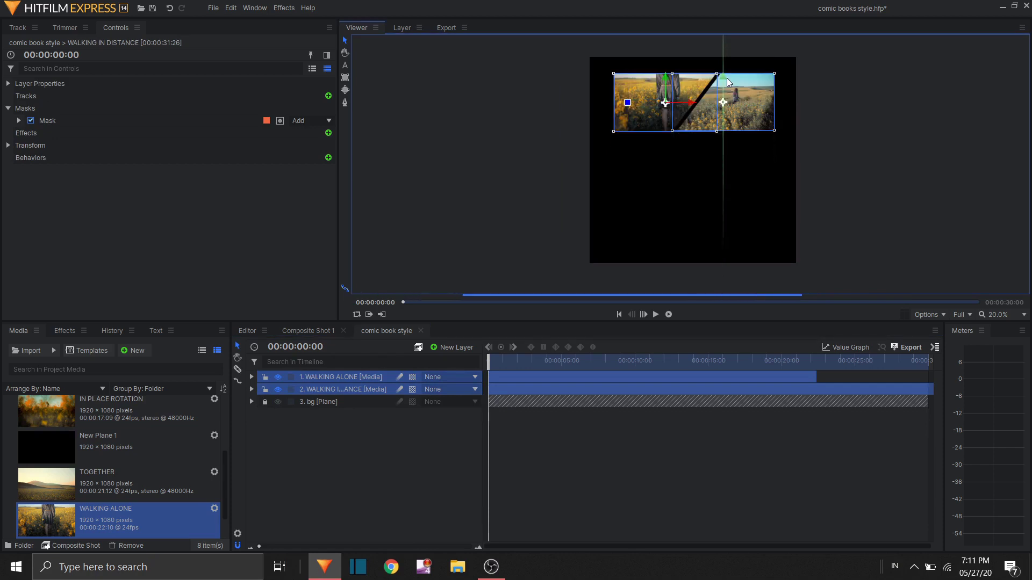
pyautogui.click(835, 83)
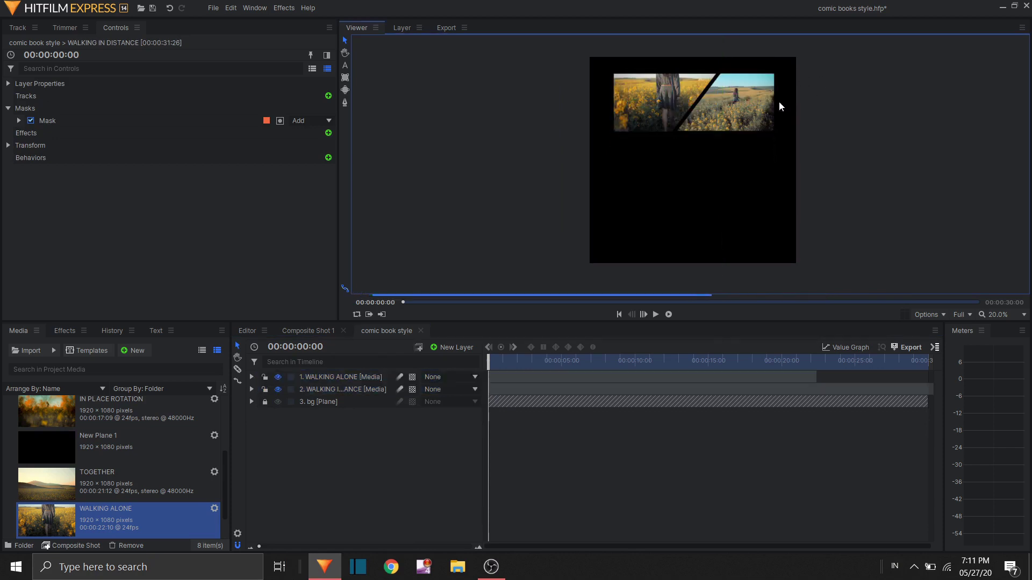
# Step: Add the TOGETHER clip from the project media to the timeline between WALKING IN DISTANCE and bg
pyautogui.scroll(1, 718, 111)
pyautogui.moveTo(764, 223); pyautogui.dragTo(748, 203)
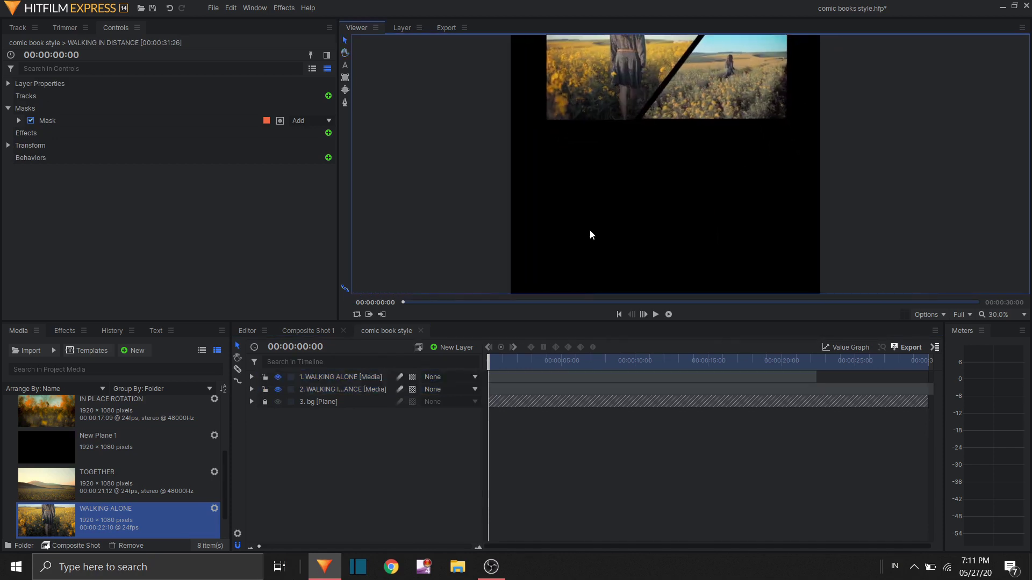
pyautogui.scroll(3, 79, 465)
pyautogui.scroll(-3, 79, 466)
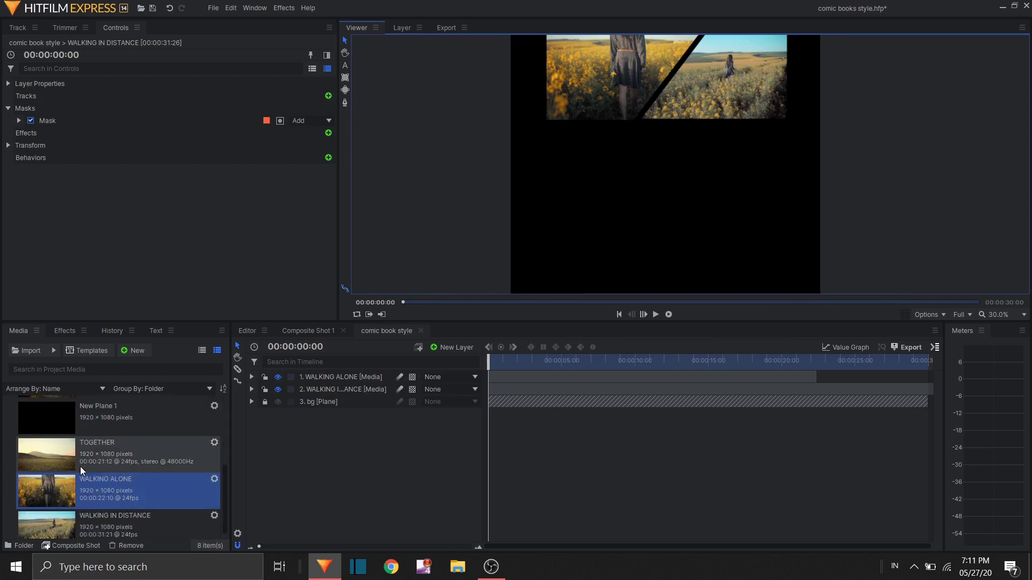
pyautogui.scroll(3, 80, 459)
pyautogui.scroll(-3, 81, 459)
pyautogui.moveTo(62, 455); pyautogui.dragTo(338, 391)
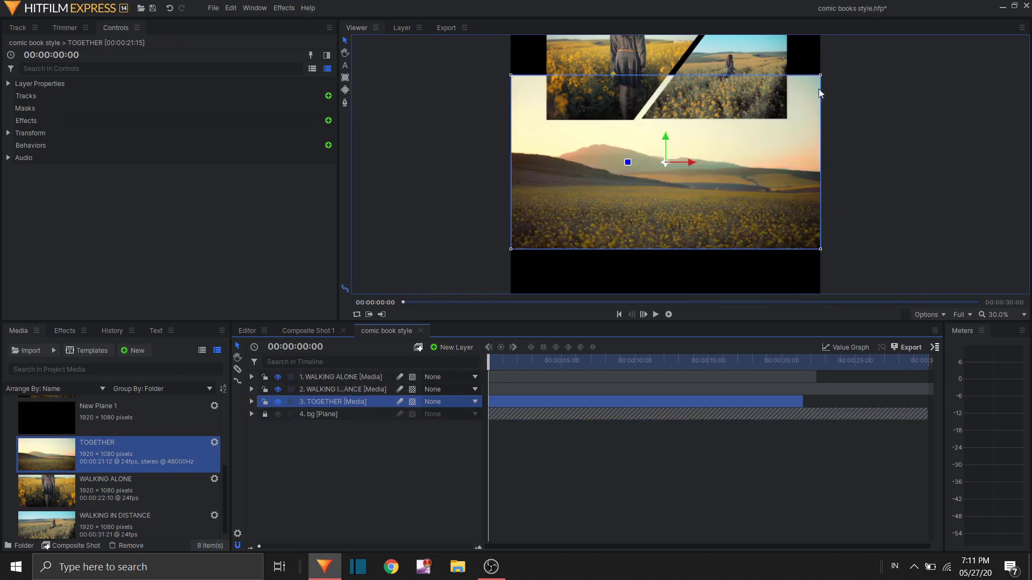
# Step: Scale TOGETHER down to the combined width of the two upper panels and place it directly below them with a thin gap
pyautogui.moveTo(821, 76); pyautogui.dragTo(773, 111)
pyautogui.moveTo(665, 143); pyautogui.dragTo(662, 161)
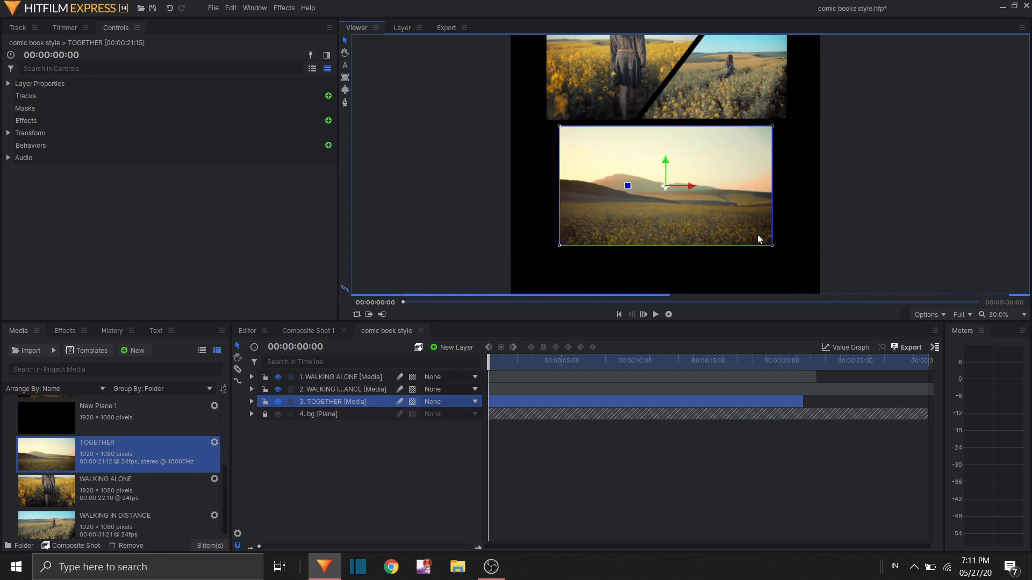
pyautogui.moveTo(773, 246); pyautogui.dragTo(785, 252)
pyautogui.moveTo(668, 170); pyautogui.dragTo(666, 167)
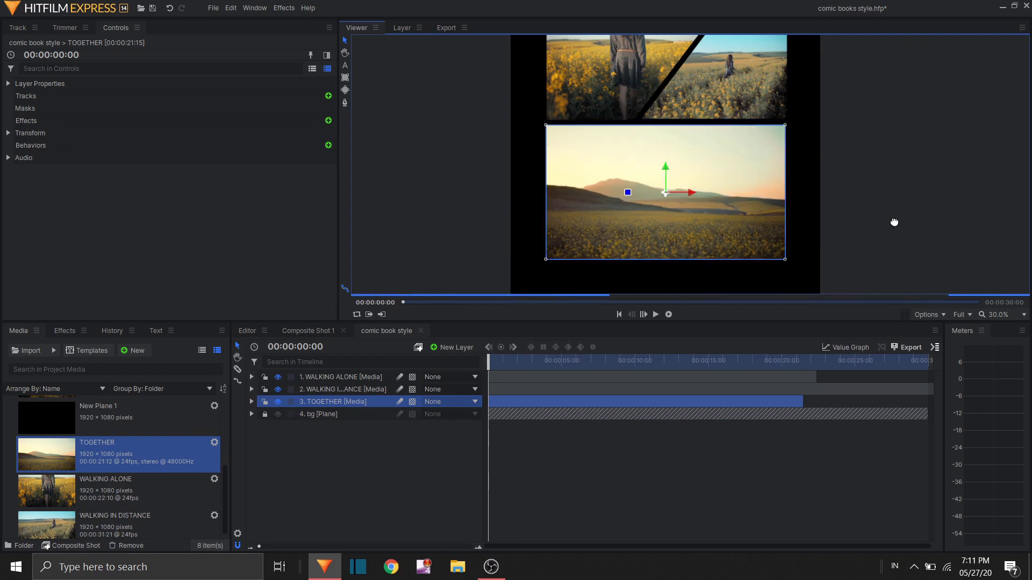
# Step: Advance the playhead to 00:00:00:21 to bring the walking figure into the TOGETHER panel
pyautogui.press('h')
pyautogui.moveTo(892, 224); pyautogui.dragTo(851, 139)
pyautogui.scroll(2, 692, 95)
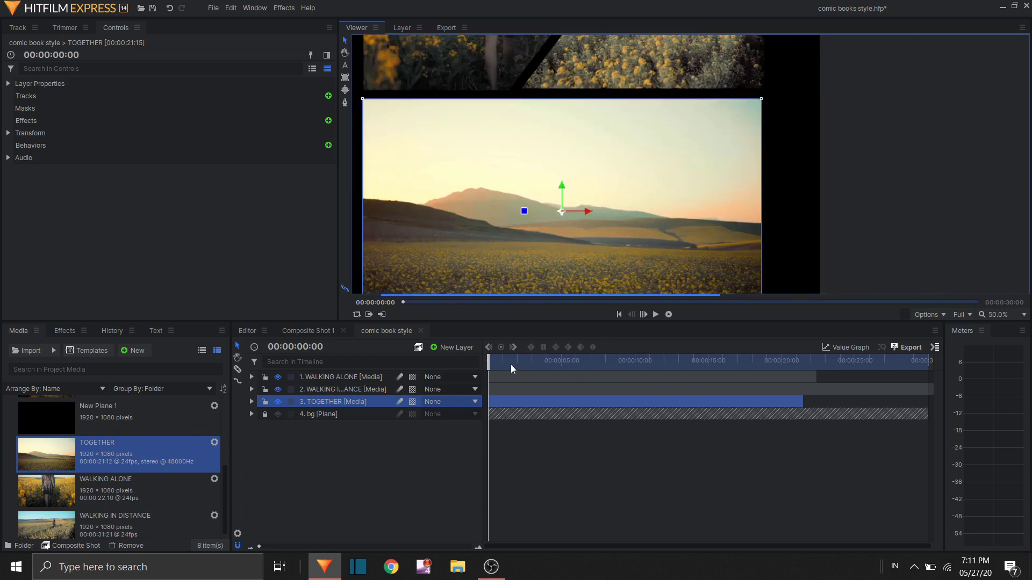
pyautogui.moveTo(489, 364)
pyautogui.mouseDown()
pyautogui.moveTo(529, 365)
pyautogui.moveTo(499, 364)
pyautogui.mouseUp()
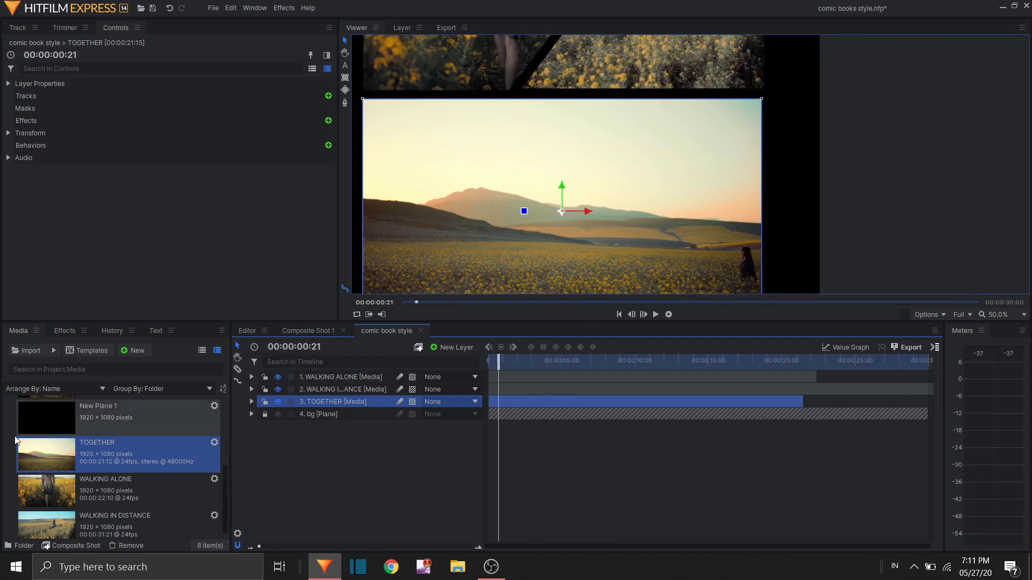
# Step: Add the IN PLACE ROTATION clip from the project media to the timeline between TOGETHER and bg
pyautogui.scroll(4, 78, 467)
pyautogui.moveTo(47, 522); pyautogui.dragTo(335, 407)
pyautogui.moveTo(843, 267); pyautogui.dragTo(862, 115)
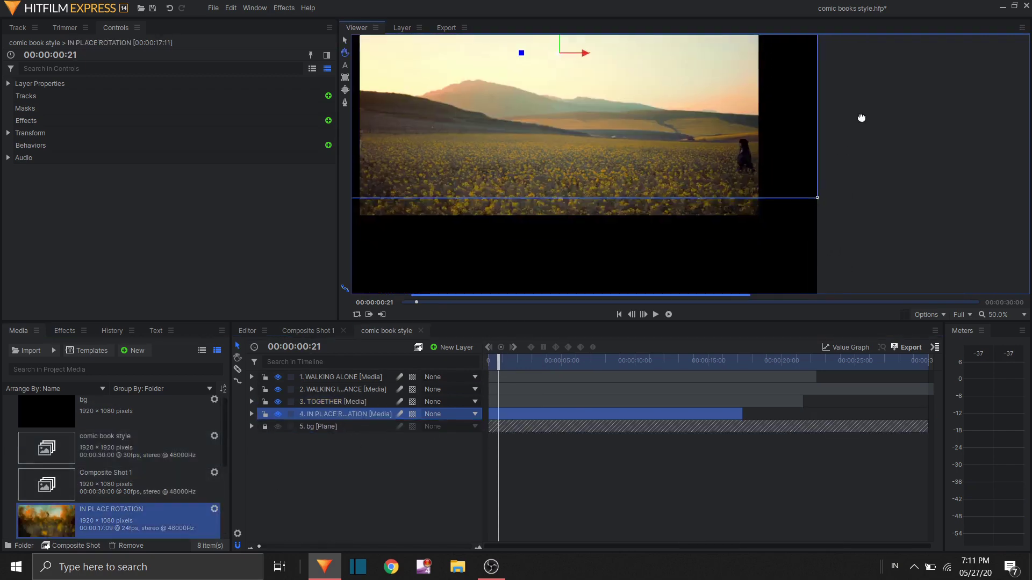
pyautogui.scroll(-3, 785, 122)
pyautogui.moveTo(785, 122); pyautogui.dragTo(830, 217)
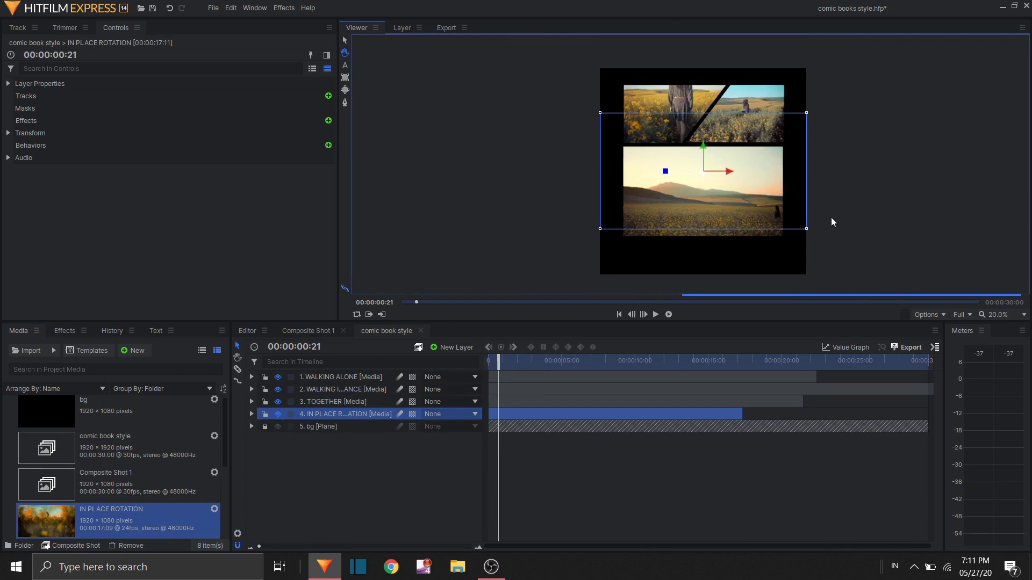
# Step: Draw a full-width rectangular mask on TOGETHER that keeps the strip from the hilltops down to just above its bottom edge
pyautogui.click(326, 403)
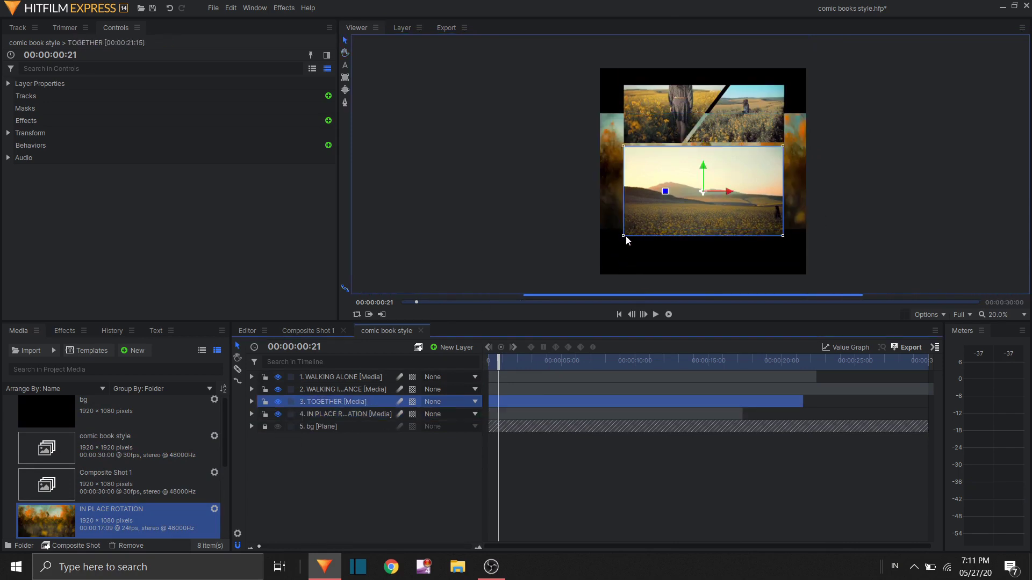
pyautogui.click(345, 77)
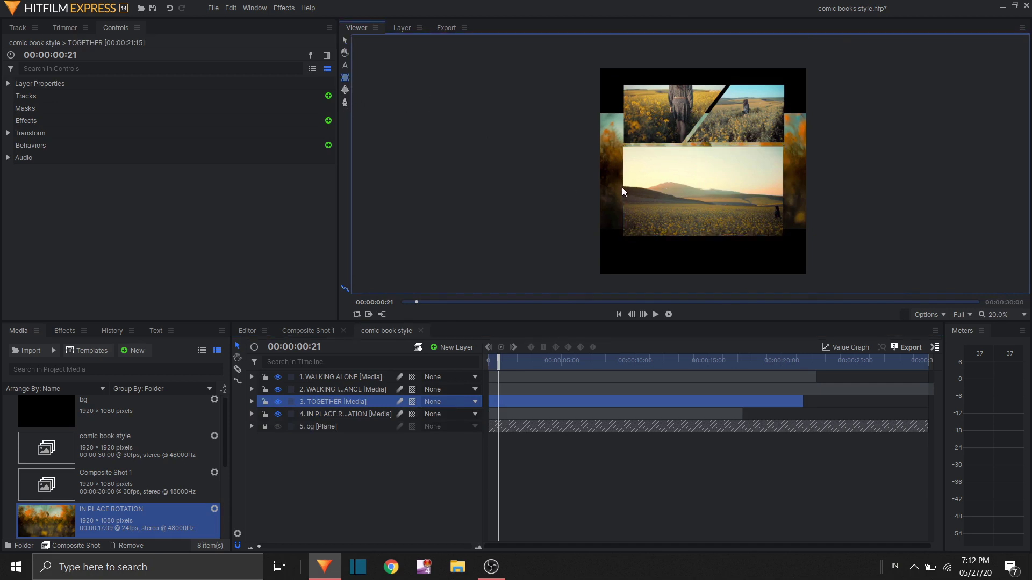
pyautogui.moveTo(621, 177); pyautogui.dragTo(785, 230)
# Step: Move the masked TOGETHER layer straight up to leave only a thin gap below the two upper panels
pyautogui.click(326, 404)
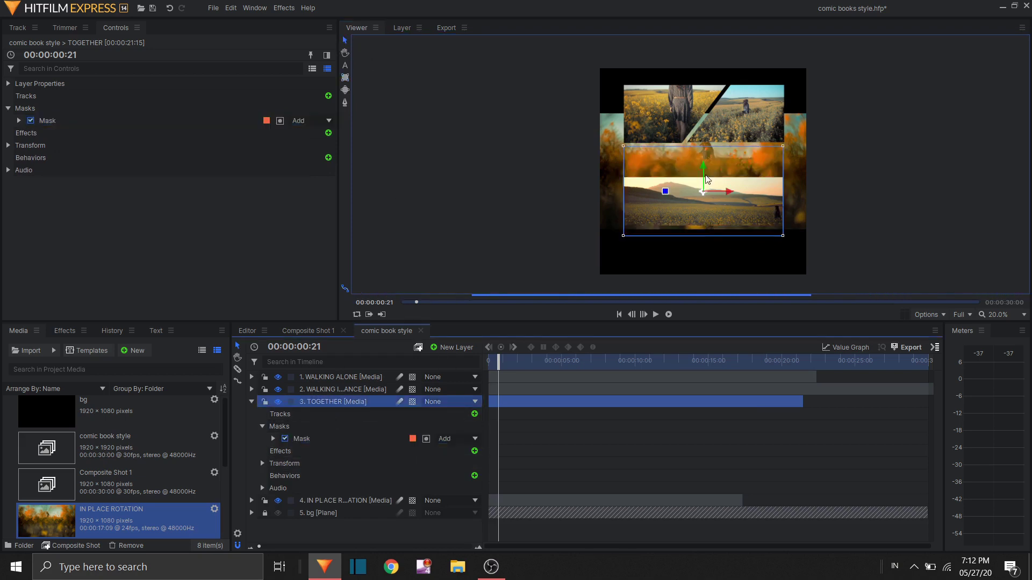
pyautogui.moveTo(704, 145)
pyautogui.mouseDown()
pyautogui.moveTo(708, 128)
pyautogui.moveTo(706, 137)
pyautogui.mouseUp()
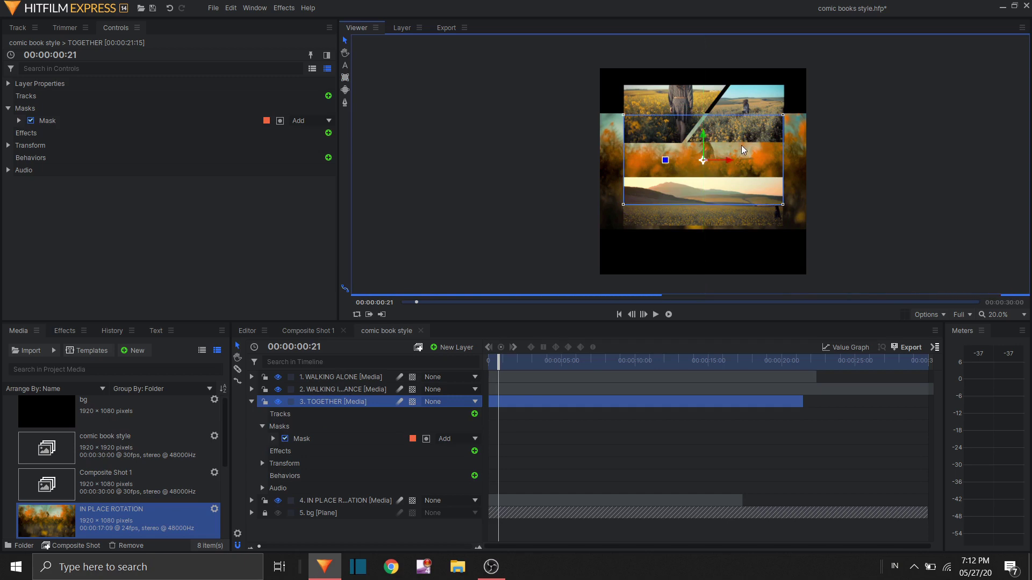
pyautogui.scroll(3, 740, 146)
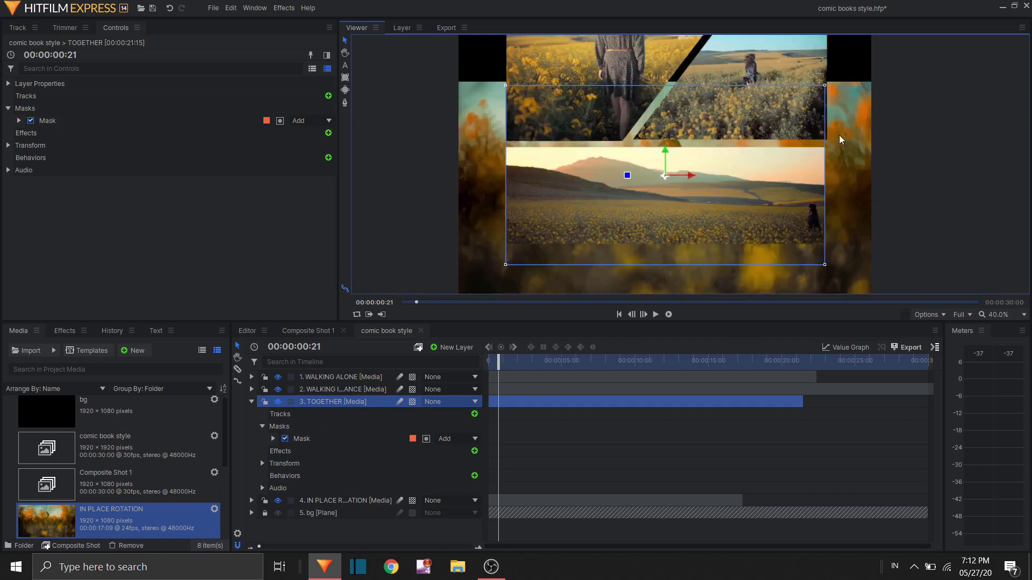
# Step: Scale down the IN PLACE ROTATION layer to nearly the panels' width and place it directly below the TOGETHER panel
pyautogui.click(855, 130)
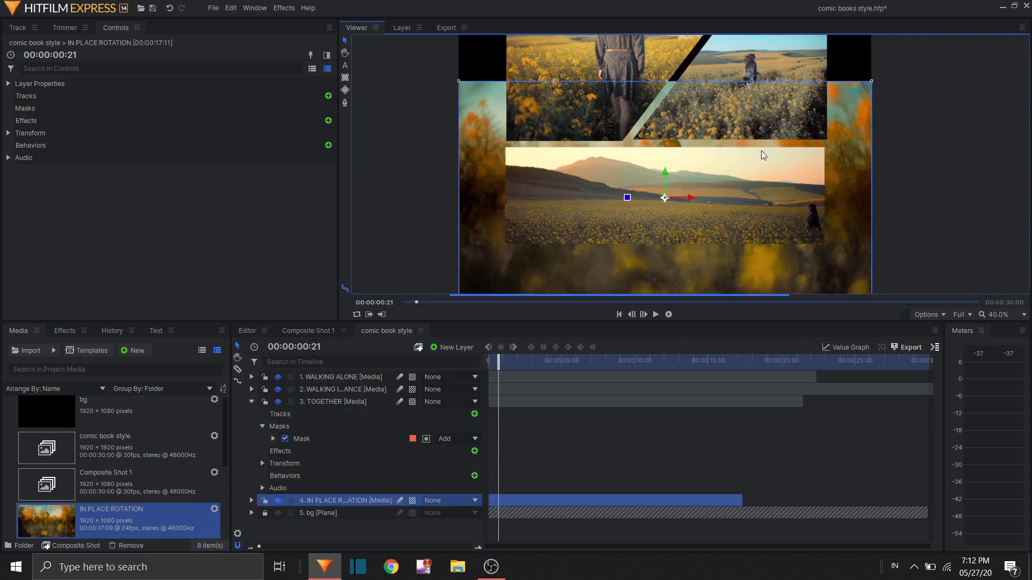
pyautogui.scroll(-4, 761, 151)
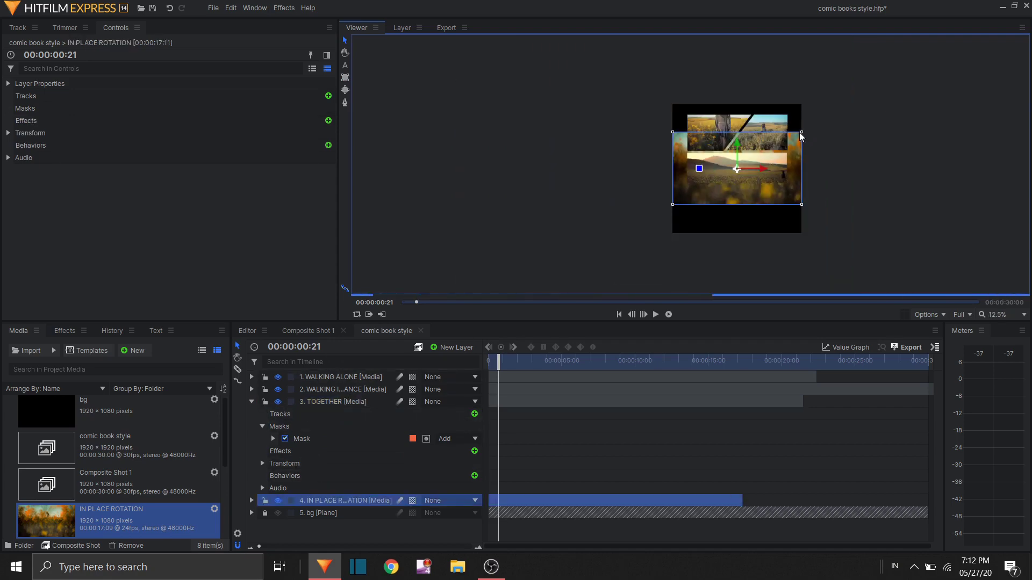
pyautogui.moveTo(801, 132); pyautogui.dragTo(742, 185)
pyautogui.scroll(3, 805, 200)
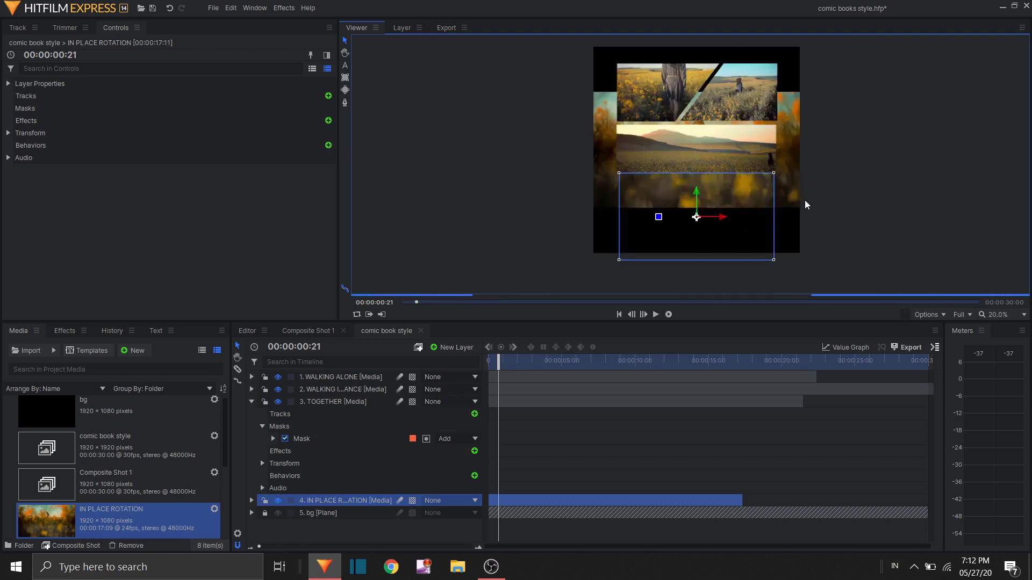
# Step: Draw a narrow rectangular mask on IN PLACE ROTATION that keeps its central portion around the figure at full height
pyautogui.click(345, 78)
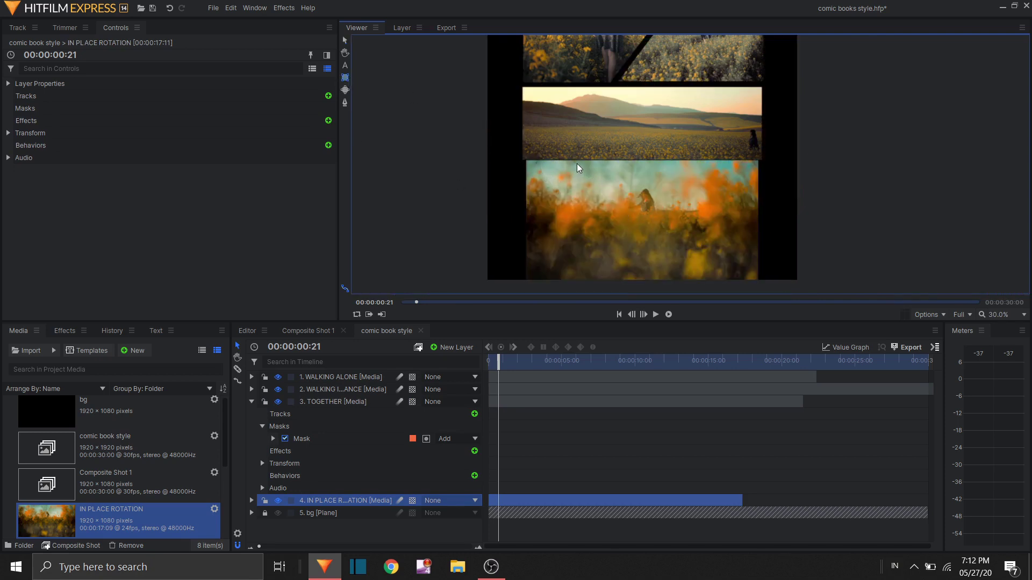
pyautogui.moveTo(587, 161); pyautogui.dragTo(692, 283)
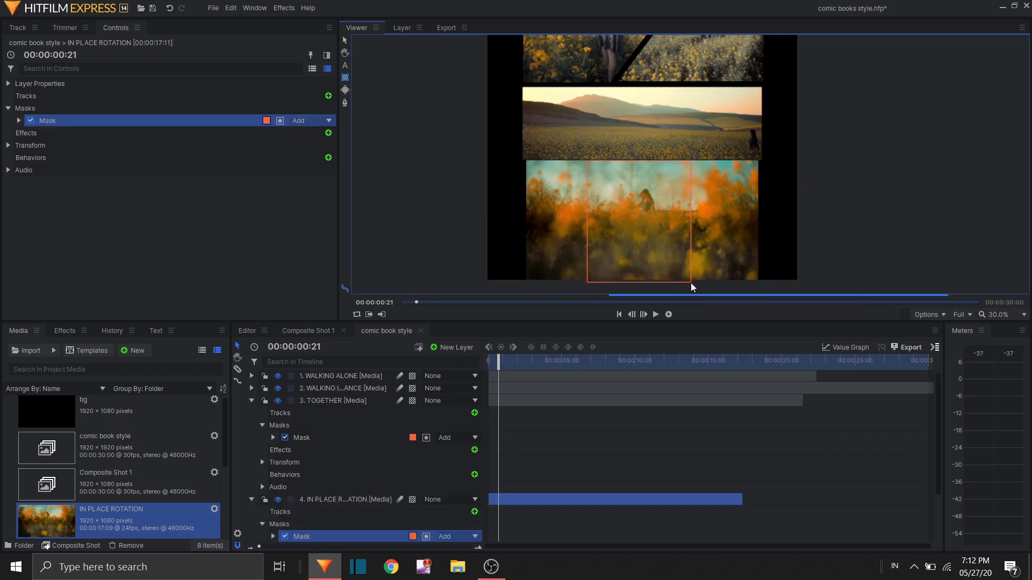
pyautogui.click(345, 40)
pyautogui.click(888, 183)
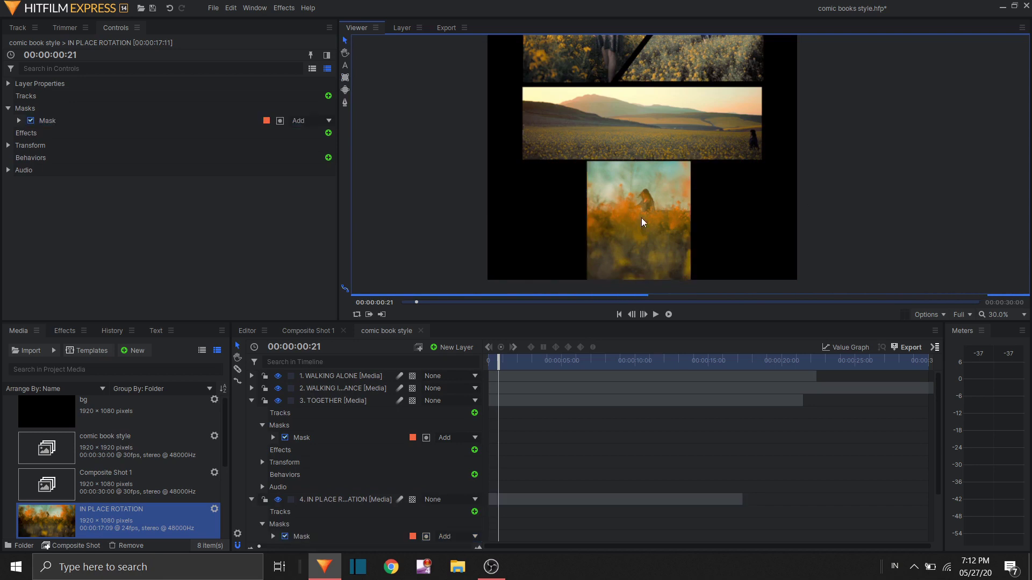
# Step: Move the masked IN PLACE ROTATION layer slightly straight down to leave a thin gap below TOGETHER, and collapse both layers' properties
pyautogui.click(330, 404)
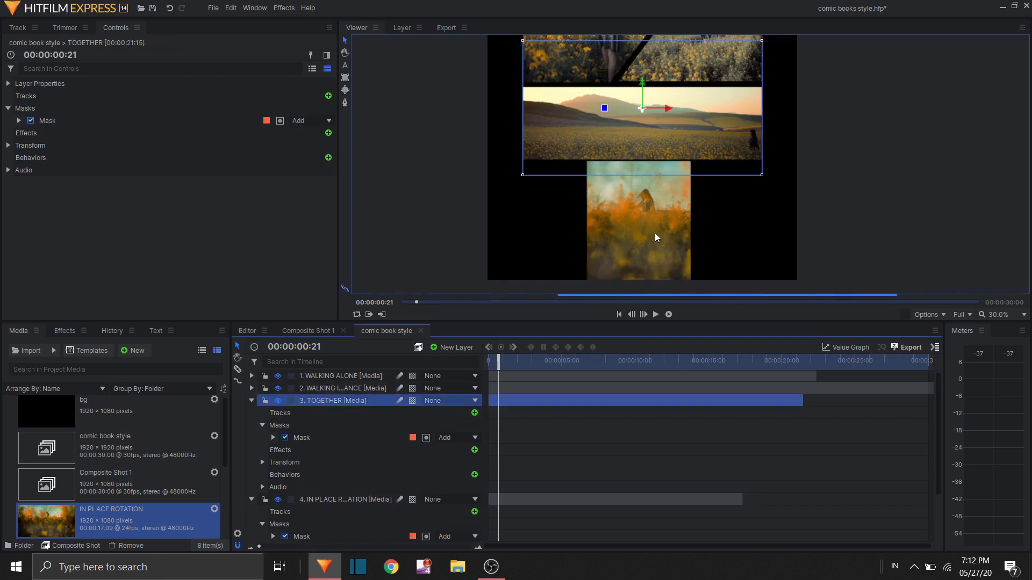
pyautogui.click(322, 499)
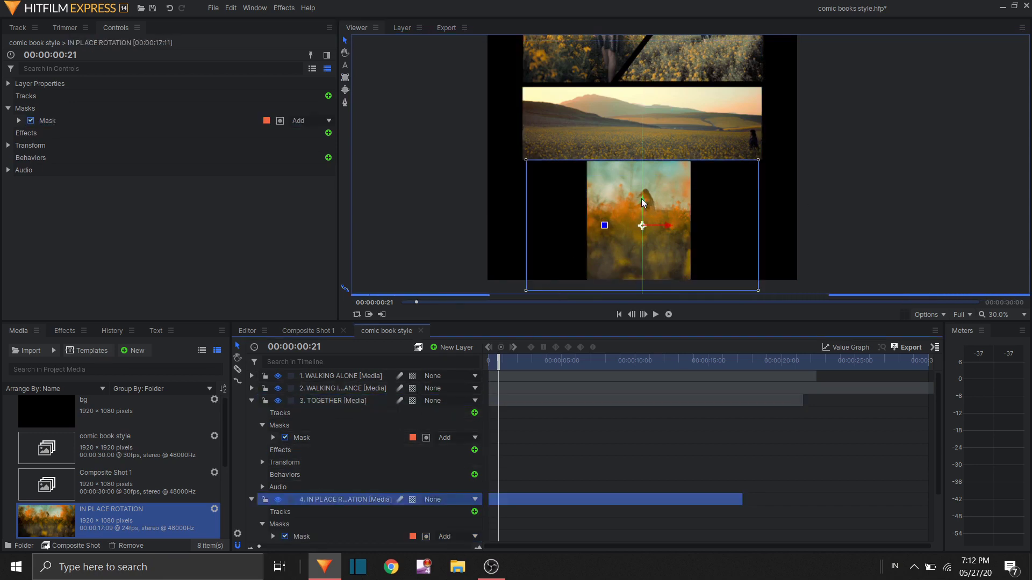
pyautogui.moveTo(642, 199); pyautogui.dragTo(641, 204)
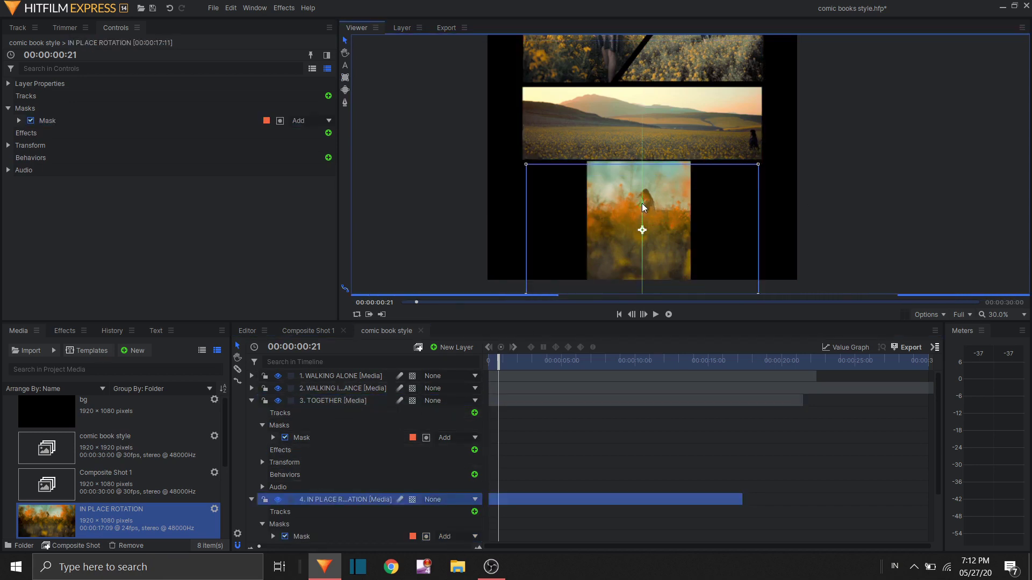
pyautogui.click(856, 144)
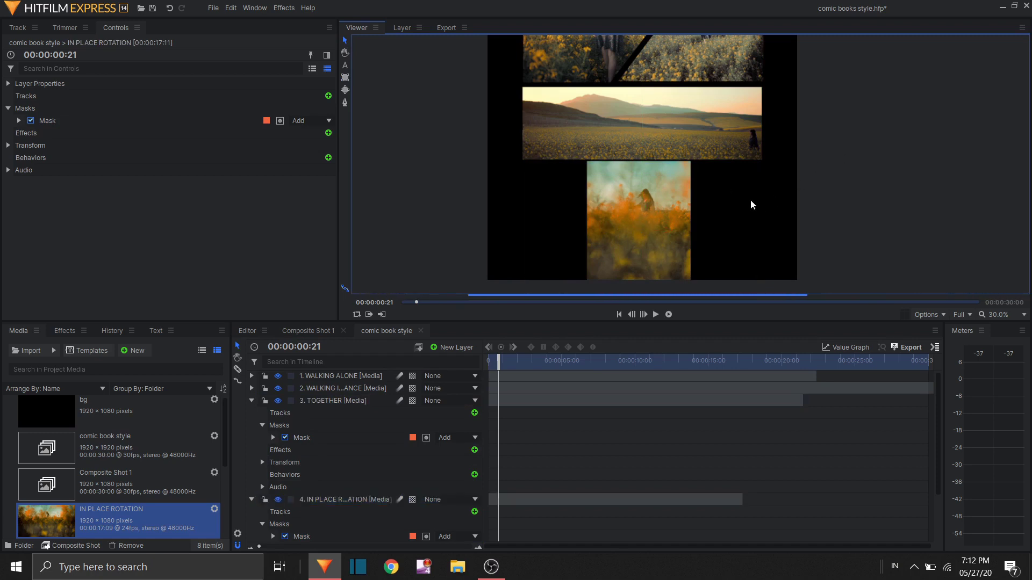
pyautogui.click(252, 401)
pyautogui.click(251, 414)
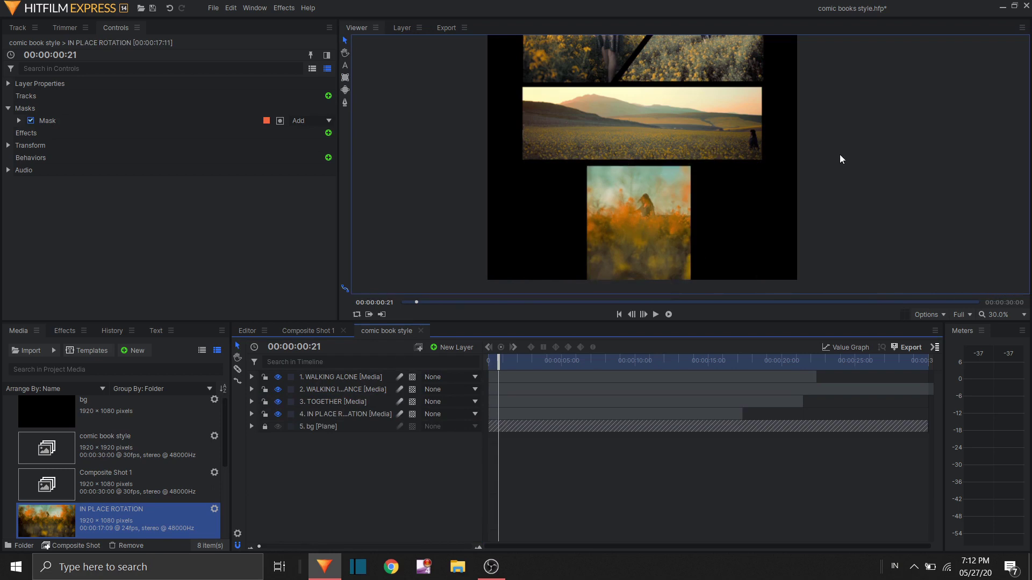
pyautogui.scroll(-2, 839, 154)
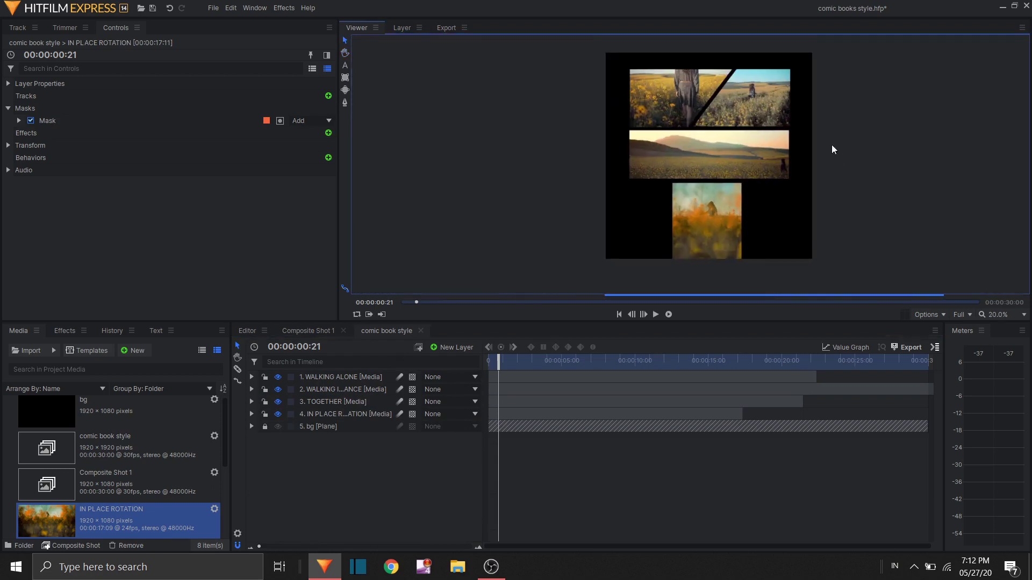
pyautogui.click(323, 413)
pyautogui.keyDown('shift'); pyautogui.click(323, 392); pyautogui.keyUp('shift')
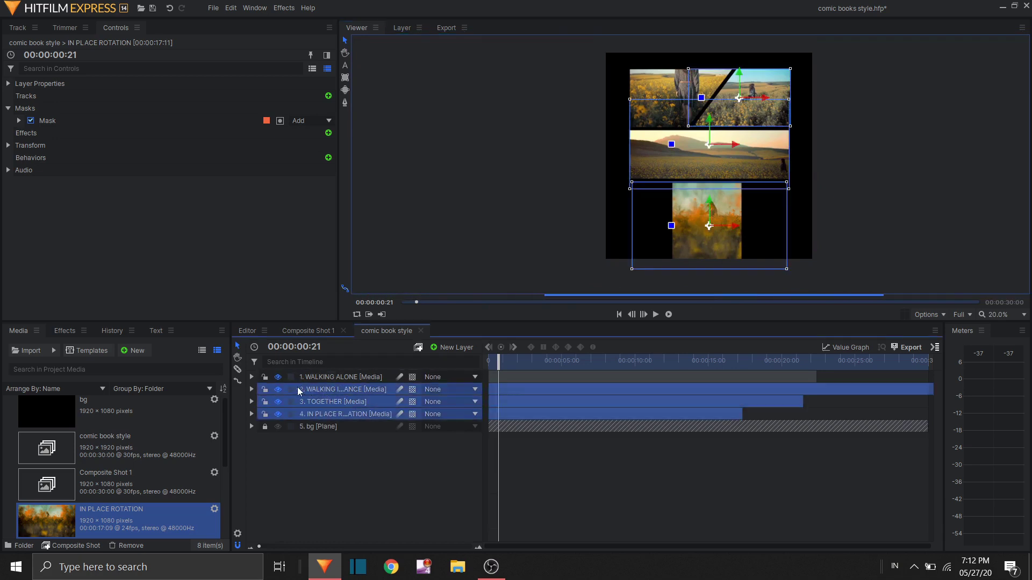
pyautogui.click(314, 415)
pyautogui.click(290, 414)
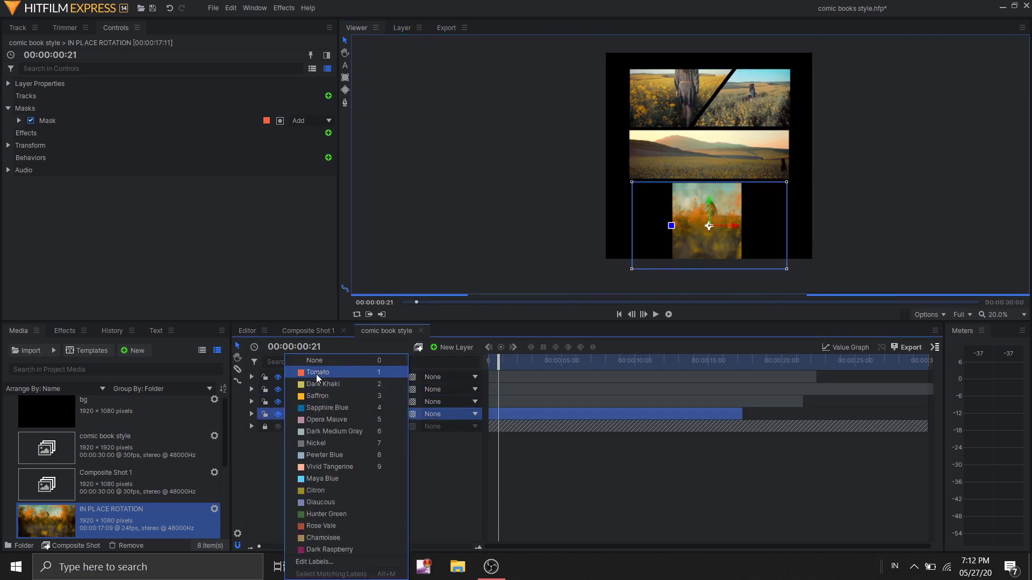
pyautogui.click(478, 521)
pyautogui.click(478, 521)
# Step: Label WALKING ALONE Tomato, the other walking layer Dark Khaki, TOGETHER Sapphire Blue and IN PLACE ROTATION Opera Mauve
pyautogui.click(291, 376)
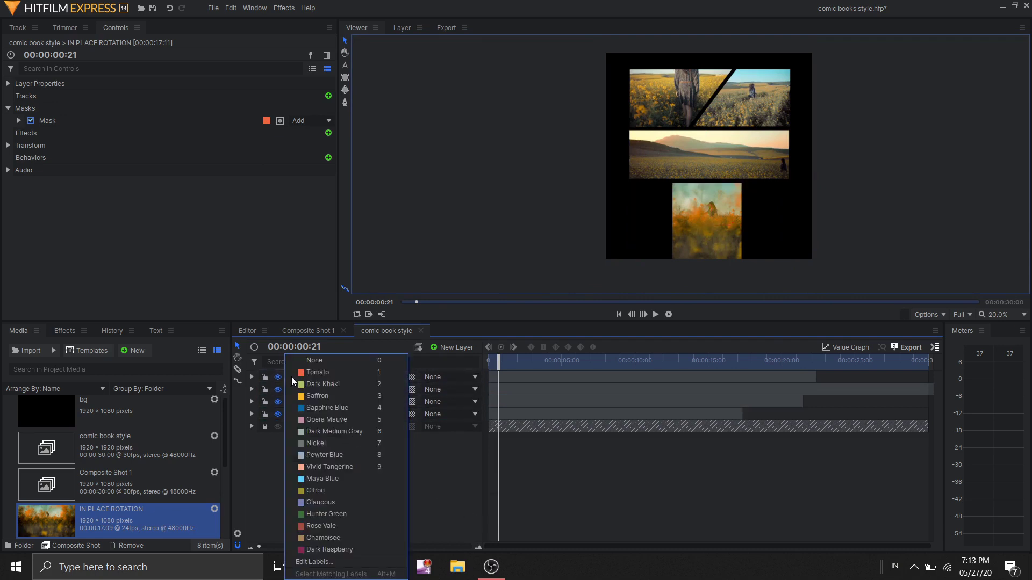
pyautogui.click(310, 372)
pyautogui.click(291, 387)
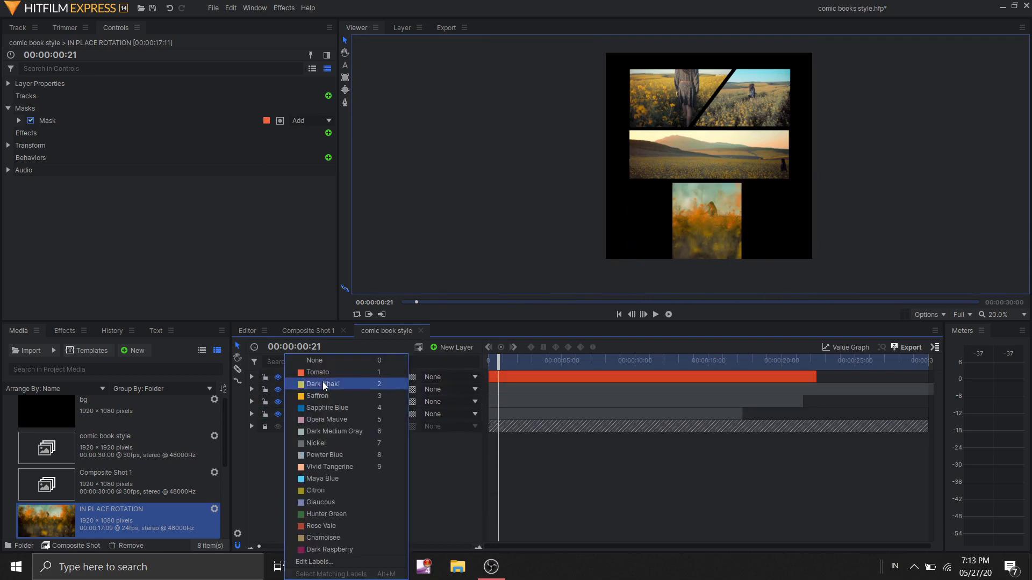
pyautogui.click(323, 384)
pyautogui.click(290, 402)
pyautogui.press('3')
pyautogui.click(291, 414)
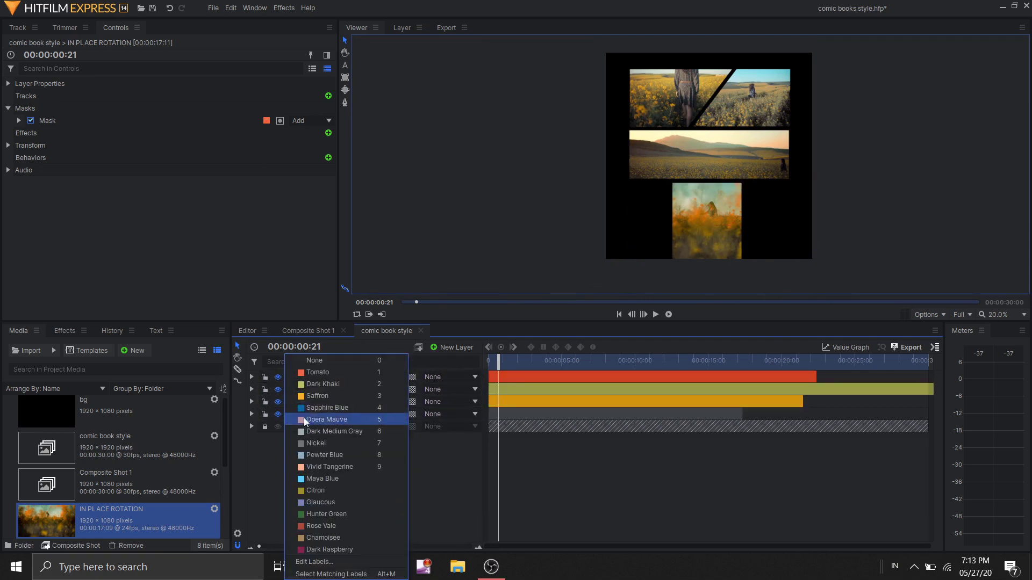
pyautogui.click(307, 409)
pyautogui.click(291, 414)
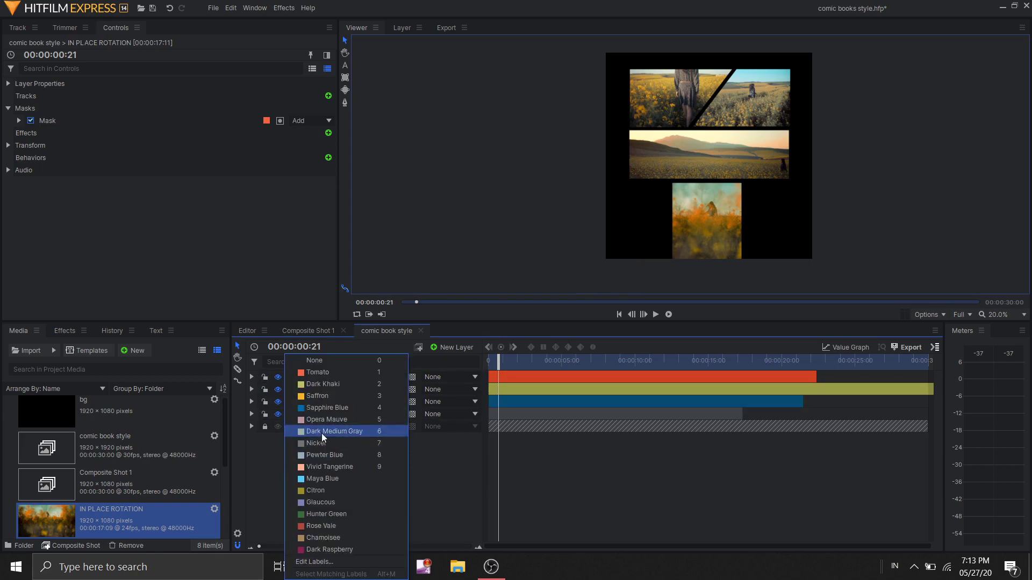
pyautogui.click(320, 420)
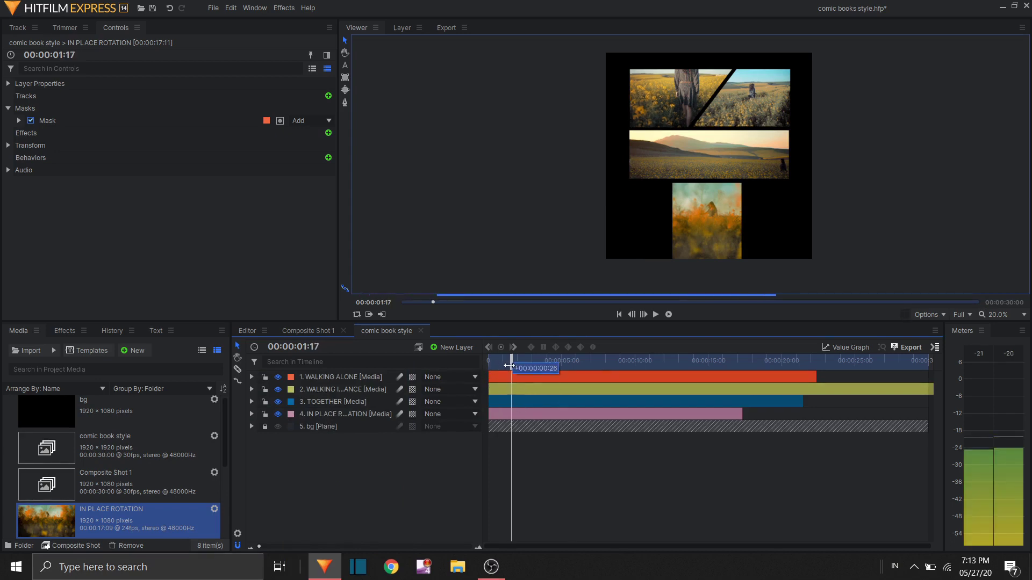
# Step: Hide the three layers below WALKING ALONE and split the WALKING ALONE clip at 00:00:01:21
pyautogui.moveTo(510, 364); pyautogui.dragTo(514, 363)
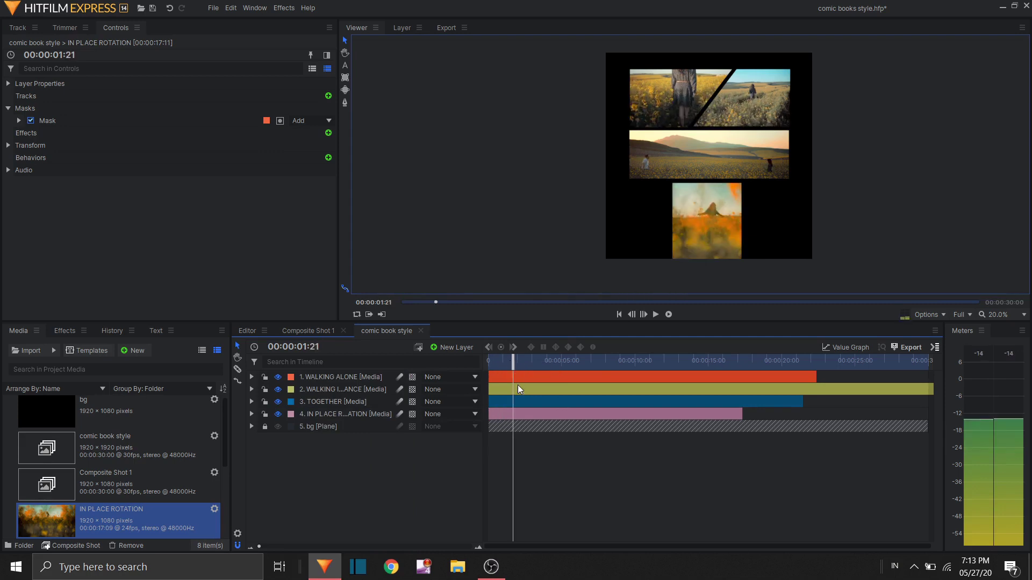
pyautogui.moveTo(277, 414); pyautogui.dragTo(278, 389)
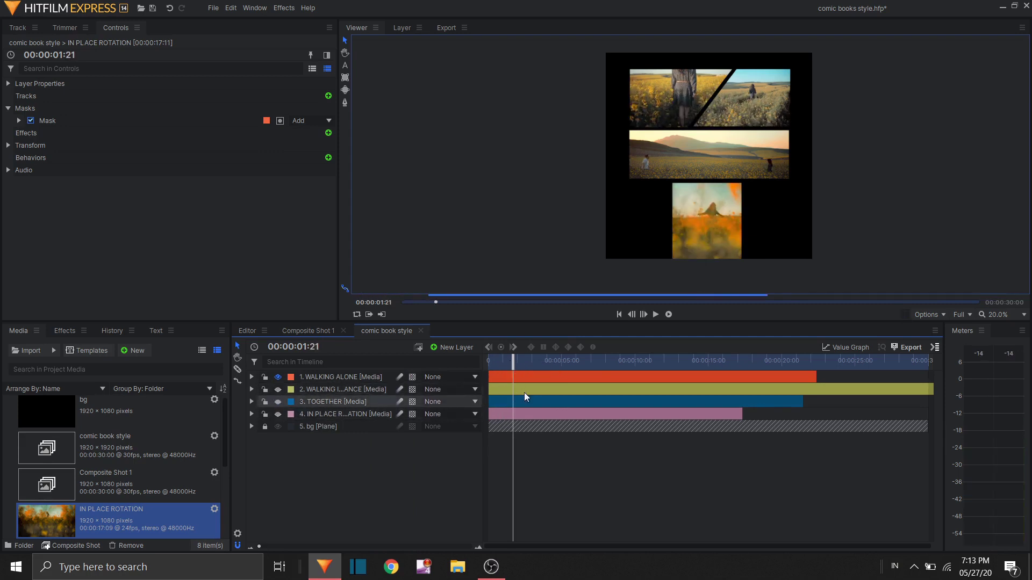
pyautogui.click(526, 376)
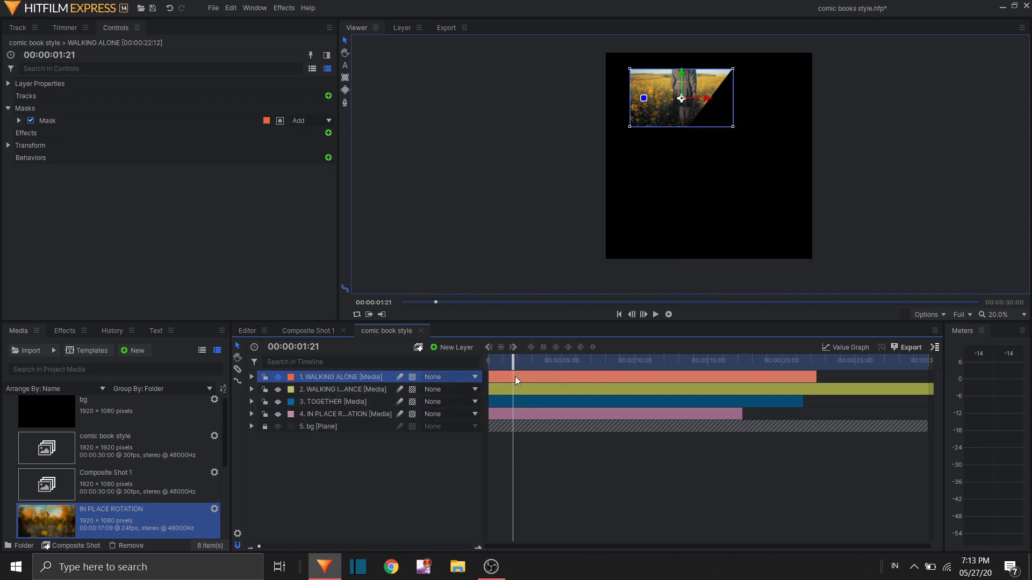
pyautogui.hotkey('ctrl', 'shift', 'd')
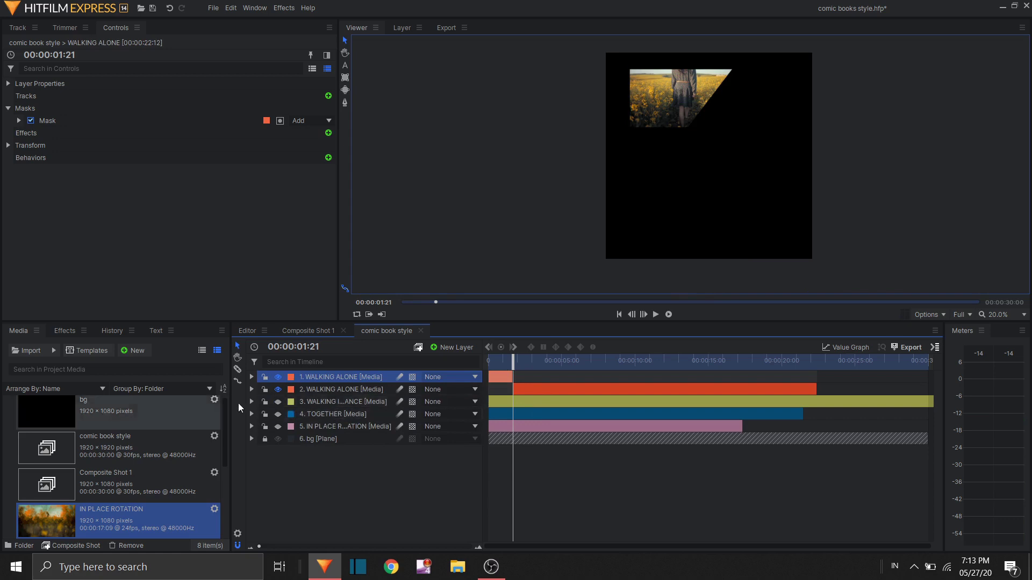
# Step: Split the second WALKING ALONE piece one frame on, at 00:00:01:22, and delete the long remainder to keep a single-frame clip
pyautogui.press('Right')
pyautogui.click(537, 386)
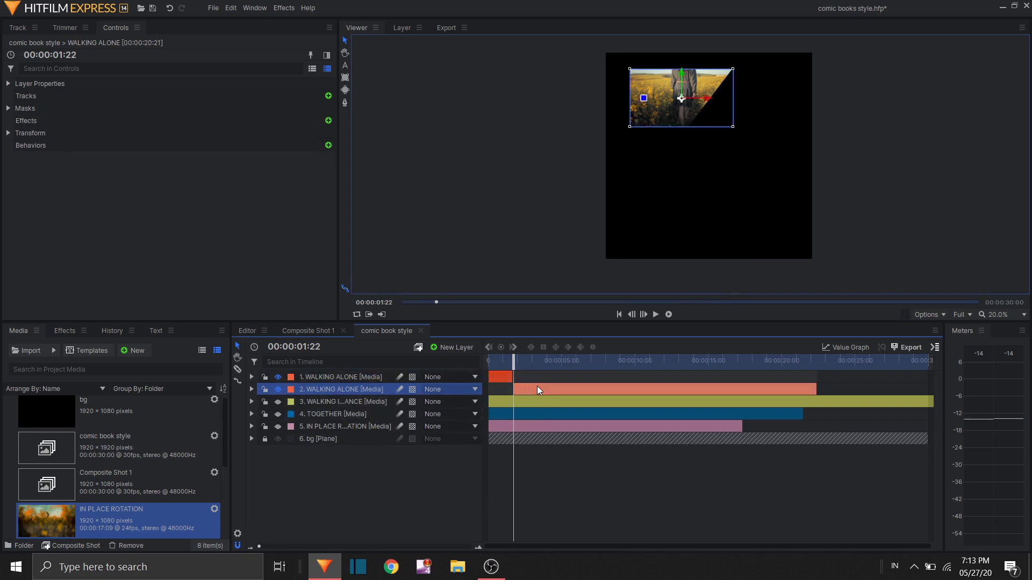
pyautogui.hotkey('ctrl', 'shift', 'd')
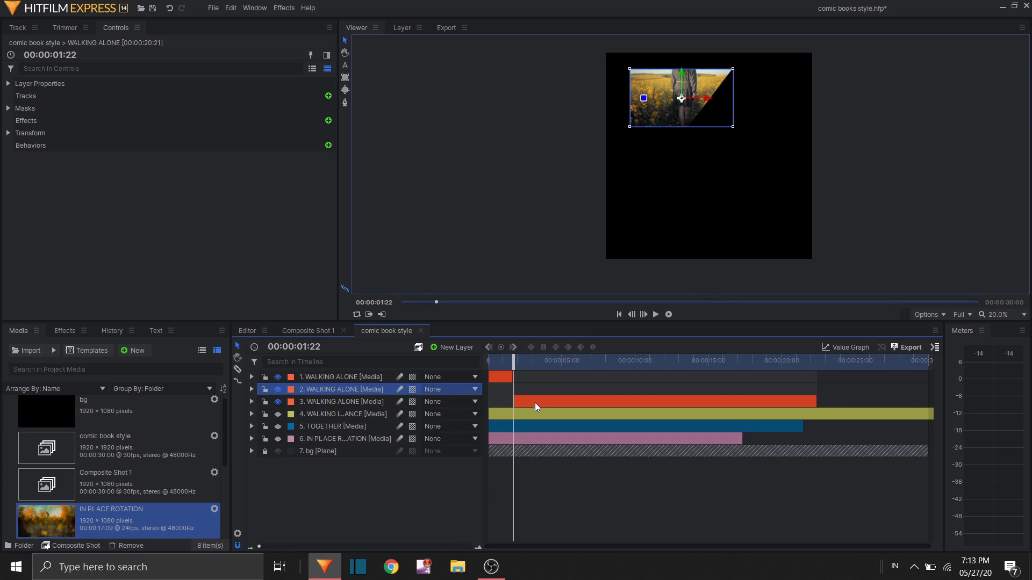
pyautogui.click(534, 403)
pyautogui.press('Delete')
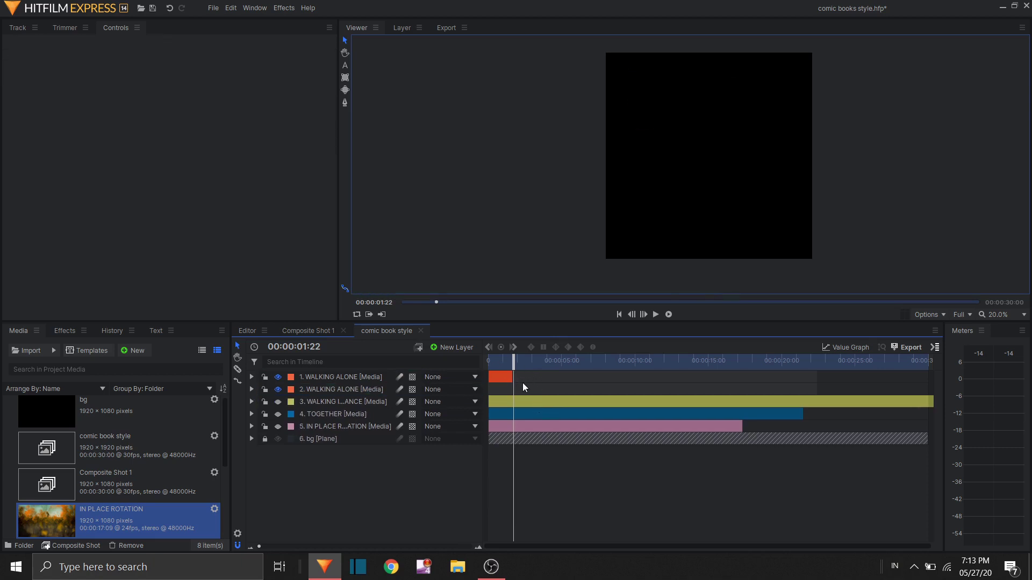
# Step: Rate-stretch the single-frame WALKING ALONE clip far along the timeline so it holds as a long freeze frame
pyautogui.scroll(3, 532, 384)
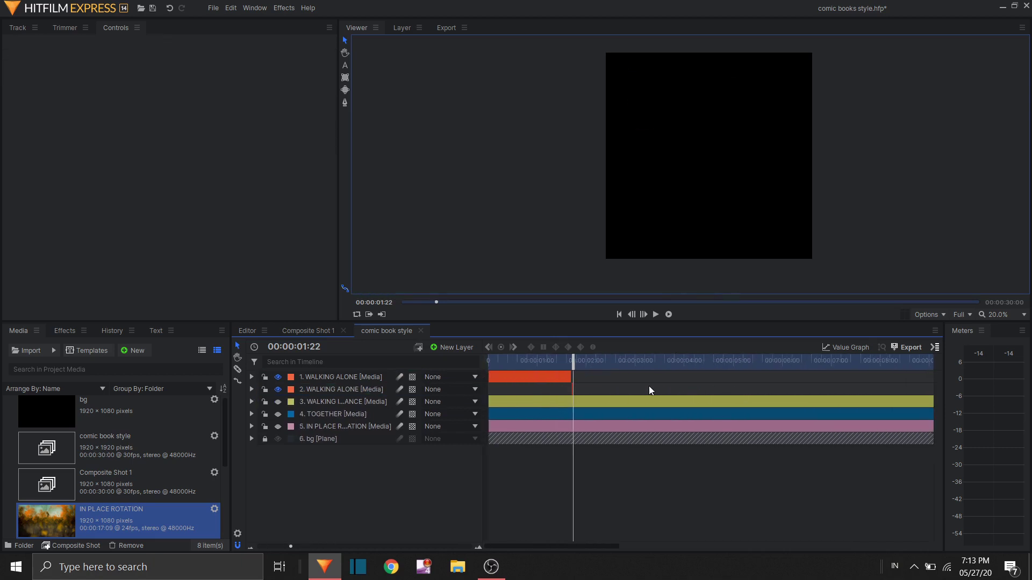
pyautogui.scroll(-2, 488, 391)
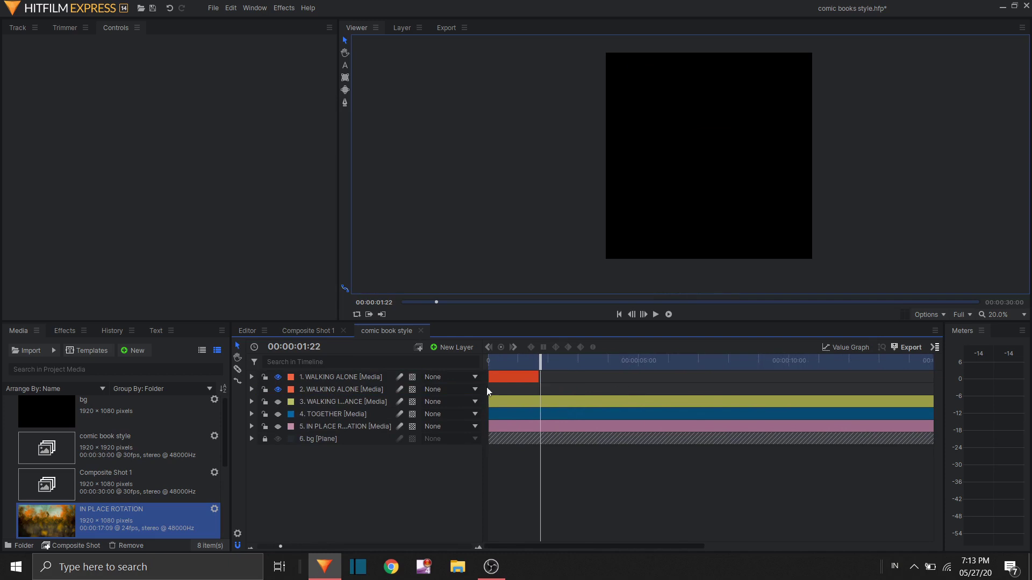
pyautogui.click(237, 381)
pyautogui.moveTo(541, 387); pyautogui.dragTo(1013, 400)
pyautogui.moveTo(711, 545); pyautogui.dragTo(491, 542)
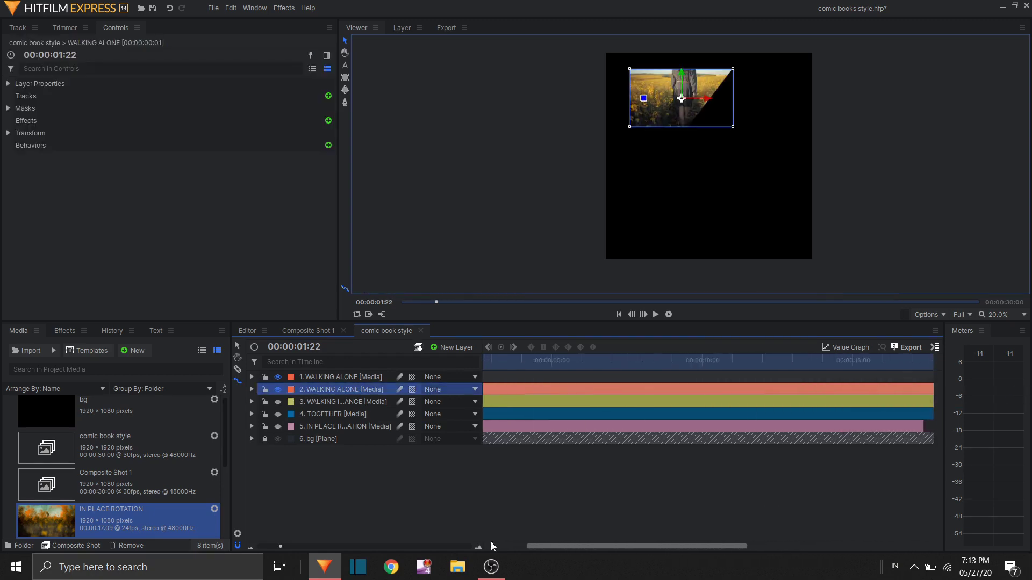
# Step: Move the playhead to 00:00:02:19 and apply the Fill Color effect to the stretched WALKING ALONE freeze frame
pyautogui.moveTo(540, 365); pyautogui.dragTo(567, 365)
pyautogui.click(63, 331)
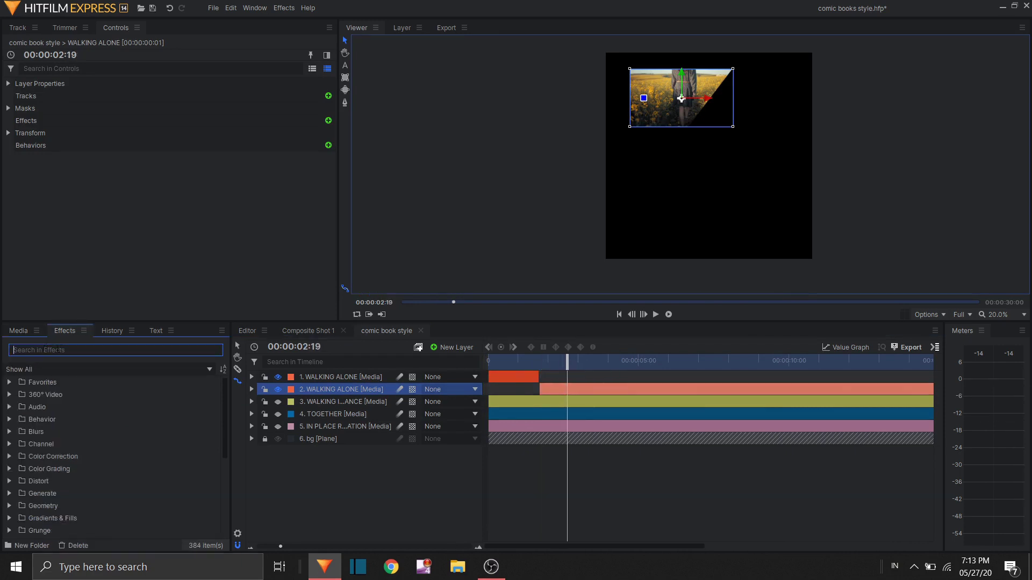
pyautogui.write('fill')
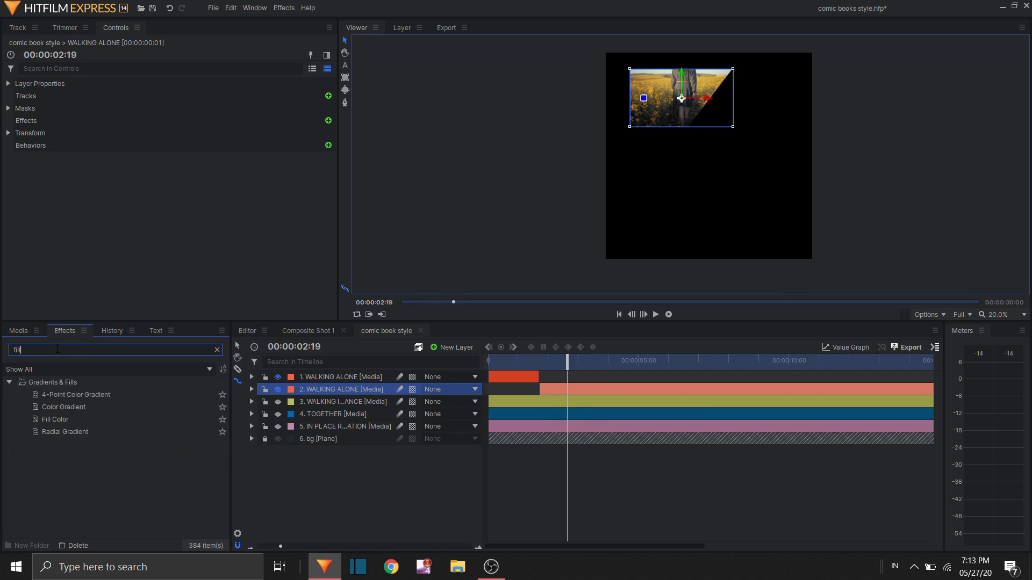
pyautogui.write(' color')
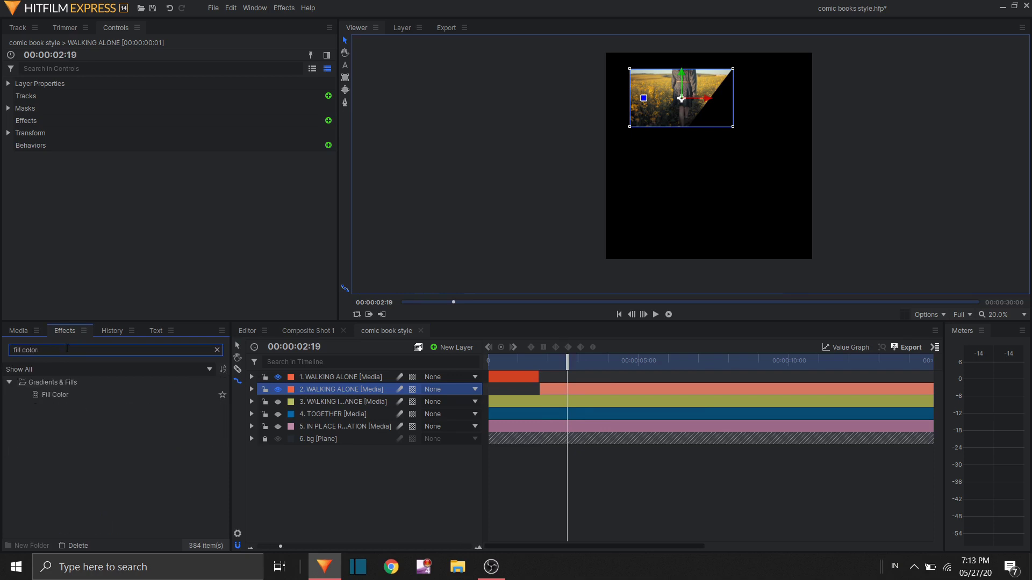
pyautogui.moveTo(54, 395); pyautogui.dragTo(340, 389)
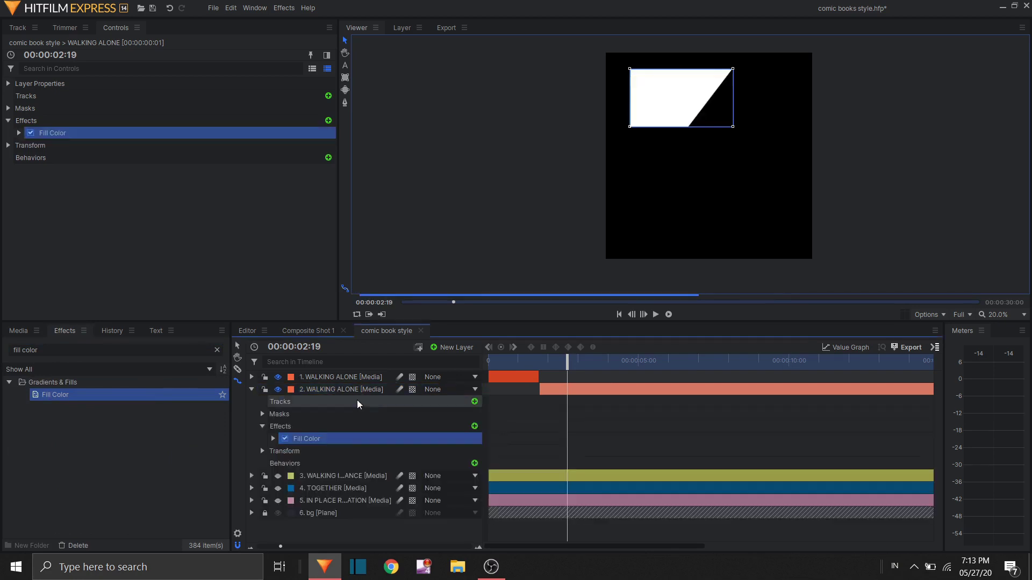
# Step: Set the Fill Color effect on the WALKING ALONE freeze frame to black
pyautogui.click(569, 391)
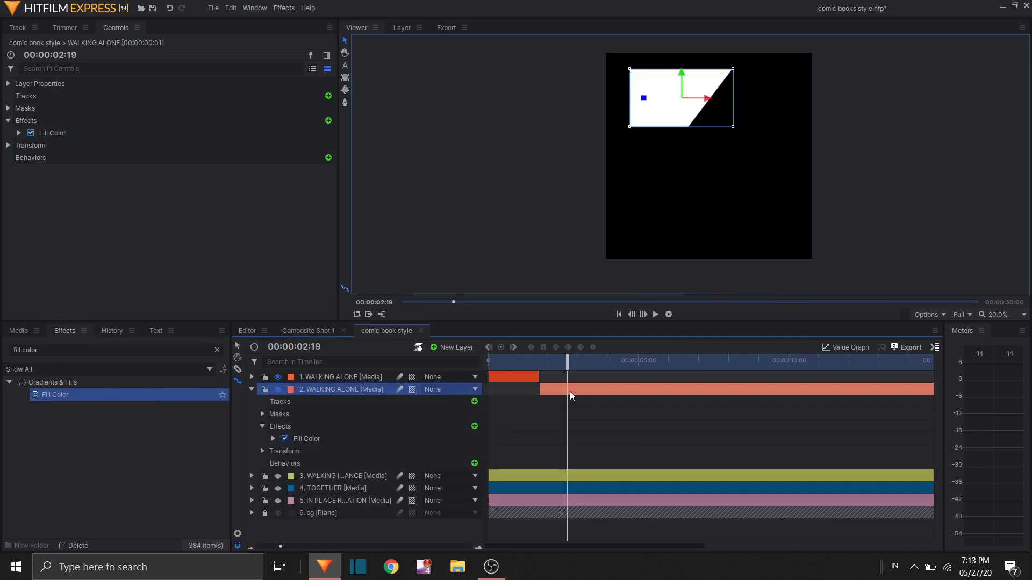
pyautogui.click(273, 438)
pyautogui.click(476, 451)
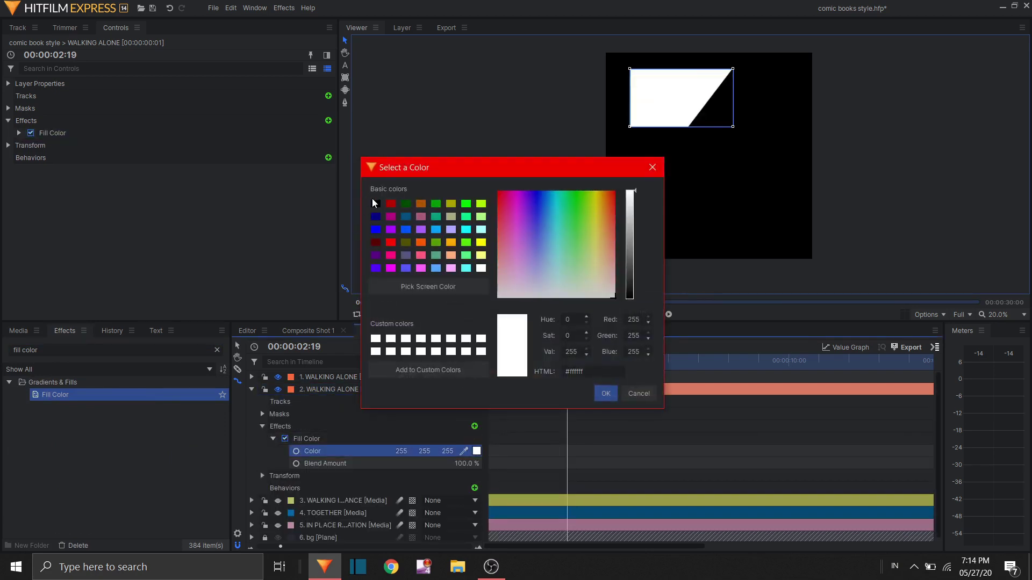
pyautogui.click(375, 204)
pyautogui.click(608, 394)
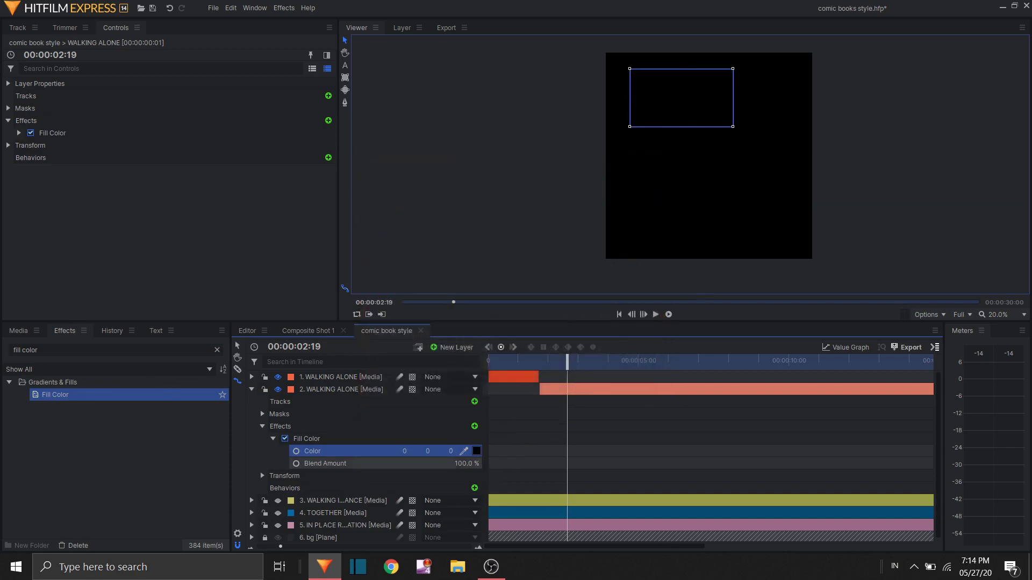
# Step: Try a Fill Color blend amount of 75% on the freeze frame and settle on 70%
pyautogui.click(481, 461)
pyautogui.write('75')
pyautogui.press('Return')
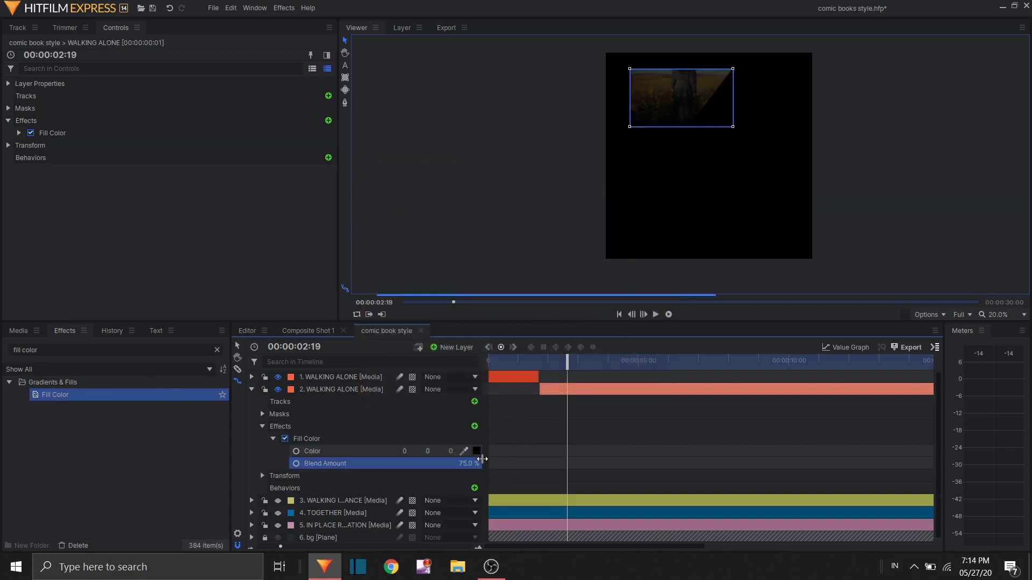
pyautogui.scroll(3, 700, 76)
pyautogui.scroll(-1, 699, 76)
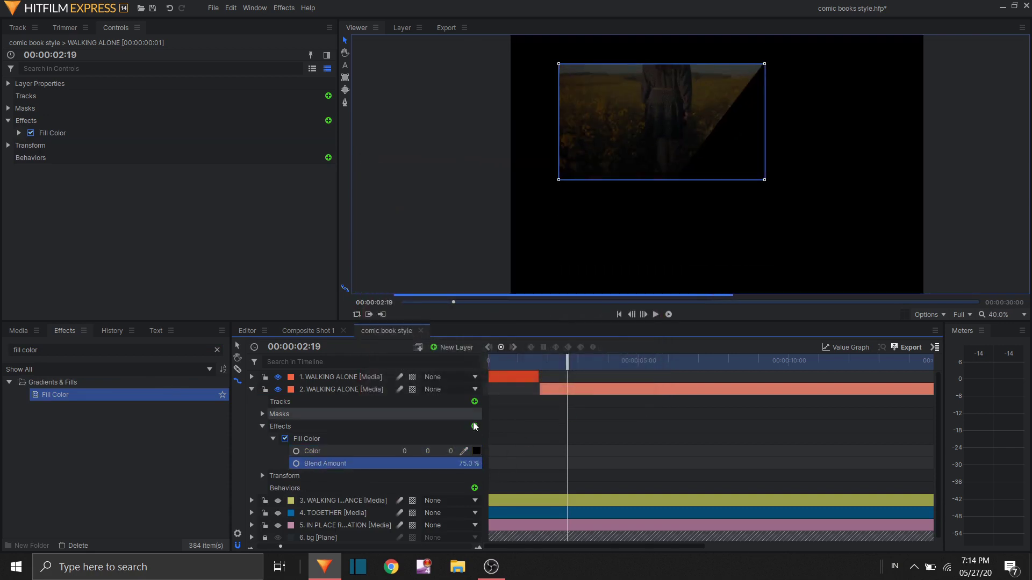
pyautogui.click(466, 464)
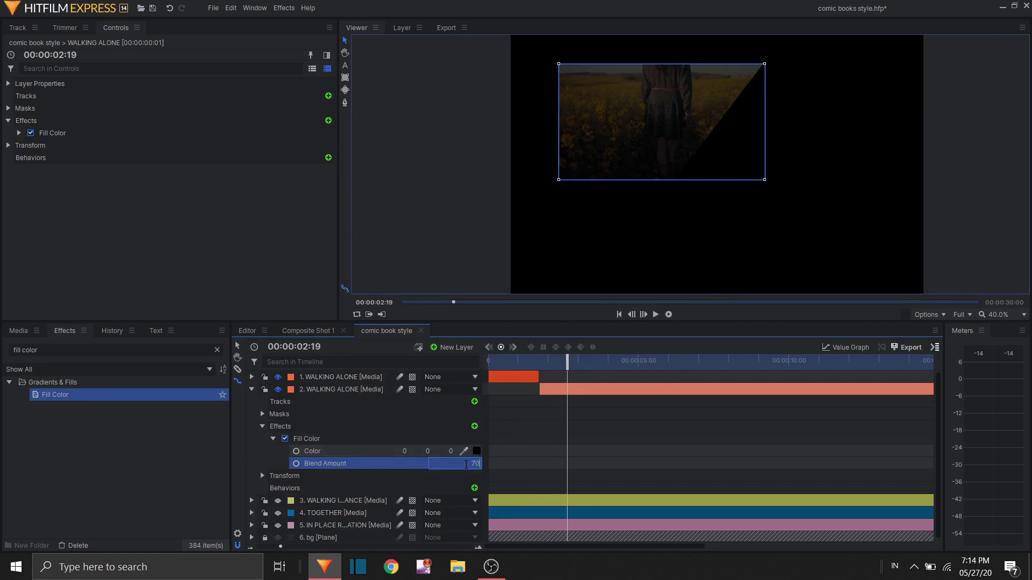
pyautogui.write('70')
pyautogui.press('Return')
pyautogui.scroll(-2, 677, 138)
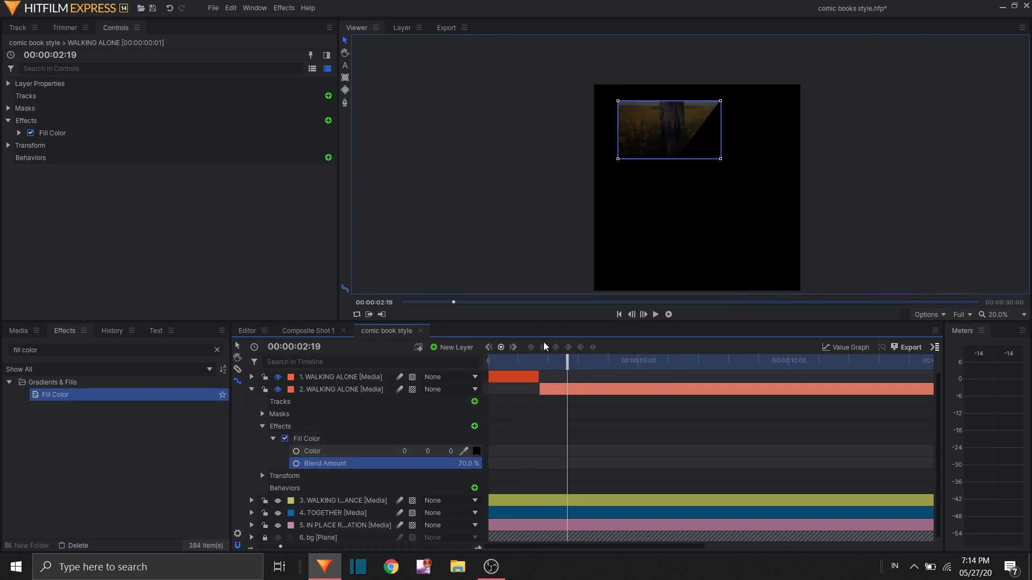
# Step: Move the playhead to 00:00:01:22 and lock both WALKING ALONE layers
pyautogui.moveTo(531, 363)
pyautogui.mouseDown()
pyautogui.moveTo(586, 365)
pyautogui.moveTo(540, 365)
pyautogui.mouseUp()
pyautogui.click(250, 390)
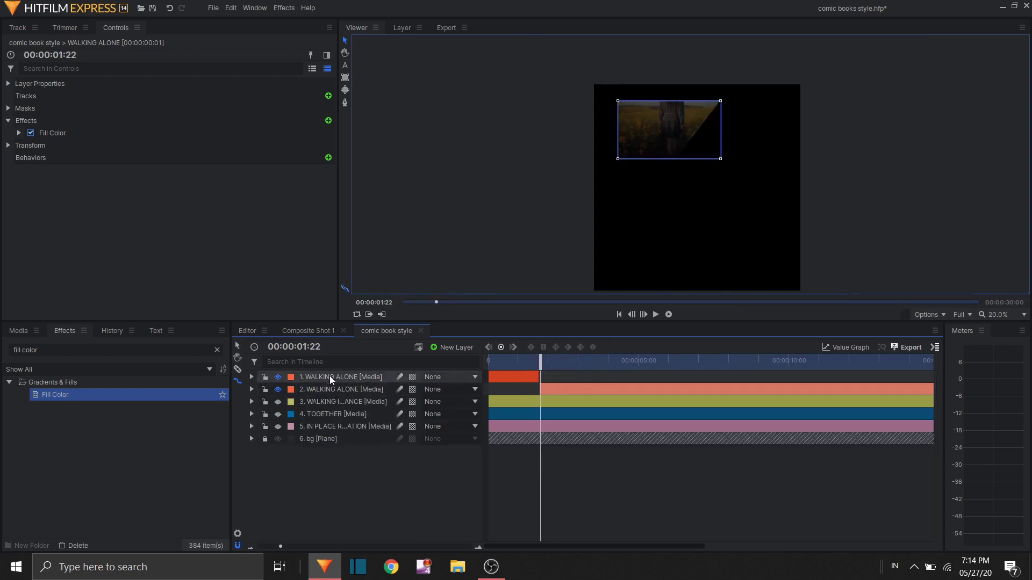
pyautogui.click(317, 381)
pyautogui.keyDown('ctrl'); pyautogui.click(317, 386); pyautogui.keyUp('ctrl')
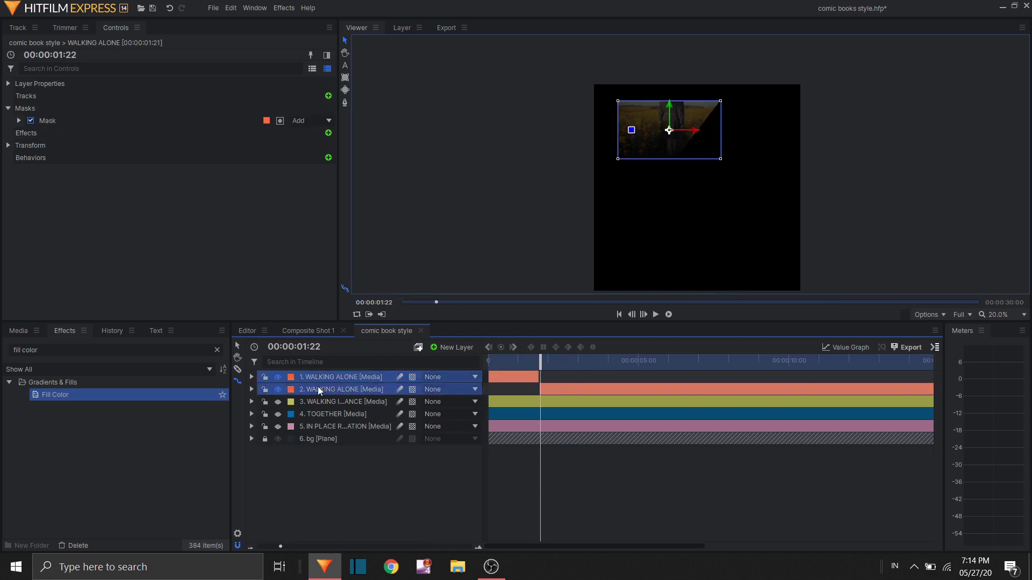
pyautogui.click(264, 389)
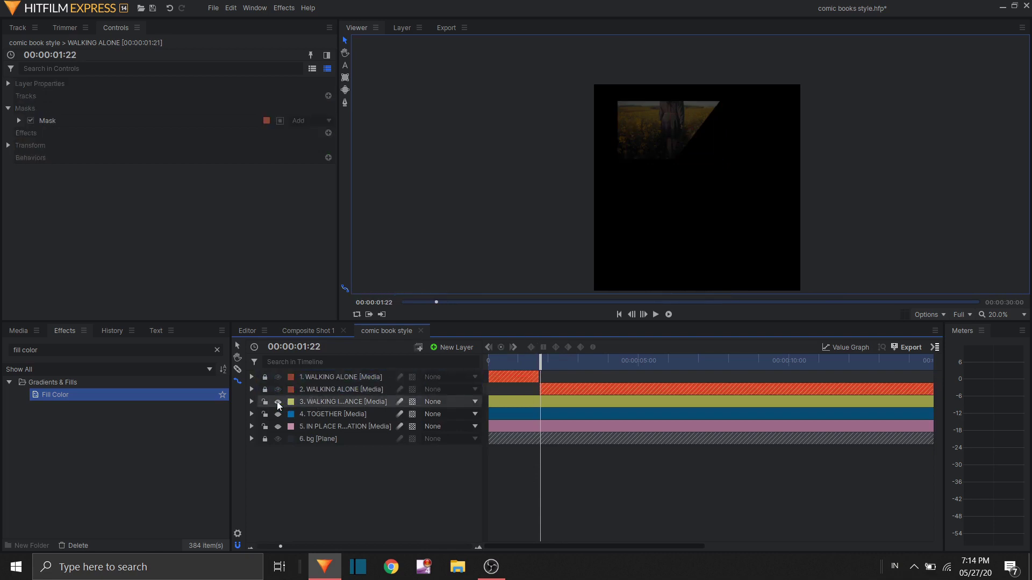
# Step: Show the WALKING IN DISTANCE layer, split it at 00:00:01:21, and extend the first piece back to the timeline start
pyautogui.click(356, 402)
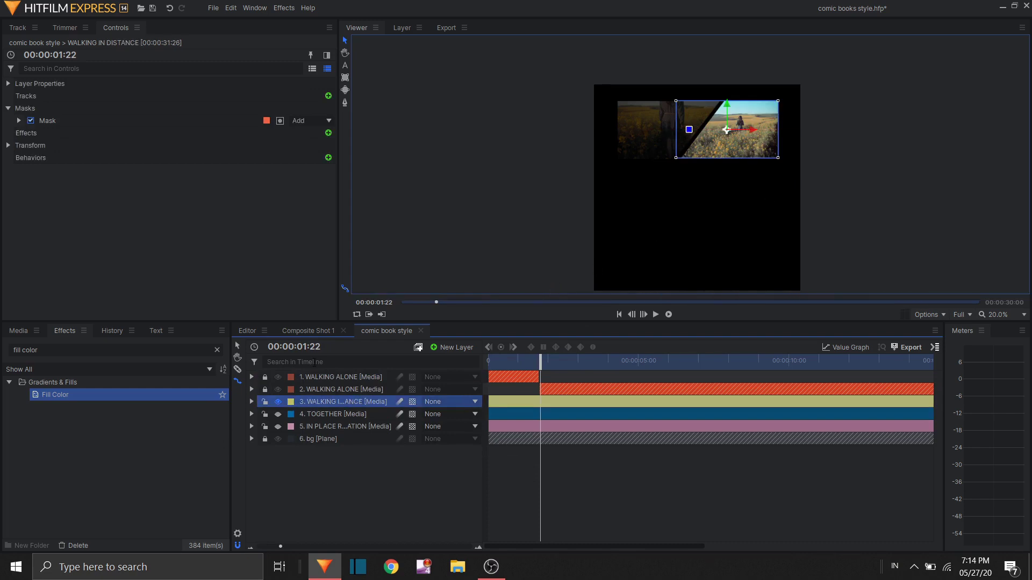
pyautogui.scroll(4, 582, 387)
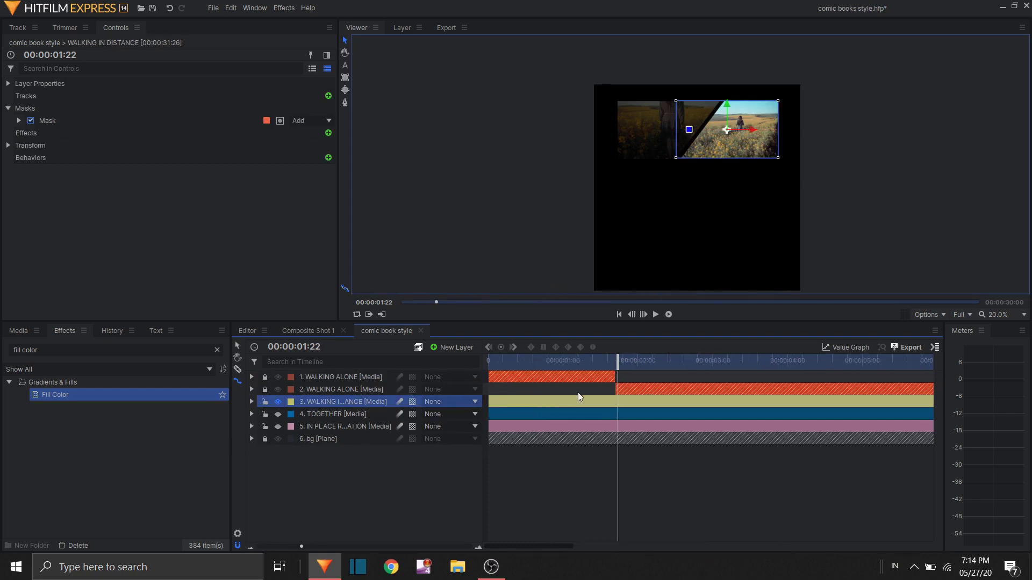
pyautogui.moveTo(676, 365); pyautogui.dragTo(672, 364)
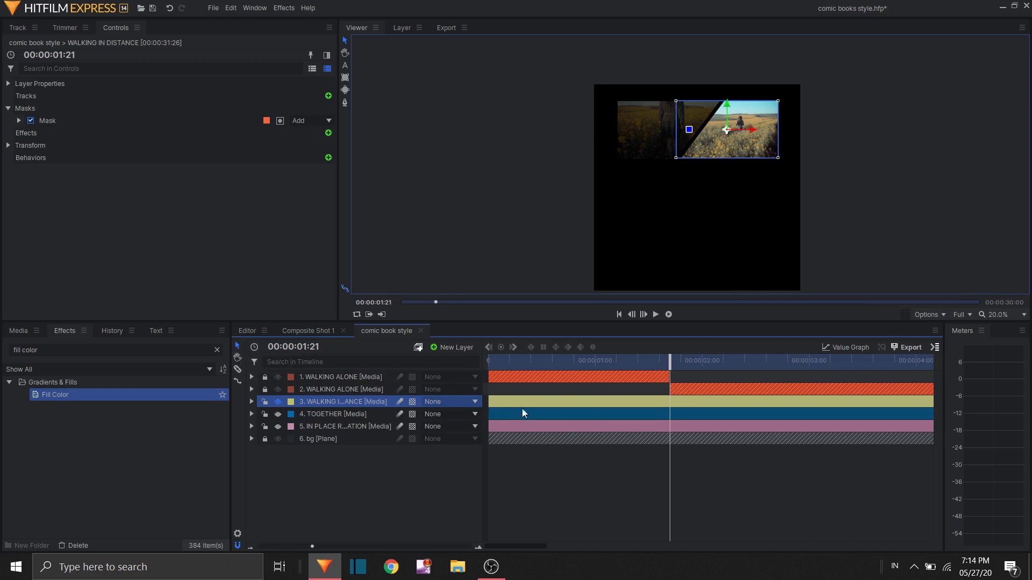
pyautogui.moveTo(559, 402)
pyautogui.mouseDown()
pyautogui.moveTo(688, 398)
pyautogui.moveTo(672, 399)
pyautogui.mouseUp()
pyautogui.hotkey('ctrl', 'shift', 'd')
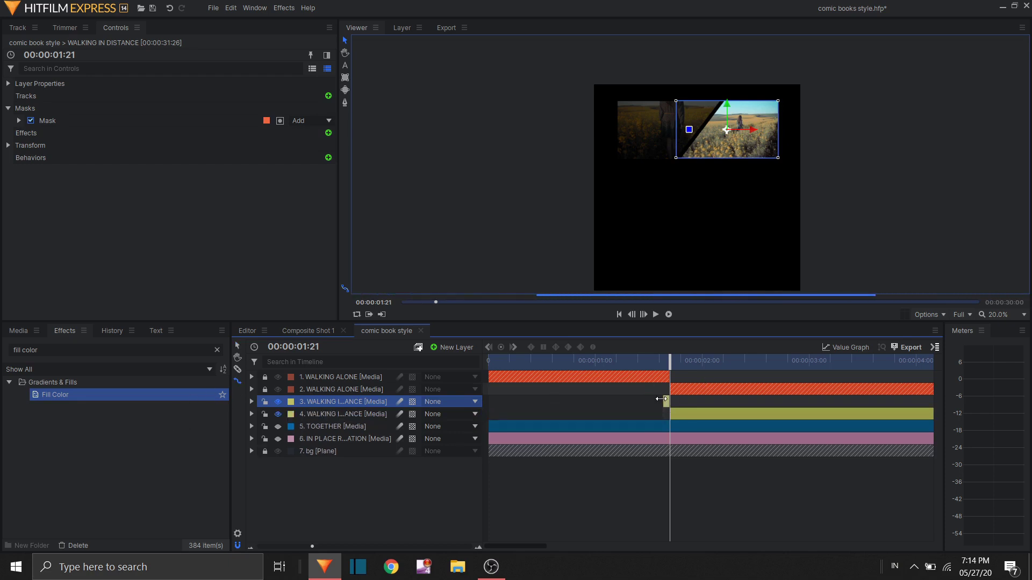
pyautogui.moveTo(664, 402); pyautogui.dragTo(482, 407)
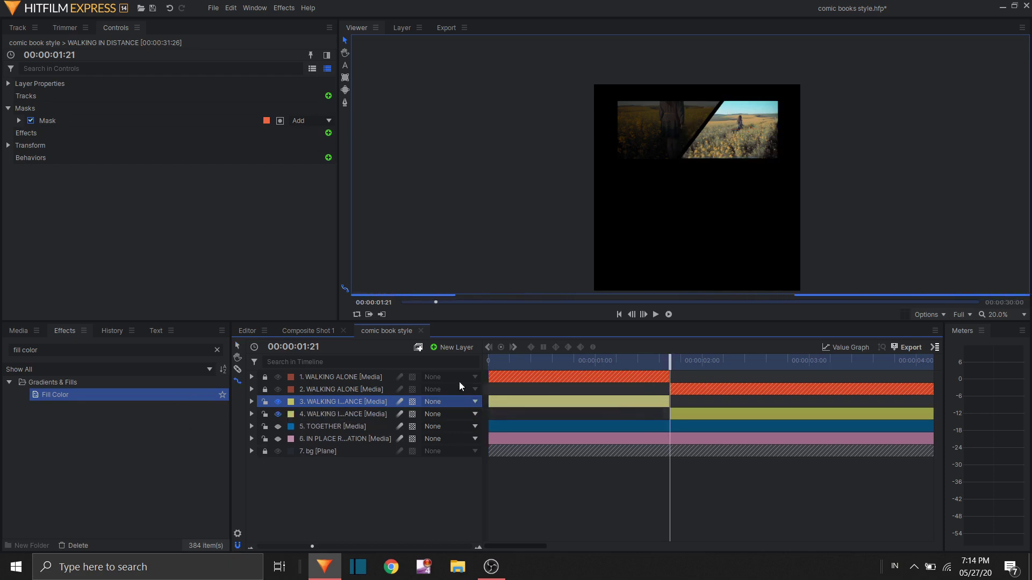
# Step: Copy the black Fill Color effect from the second WALKING ALONE layer and lock that layer again
pyautogui.moveTo(57, 395); pyautogui.dragTo(295, 409)
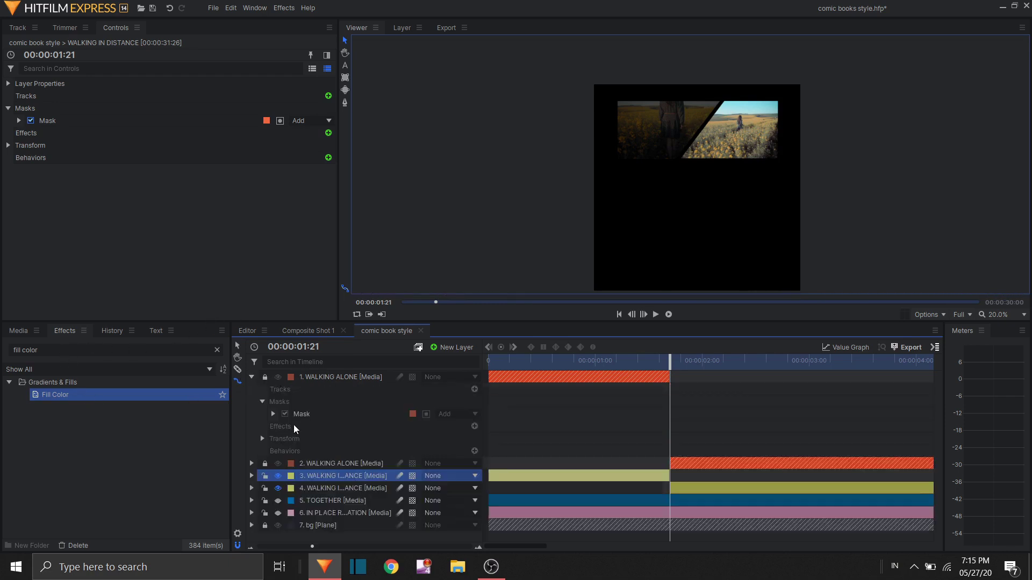
pyautogui.click(265, 378)
pyautogui.click(264, 377)
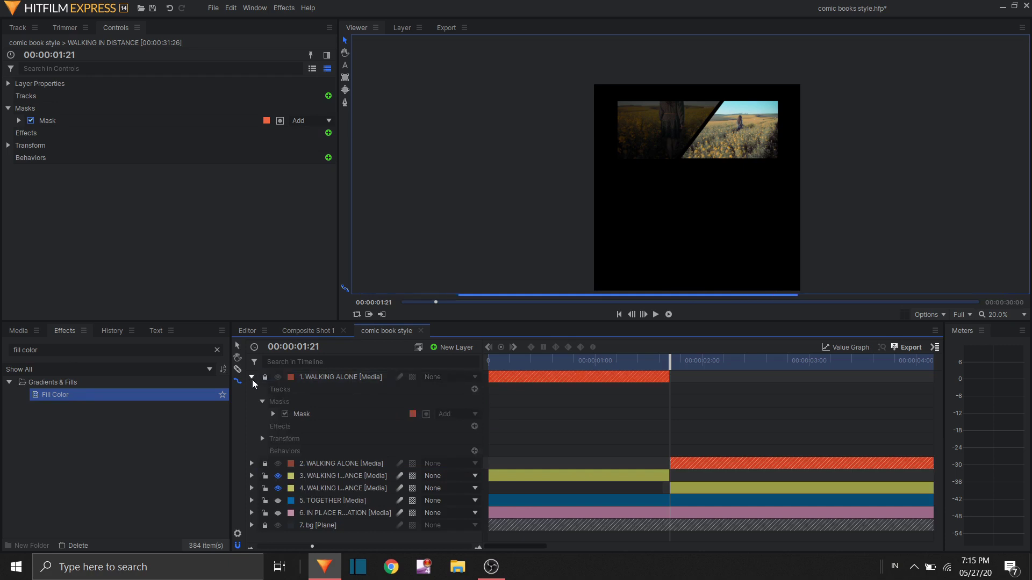
pyautogui.click(252, 377)
pyautogui.click(251, 390)
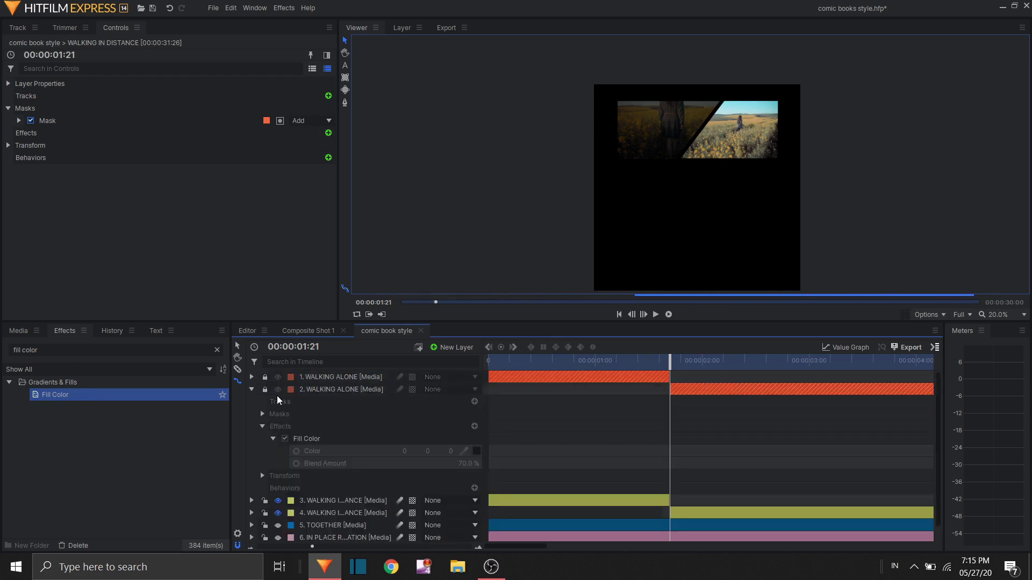
pyautogui.click(305, 441)
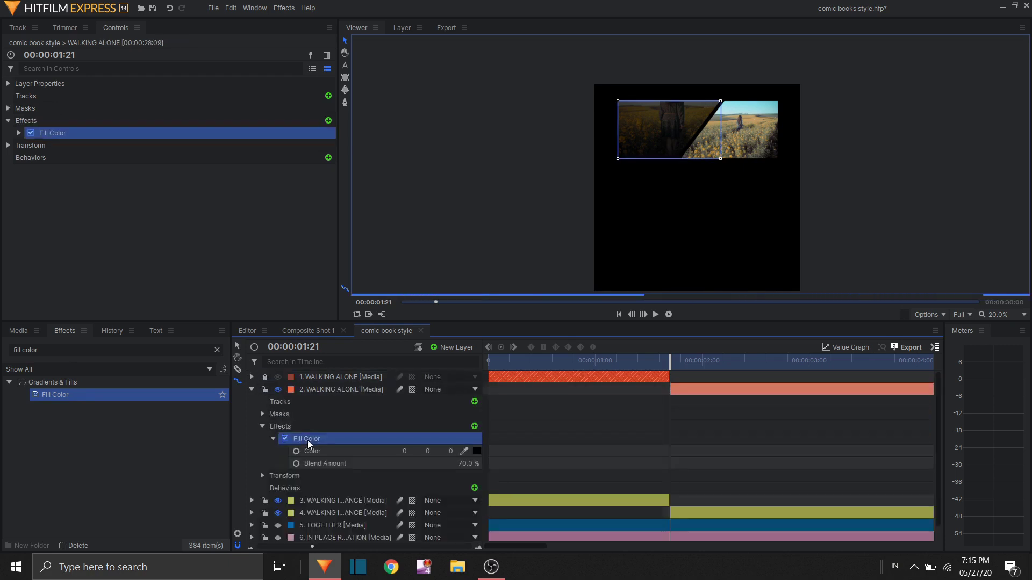
pyautogui.click(265, 389)
pyautogui.click(252, 389)
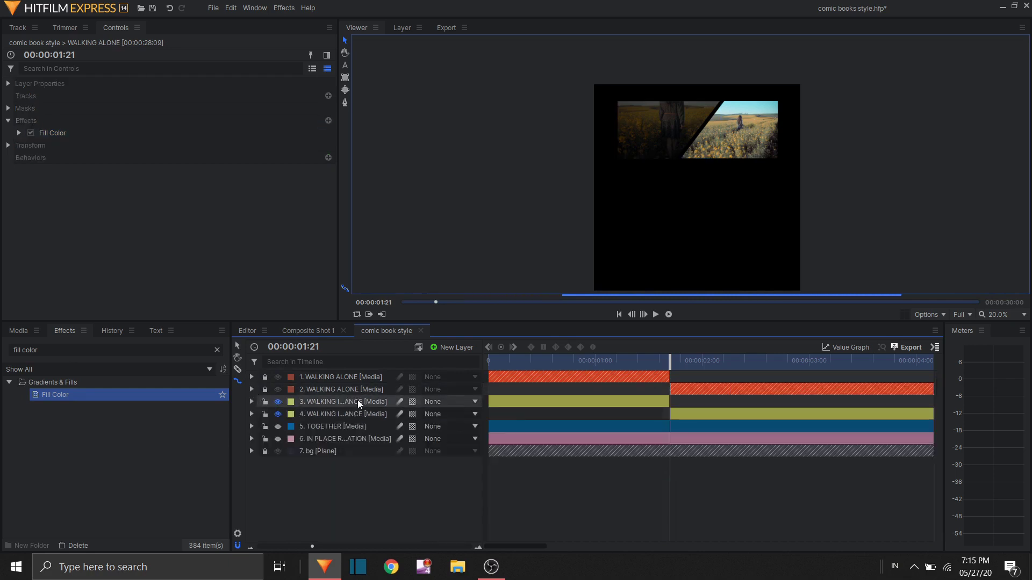
# Step: Paste the Fill Color effect onto the first WALKING IN DISTANCE clip and scrub across its cut point to check it
pyautogui.click(324, 404)
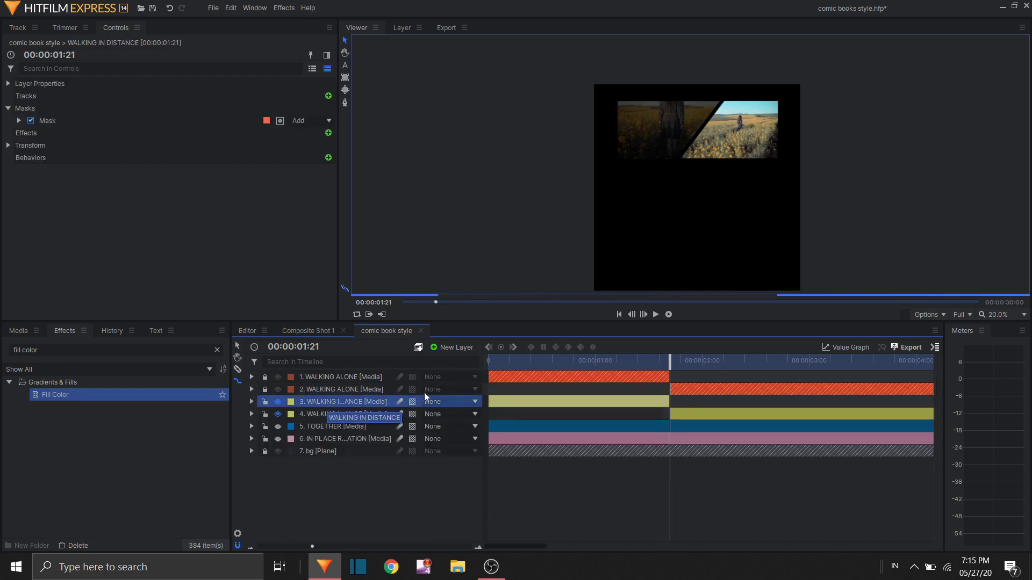
pyautogui.moveTo(424, 397); pyautogui.dragTo(424, 401)
pyautogui.click(252, 402)
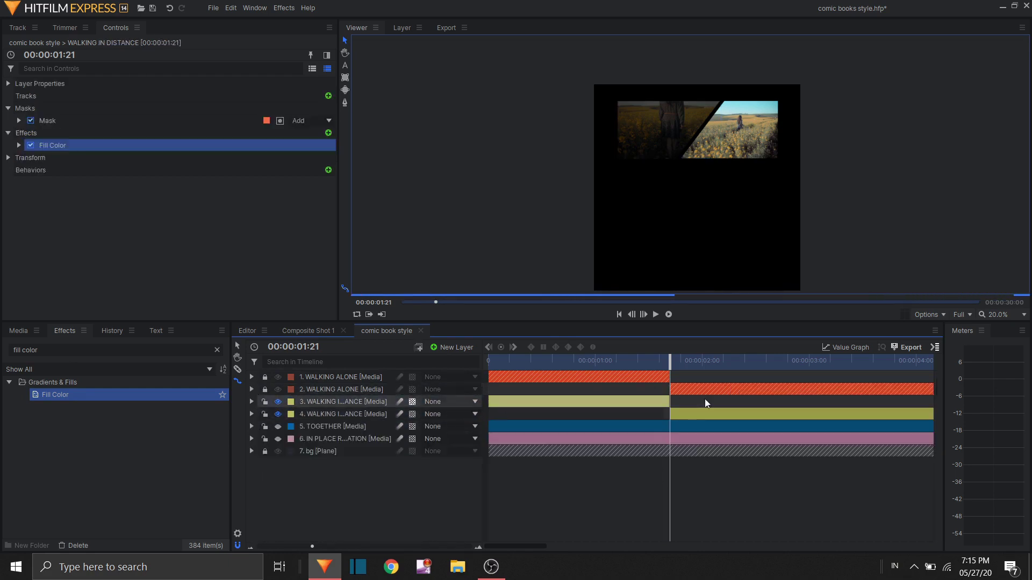
pyautogui.click(625, 365)
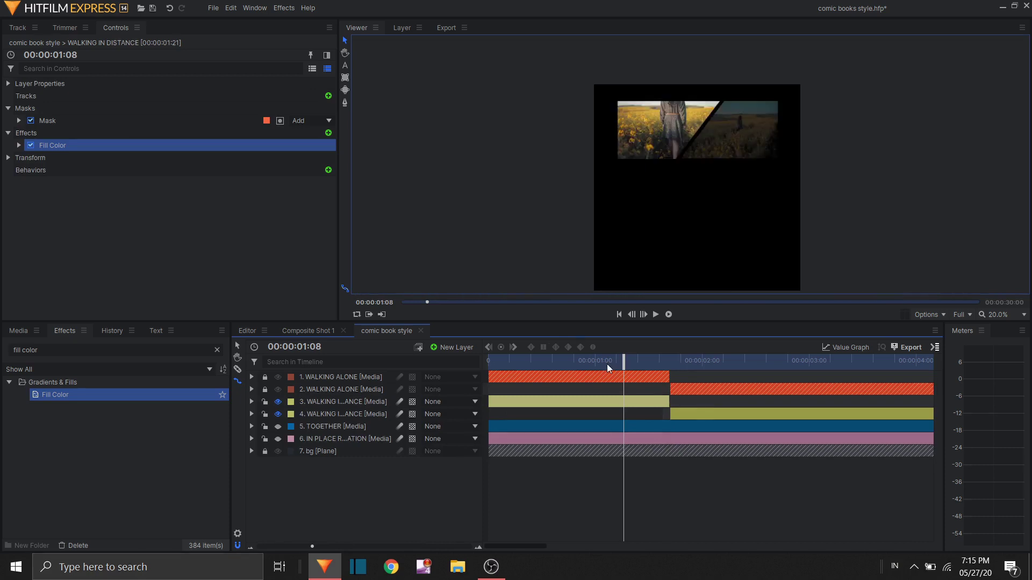
pyautogui.moveTo(607, 366); pyautogui.dragTo(720, 361)
pyautogui.scroll(-2, 779, 414)
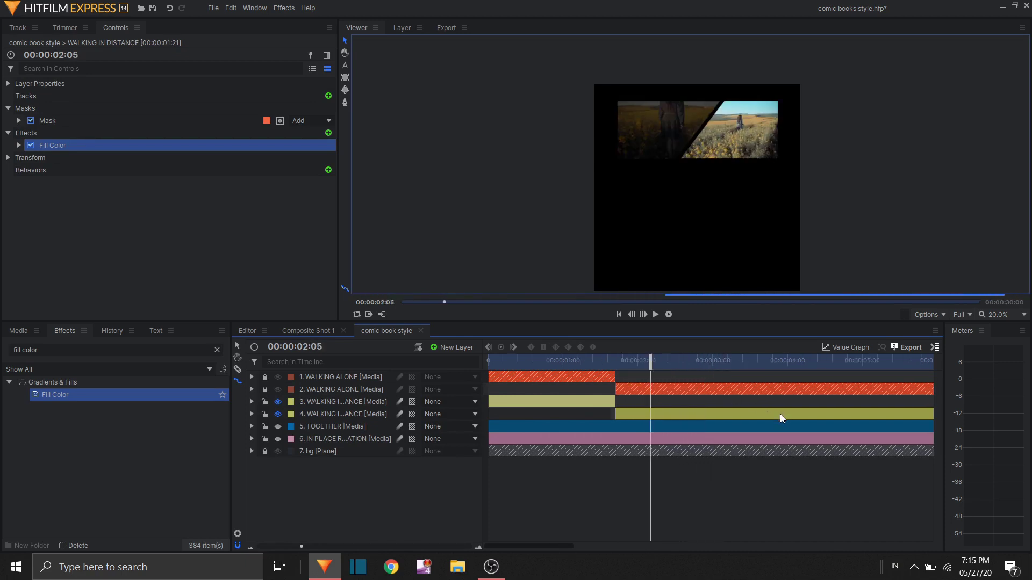
# Step: Split the second WALKING IN DISTANCE clip at 00:00:03:00, keeping the remainder by undoing its deletion
pyautogui.scroll(-2, 732, 404)
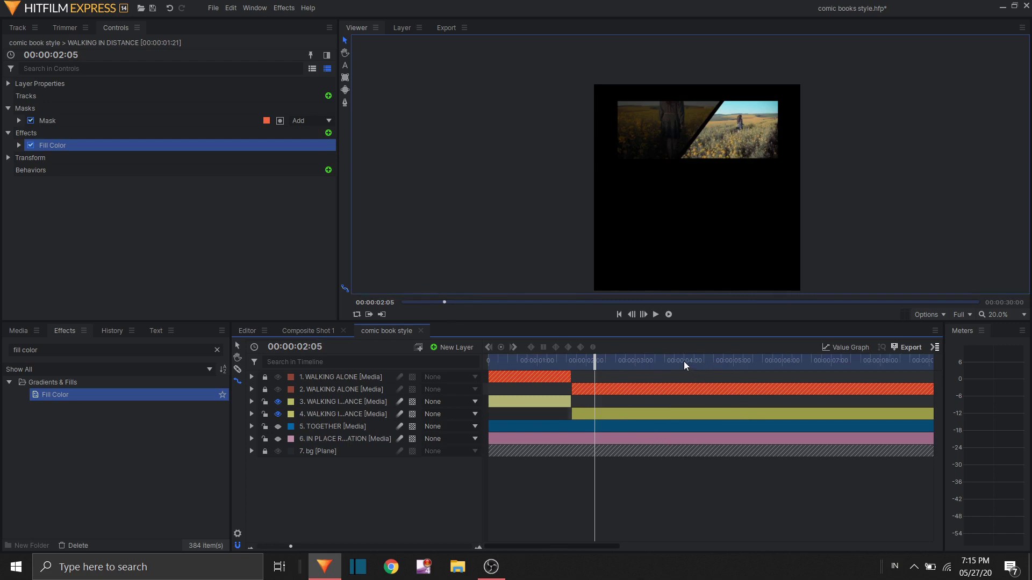
pyautogui.click(633, 361)
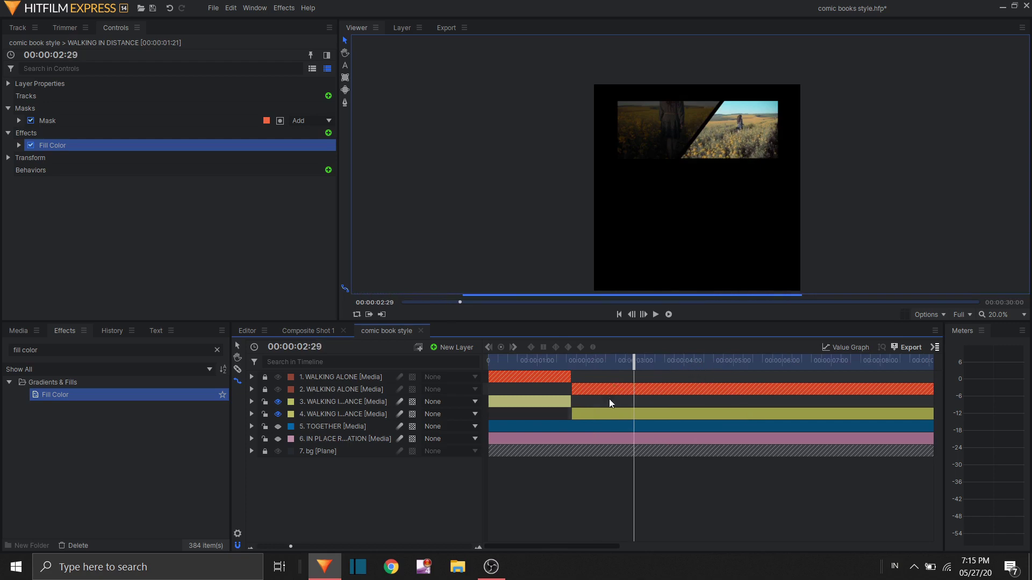
pyautogui.click(600, 412)
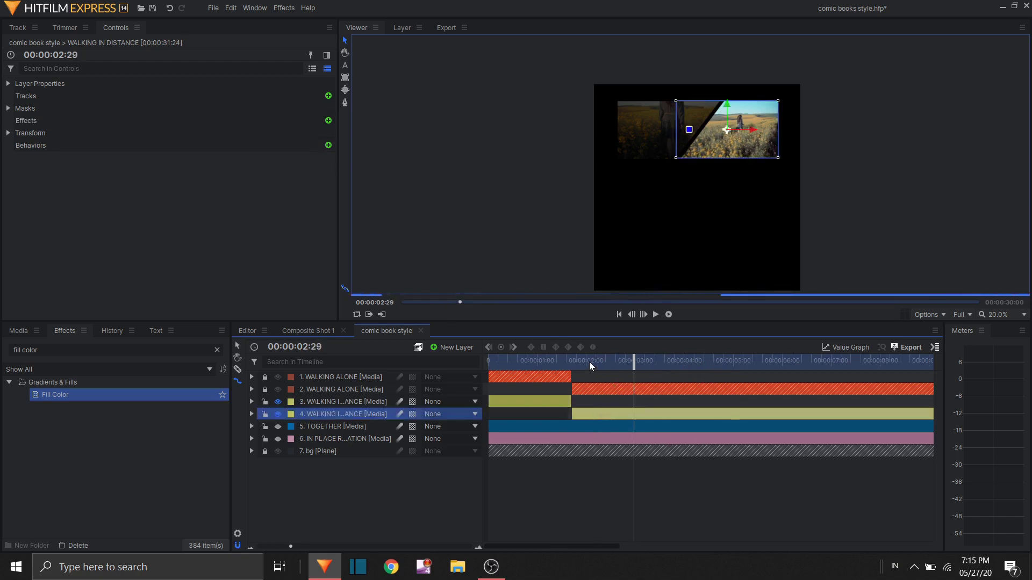
pyautogui.moveTo(589, 363); pyautogui.dragTo(610, 360)
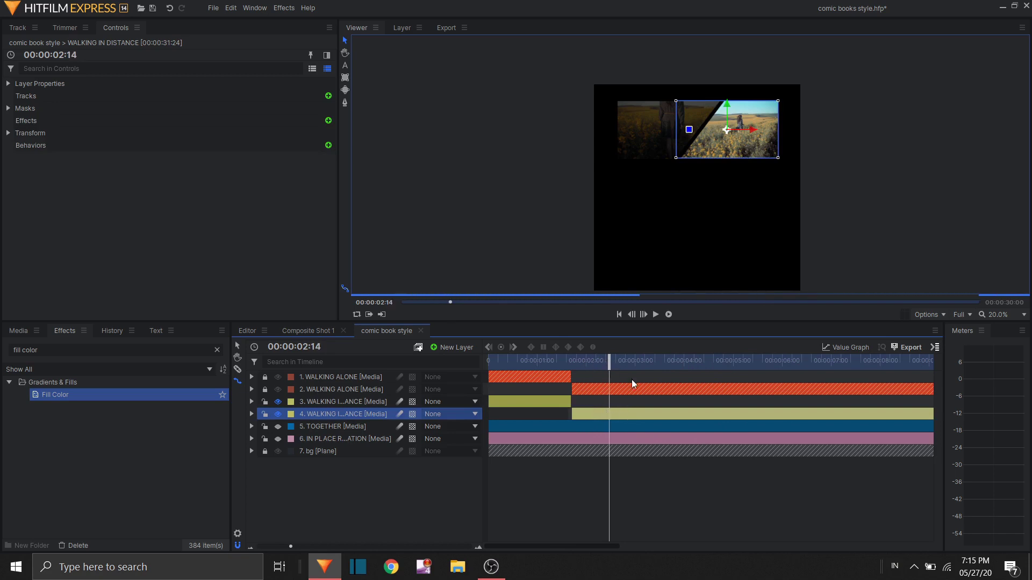
pyautogui.click(636, 362)
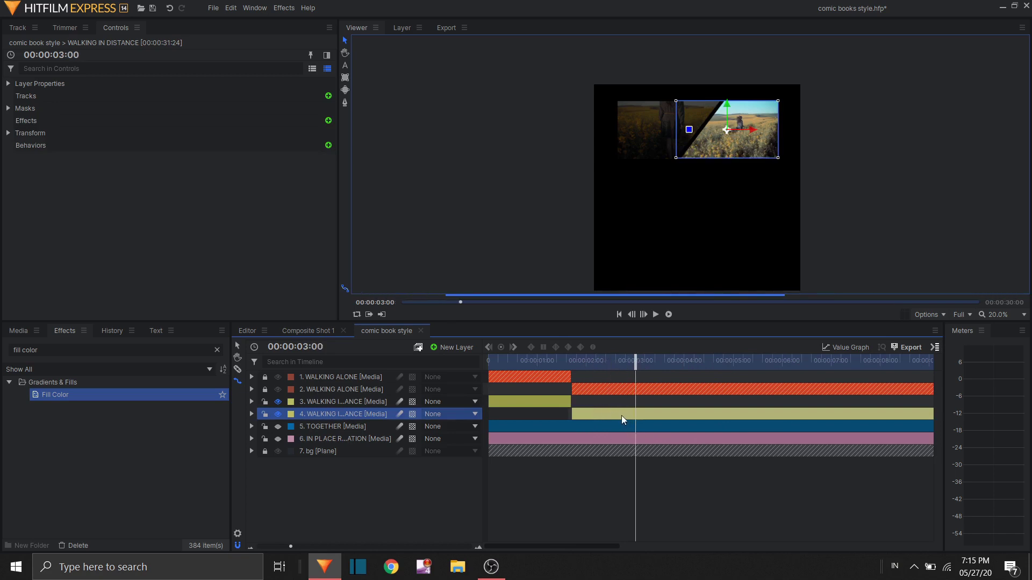
pyautogui.hotkey('ctrl', 'shift', 'd')
pyautogui.click(650, 425)
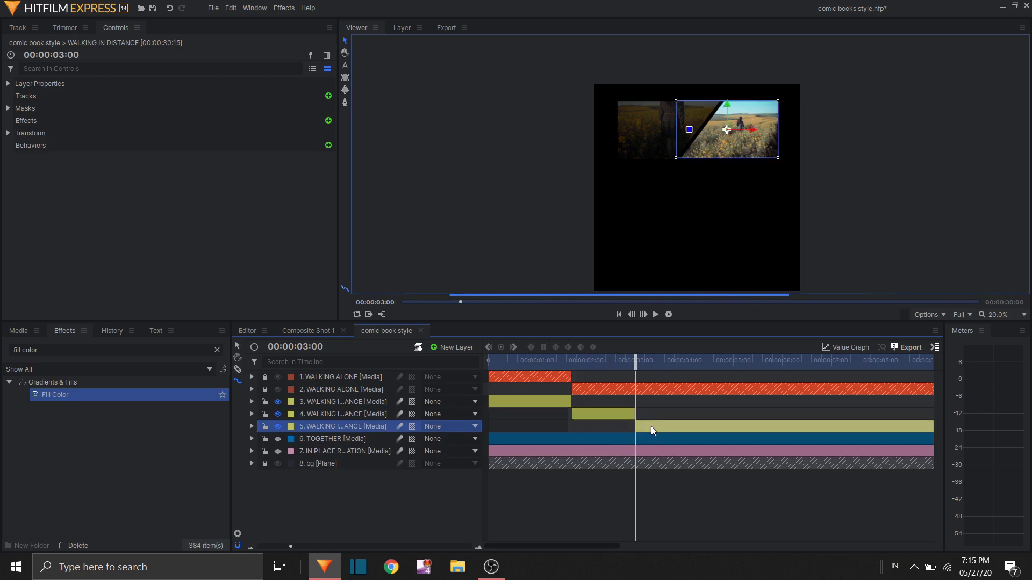
pyautogui.press('Delete')
pyautogui.hotkey('ctrl', 'z')
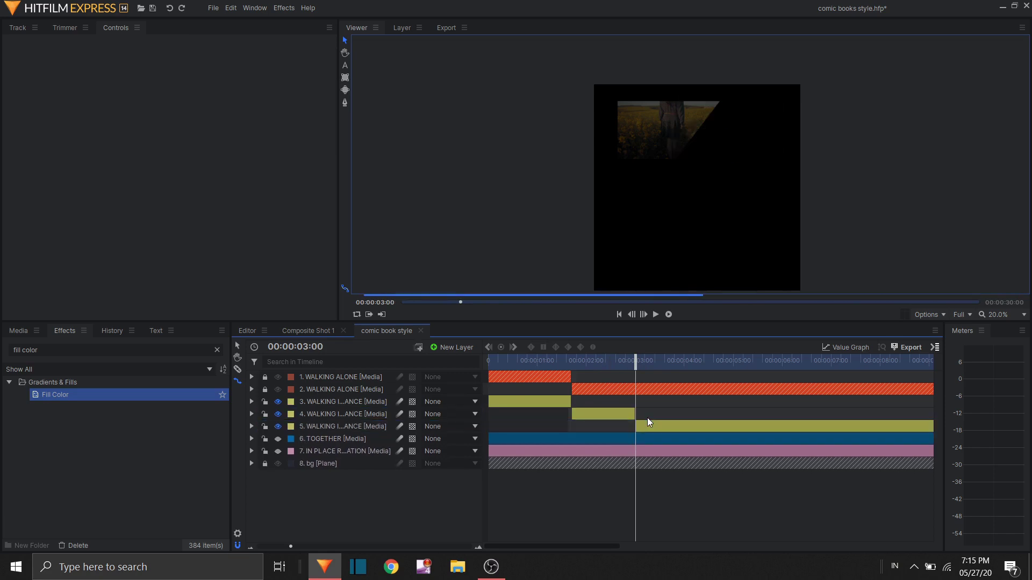
# Step: Split the third WALKING IN DISTANCE piece one frame on, at 00:00:03:01, and delete the long remainder
pyautogui.press('Right')
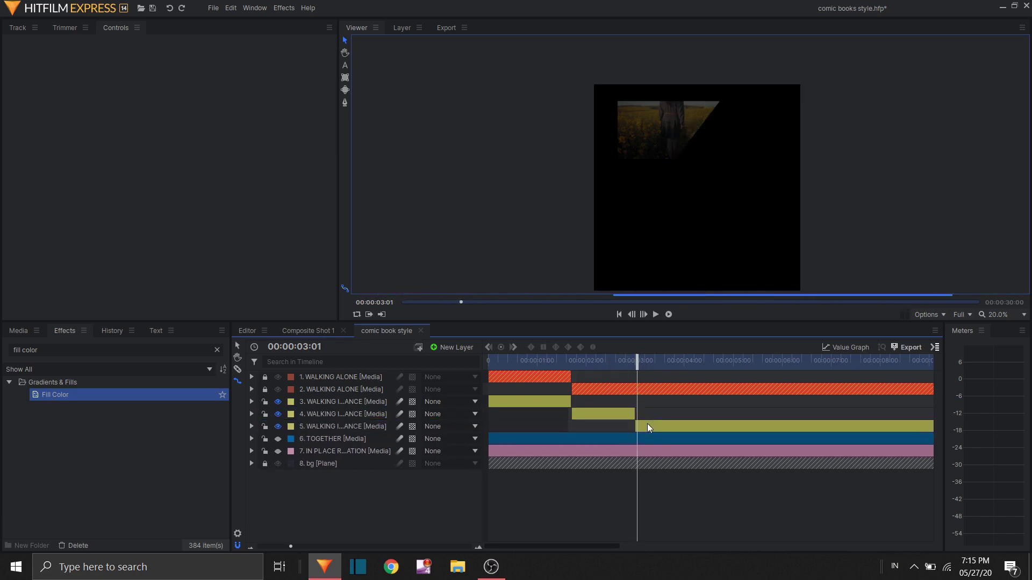
pyautogui.click(647, 424)
pyautogui.hotkey('ctrl', 'shift', 'd')
pyautogui.click(656, 439)
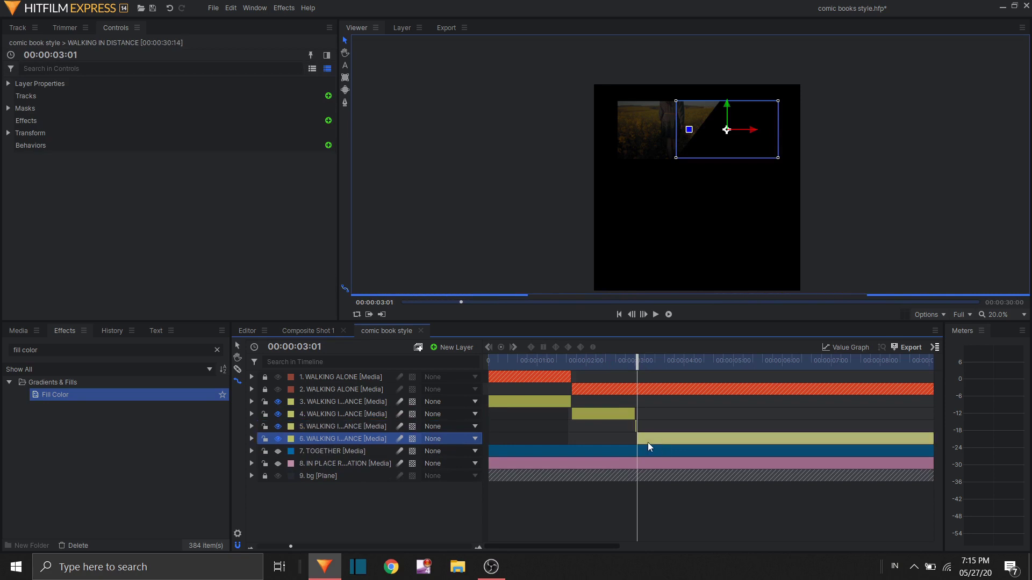
pyautogui.press('Delete')
# Step: Stretch the single-frame WALKING IN DISTANCE clip to the end of the timeline as a long freeze frame
pyautogui.press('-')
pyautogui.press('-')
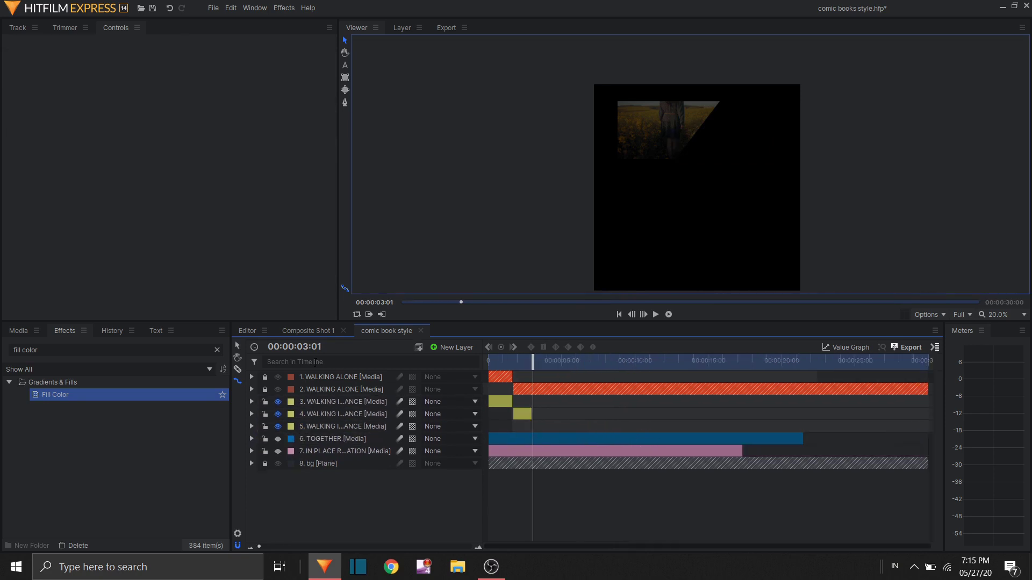
pyautogui.moveTo(533, 426); pyautogui.dragTo(989, 425)
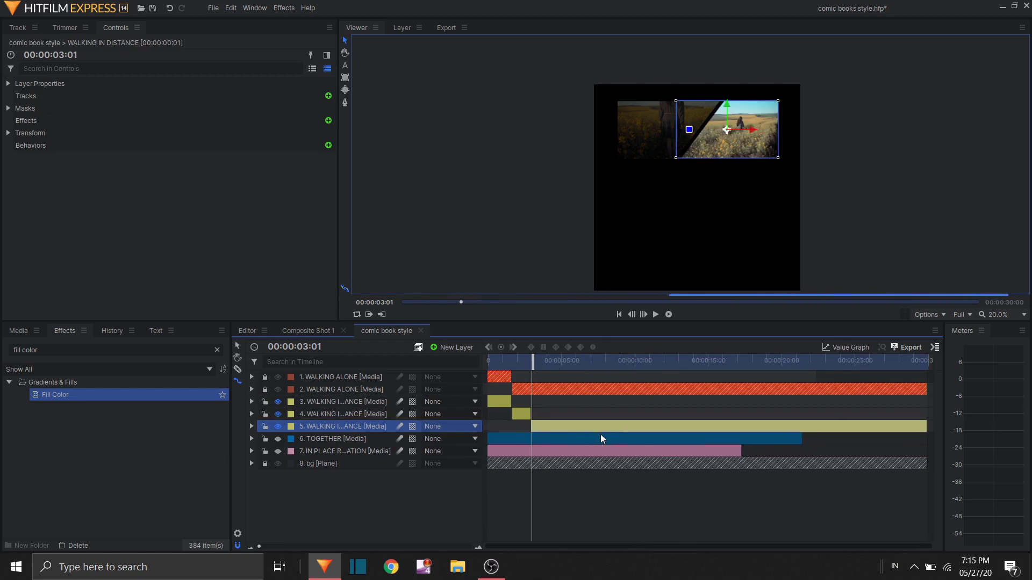
# Step: Paste the Fill Color effect onto the long WALKING IN DISTANCE freeze frame and scrub across its start to check it
pyautogui.moveTo(601, 434); pyautogui.dragTo(561, 426)
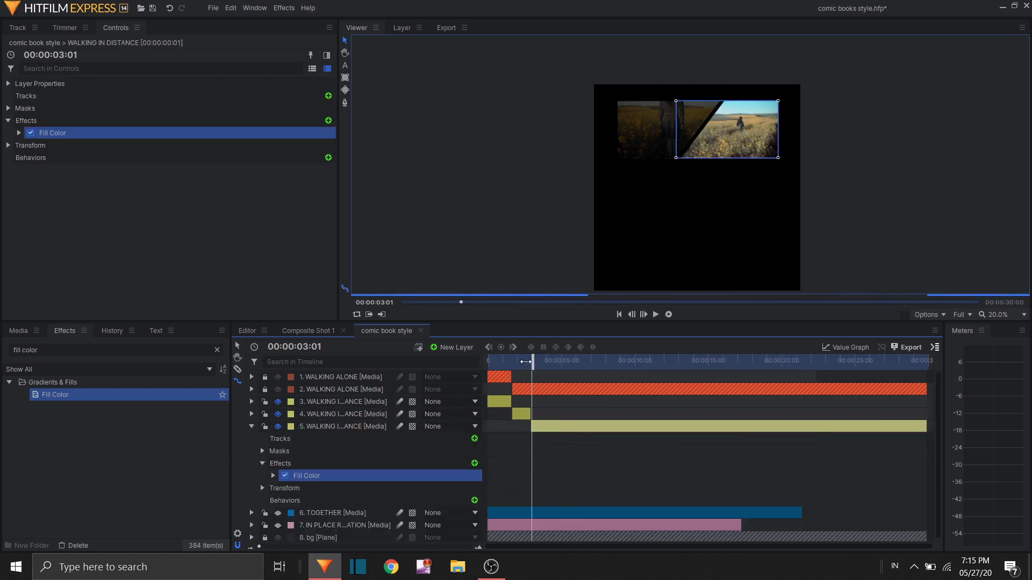
pyautogui.moveTo(526, 362); pyautogui.dragTo(534, 362)
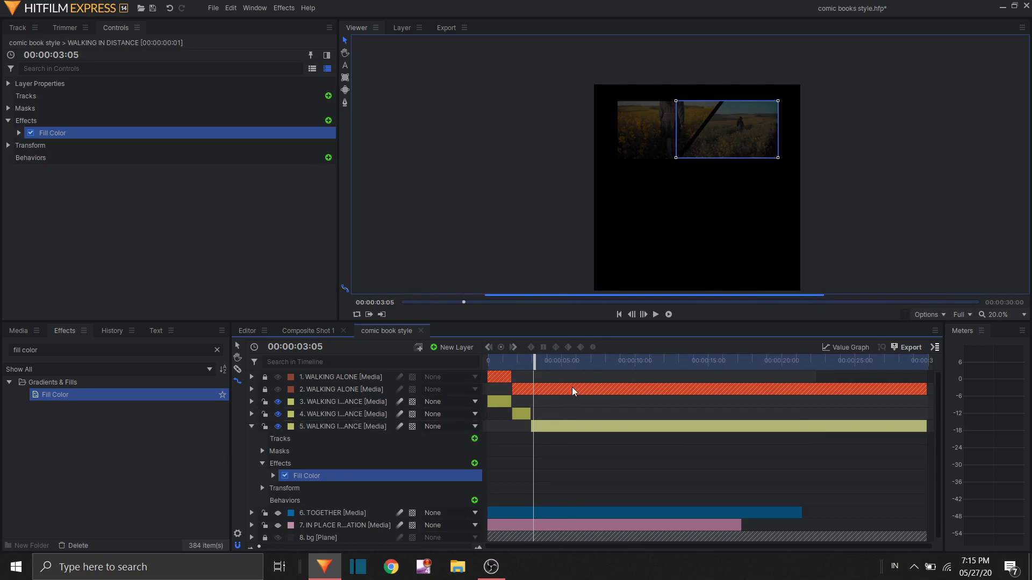
pyautogui.click(237, 345)
pyautogui.scroll(2, 610, 449)
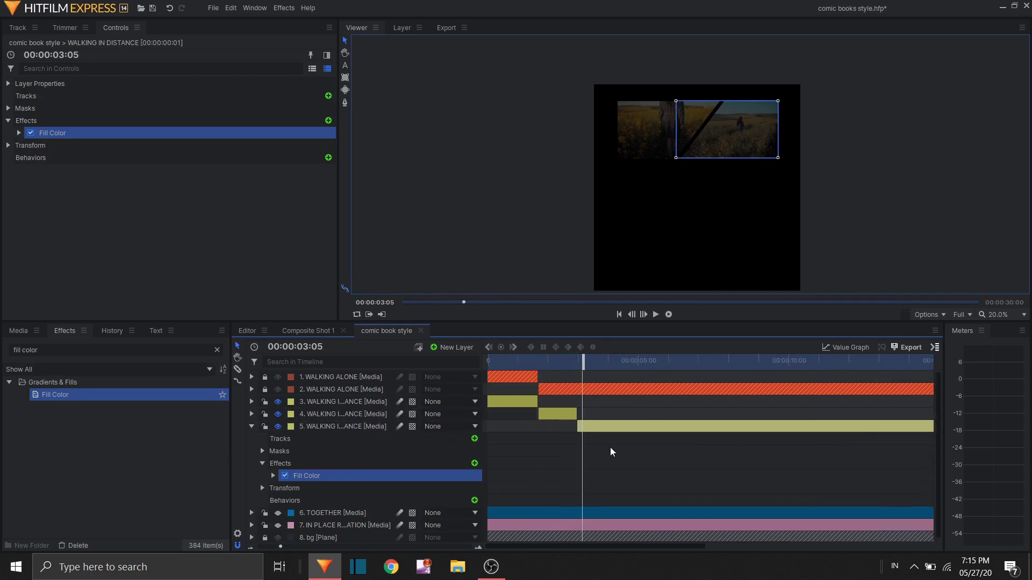
pyautogui.moveTo(583, 361)
pyautogui.mouseDown()
pyautogui.moveTo(571, 358)
pyautogui.moveTo(579, 367)
pyautogui.mouseUp()
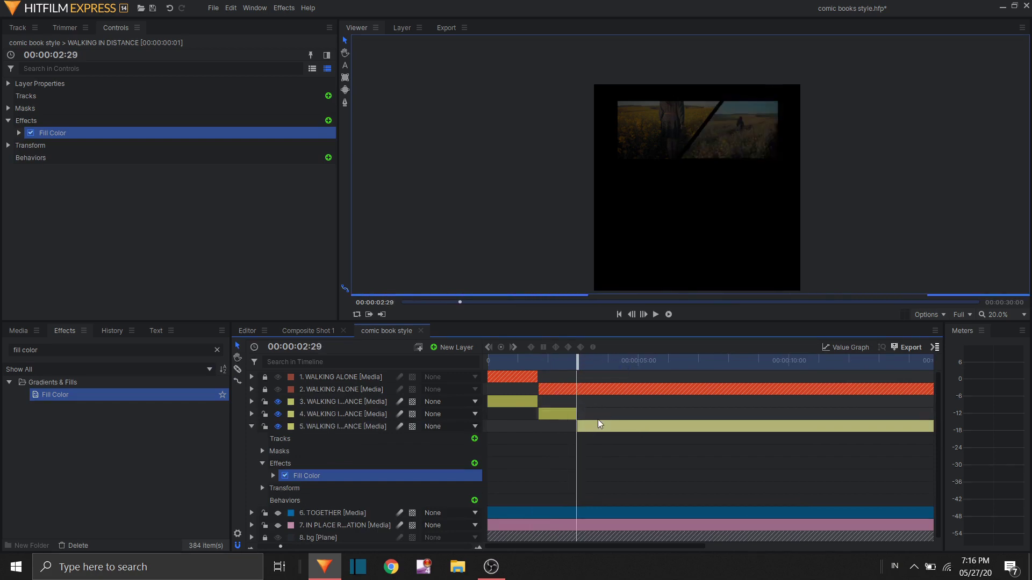
# Step: Move the TOGETHER clip to start just before 00:00:03:00 and split it at 00:00:03:00
pyautogui.scroll(2, 599, 420)
pyautogui.press('Right')
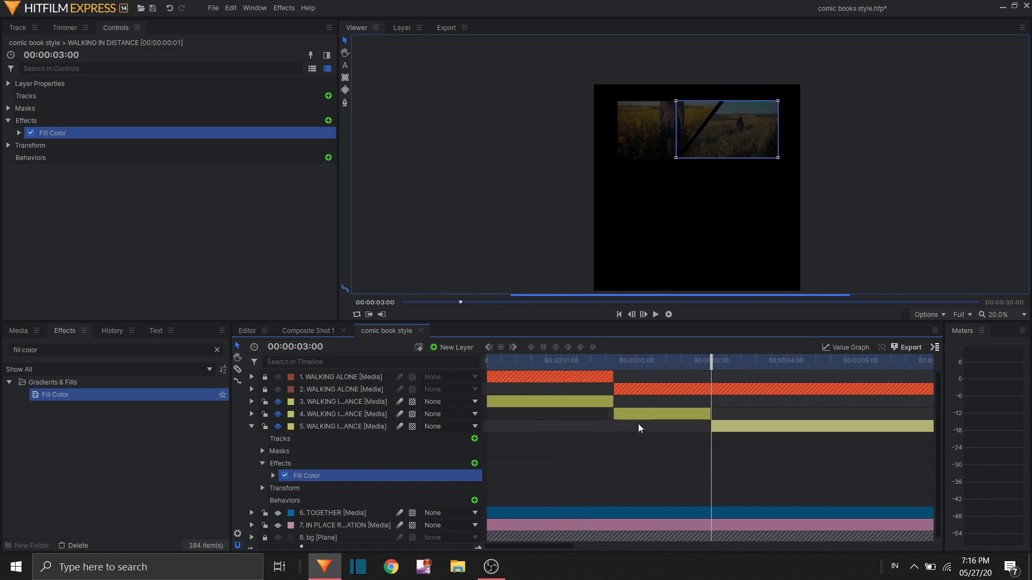
pyautogui.moveTo(498, 514); pyautogui.dragTo(720, 504)
pyautogui.scroll(-3, 742, 466)
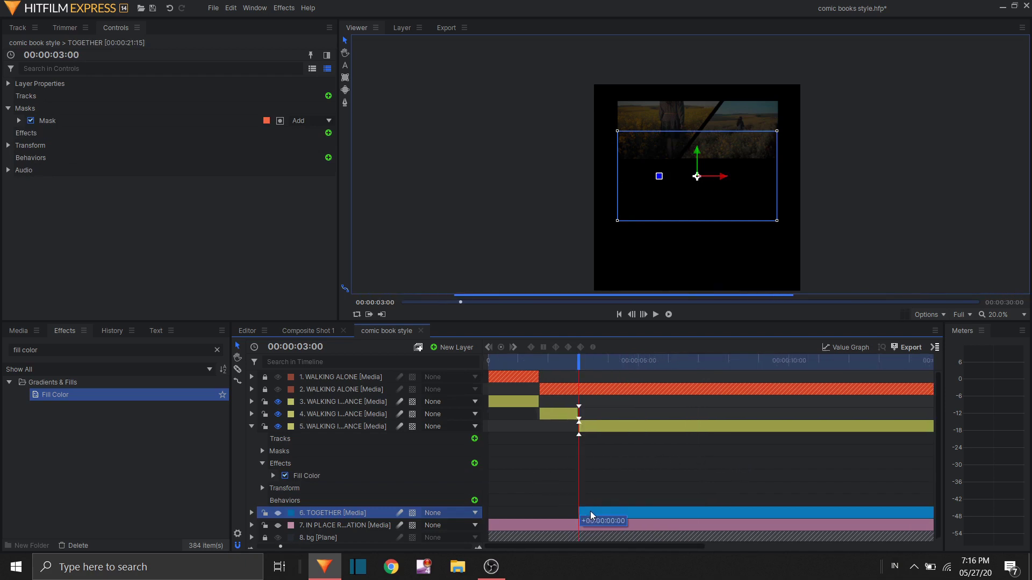
pyautogui.scroll(2, 591, 511)
pyautogui.scroll(2, 590, 511)
pyautogui.moveTo(748, 514); pyautogui.dragTo(741, 512)
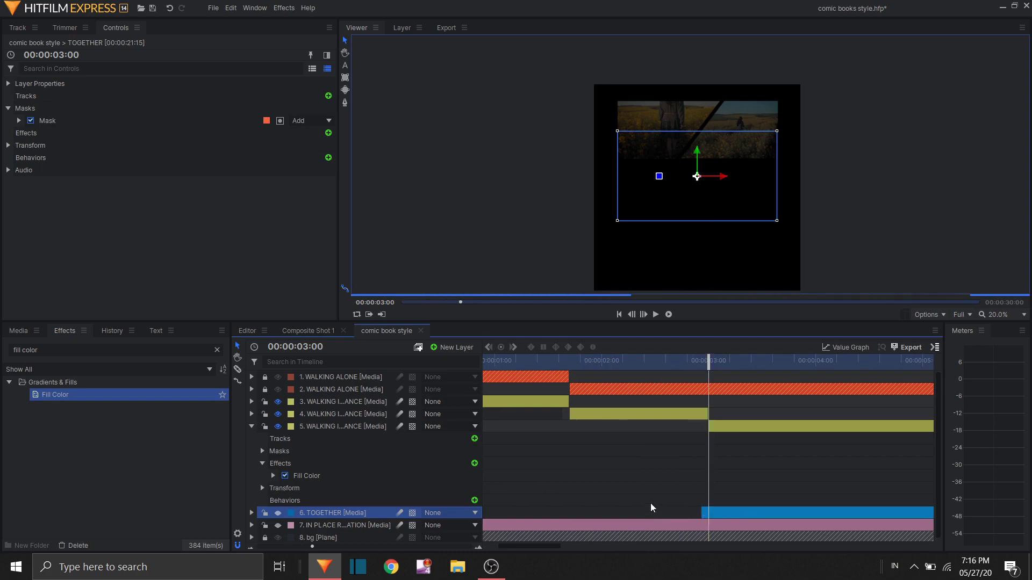
pyautogui.hotkey('ctrl', 'shift', 'd')
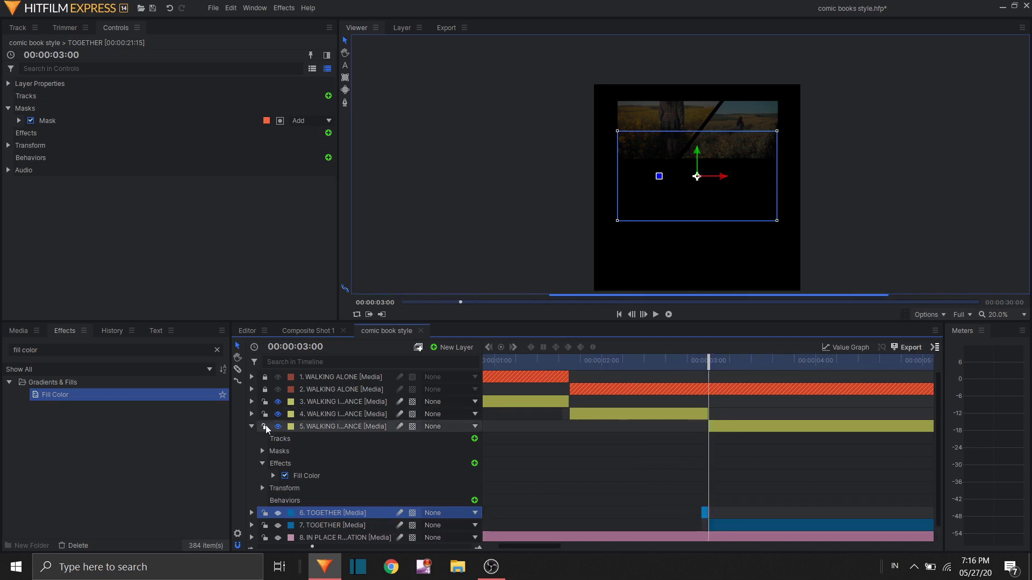
# Step: Lock the three WALKING IN DISTANCE layers
pyautogui.click(264, 426)
pyautogui.click(265, 401)
pyautogui.click(265, 414)
pyautogui.scroll(-1, 720, 489)
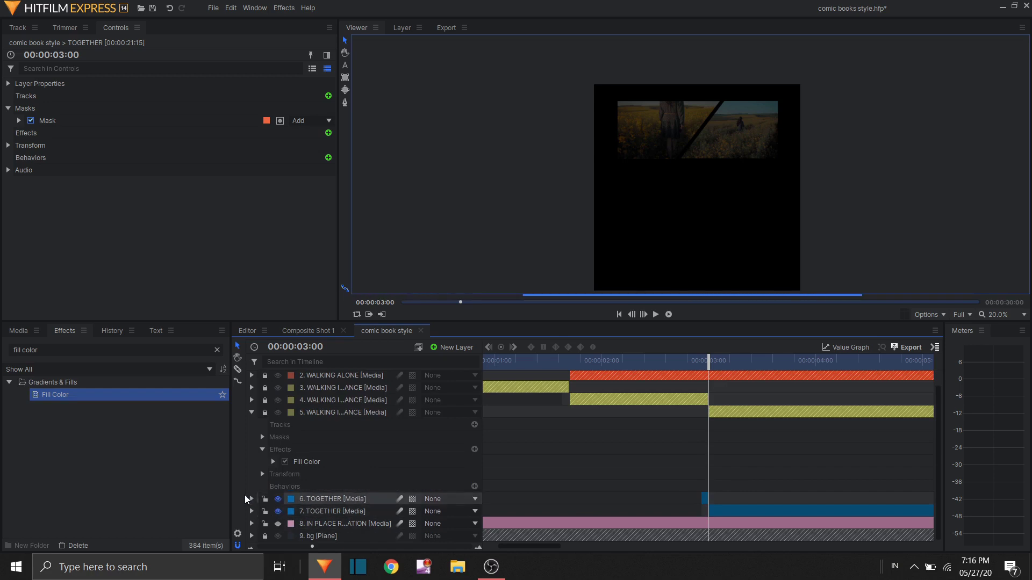
# Step: Stretch the short TOGETHER piece back to the timeline's start as a freeze frame and paste Fill Color onto it
pyautogui.click(237, 382)
pyautogui.moveTo(695, 503); pyautogui.dragTo(249, 484)
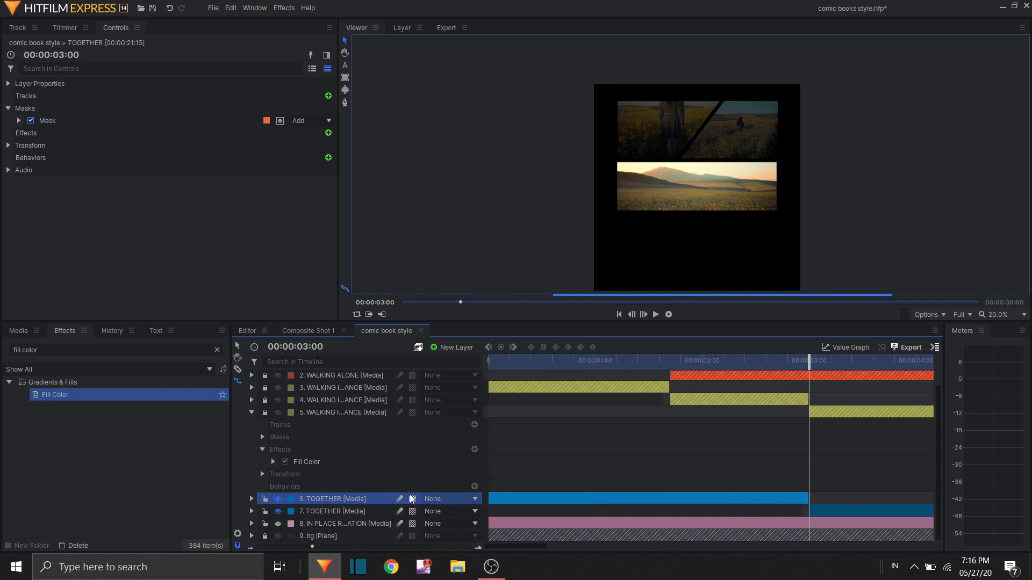
pyautogui.hotkey('ctrl', 'v')
pyautogui.click(250, 475)
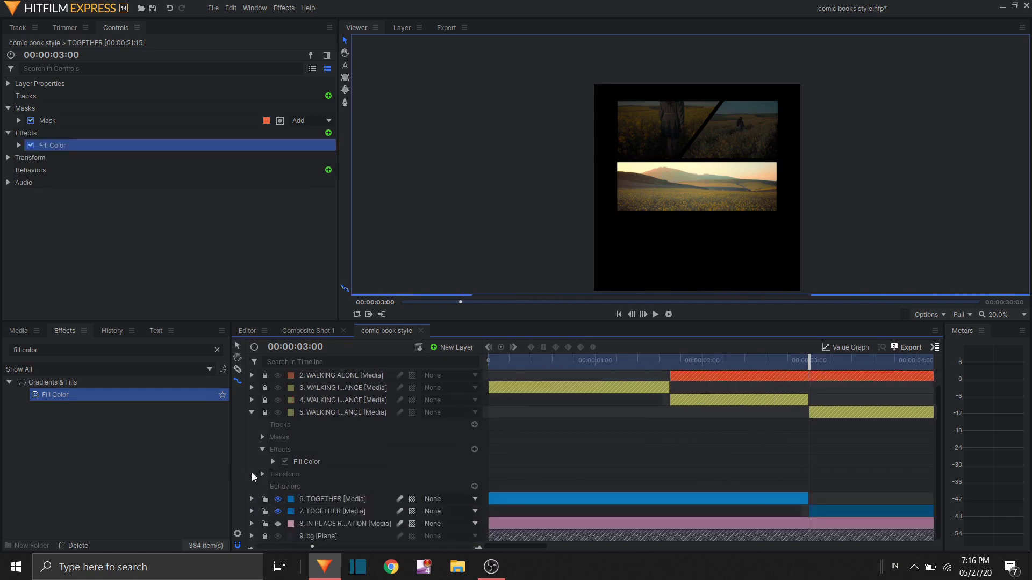
pyautogui.click(253, 405)
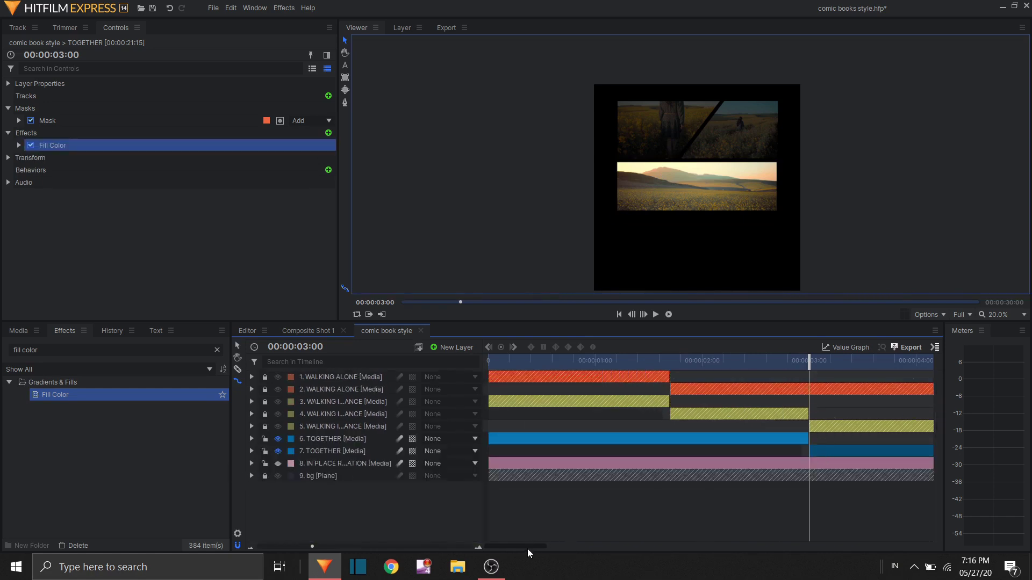
# Step: Preview the TOGETHER panel at 00:00:05:00 and delete the TOGETHER piece that precedes 00:00:03:00
pyautogui.moveTo(524, 547); pyautogui.dragTo(564, 512)
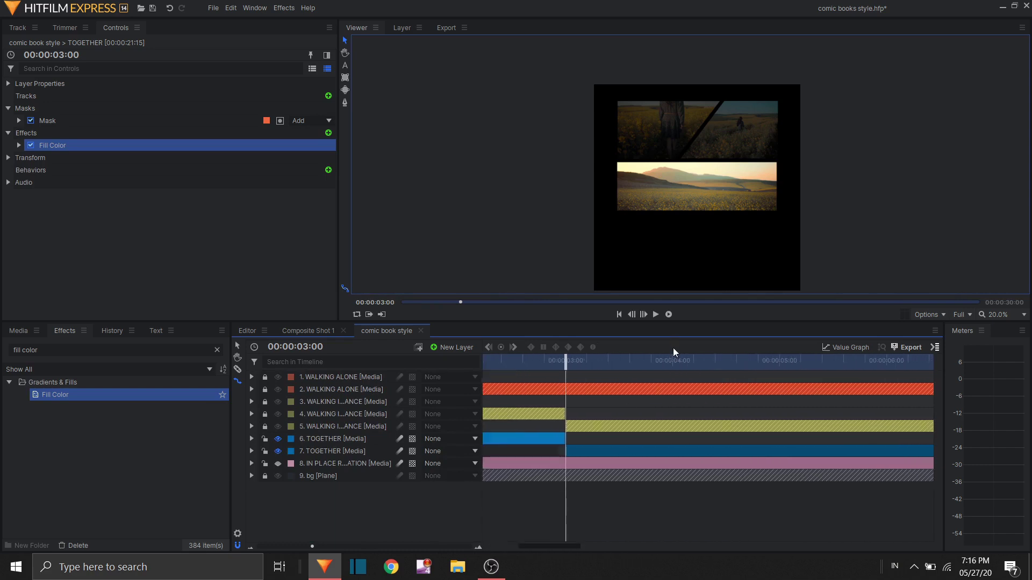
pyautogui.click(781, 361)
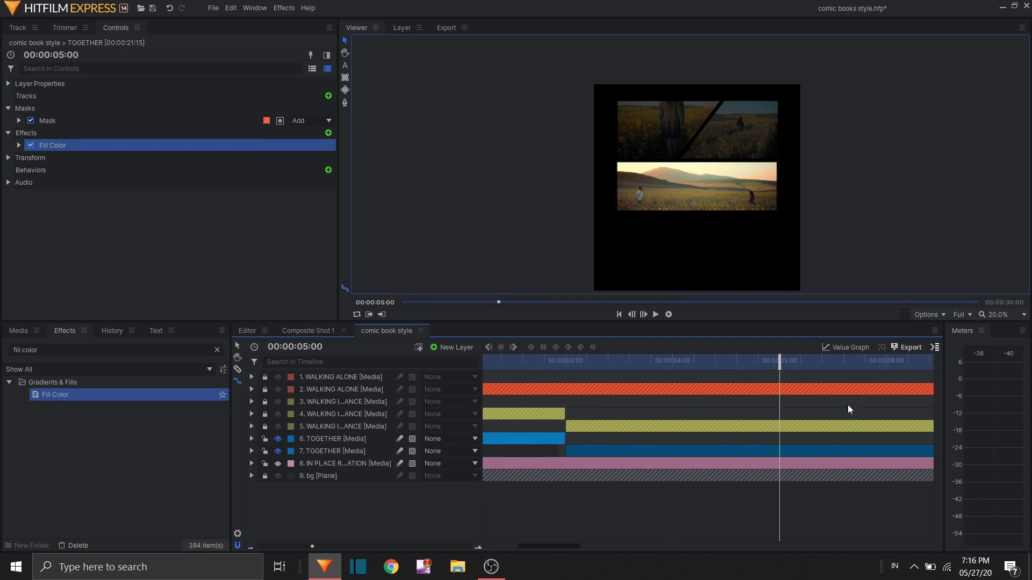
pyautogui.click(546, 441)
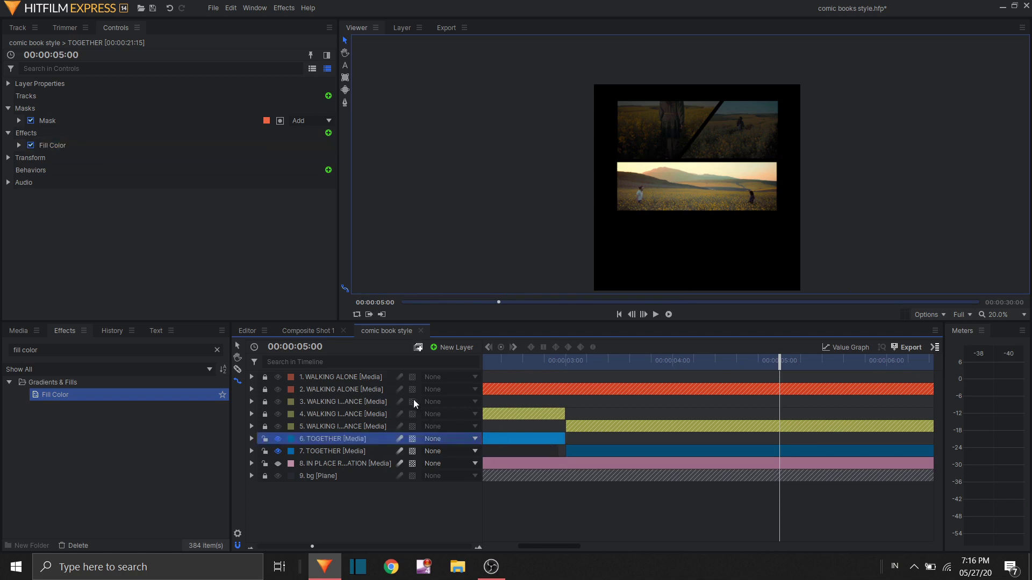
pyautogui.press('Delete')
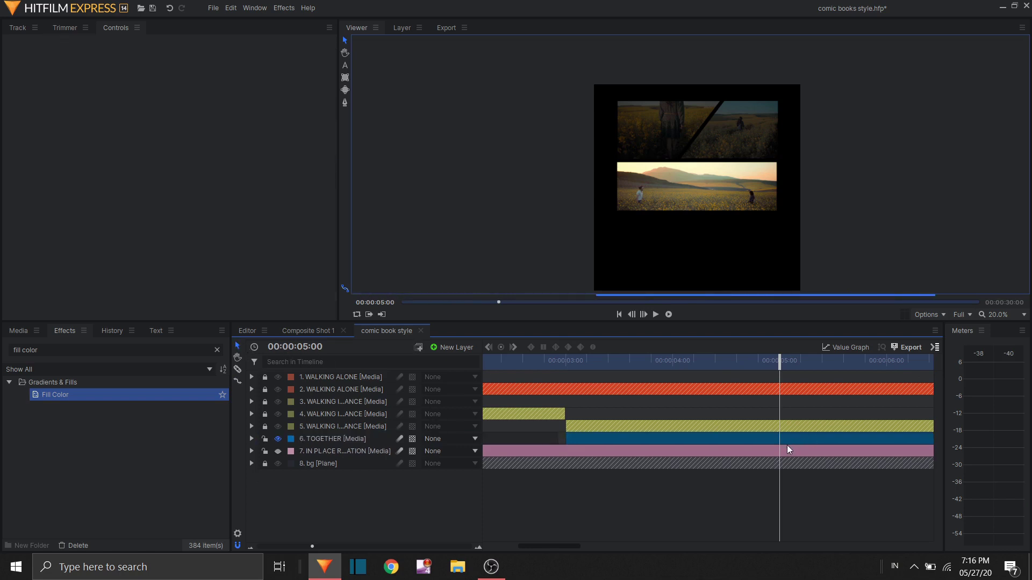
# Step: Trim the opening of the TOGETHER clip up to around the couple's meeting and move the clip back to about 00:00:03:00
pyautogui.scroll(-3, 752, 446)
pyautogui.scroll(-2, 648, 446)
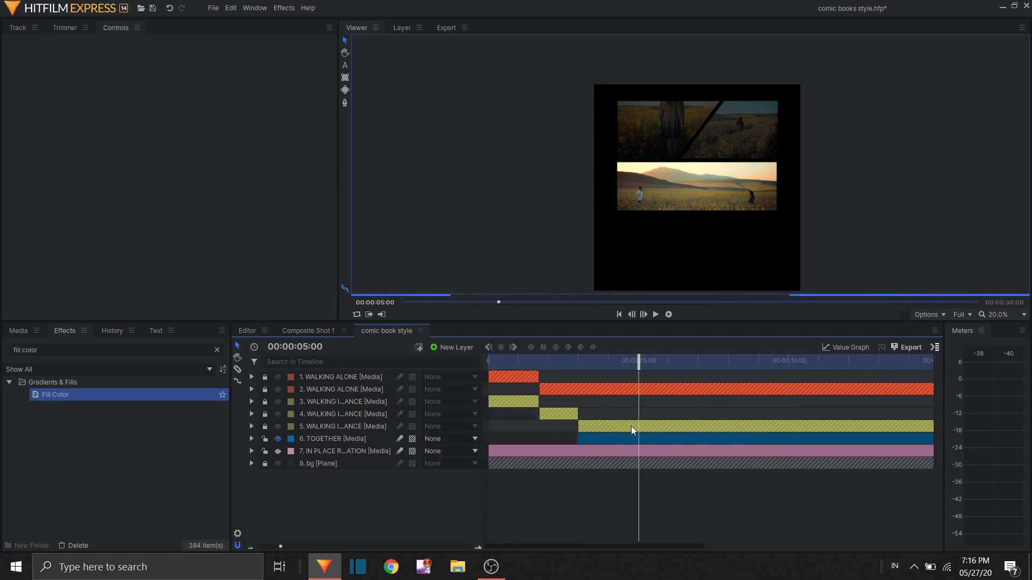
pyautogui.click(687, 361)
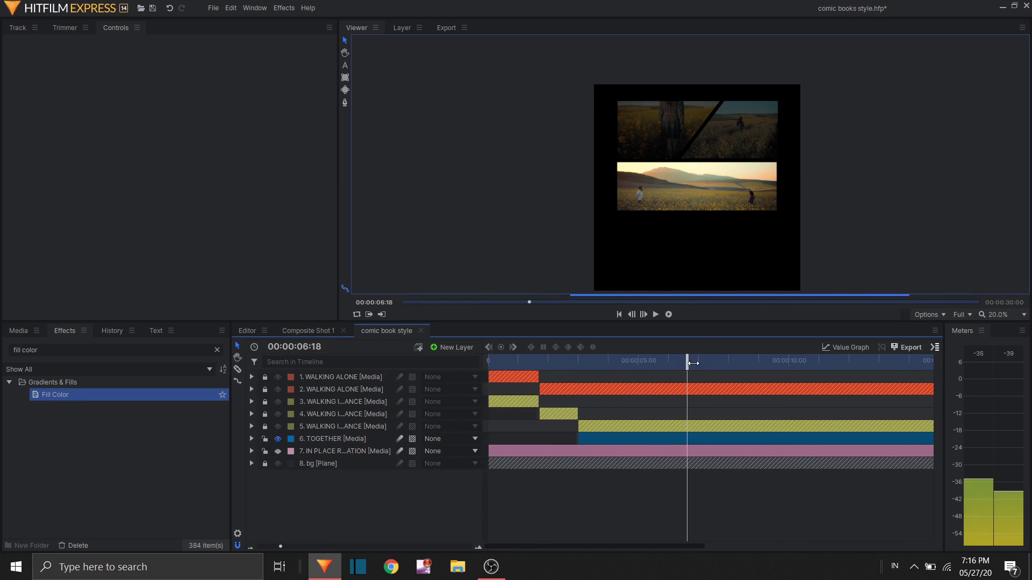
pyautogui.moveTo(688, 364); pyautogui.dragTo(788, 366)
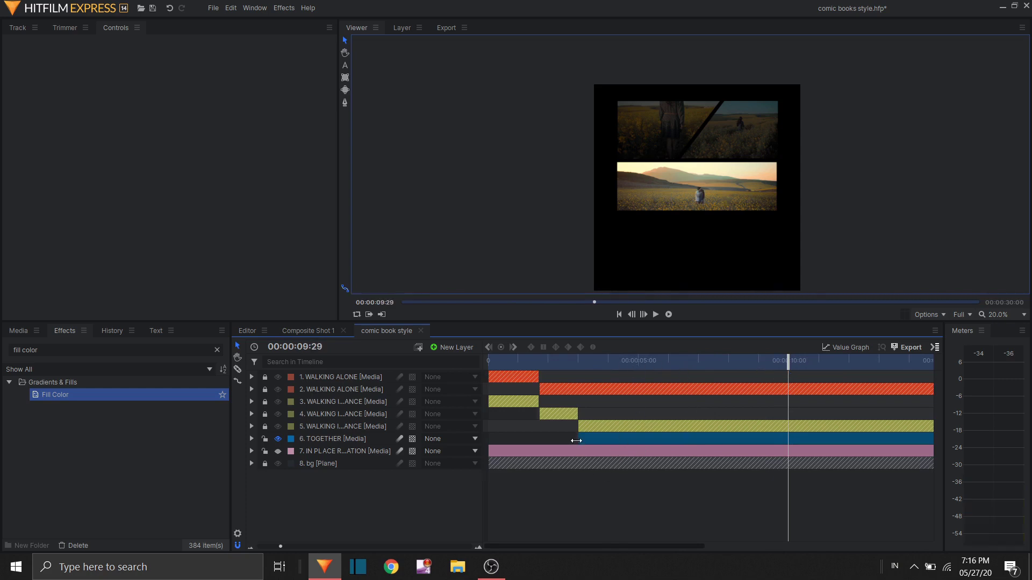
pyautogui.moveTo(579, 439)
pyautogui.mouseDown()
pyautogui.moveTo(766, 439)
pyautogui.moveTo(657, 446)
pyautogui.moveTo(595, 433)
pyautogui.mouseUp()
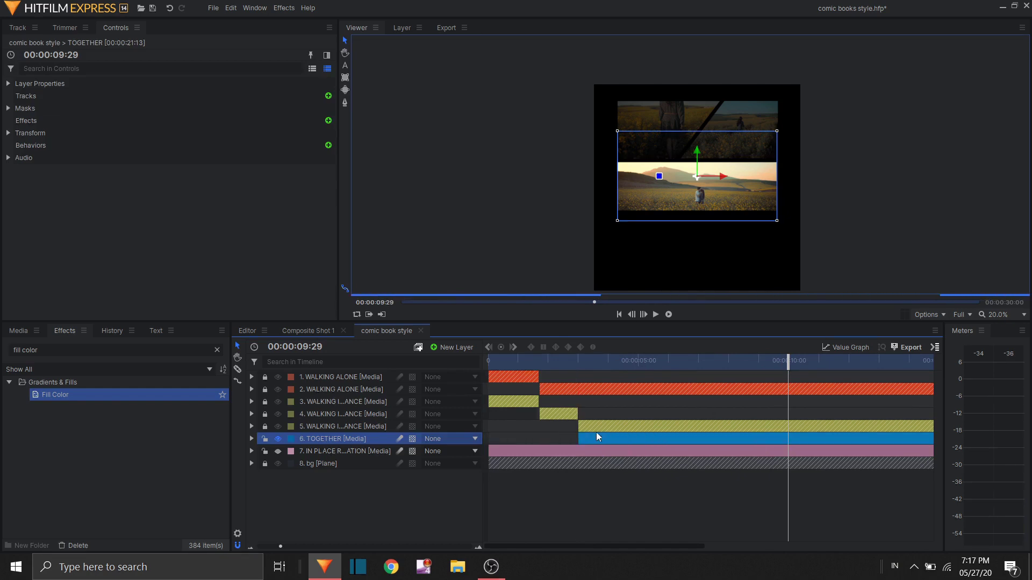
# Step: Shift the trimmed TOGETHER clip a few frames earlier and split it at 00:00:03:00
pyautogui.click(580, 360)
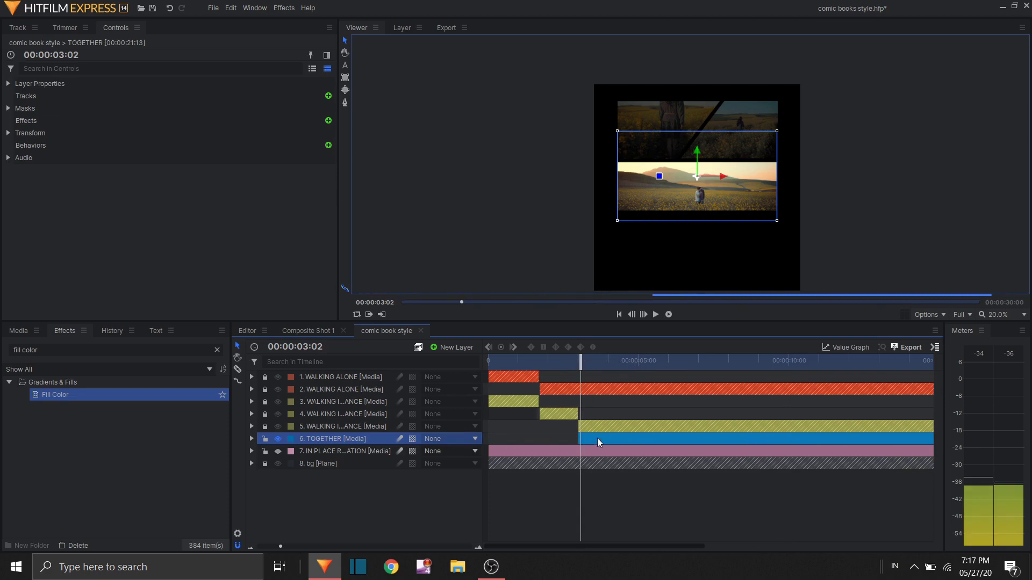
pyautogui.scroll(2, 597, 438)
pyautogui.moveTo(649, 441); pyautogui.dragTo(645, 438)
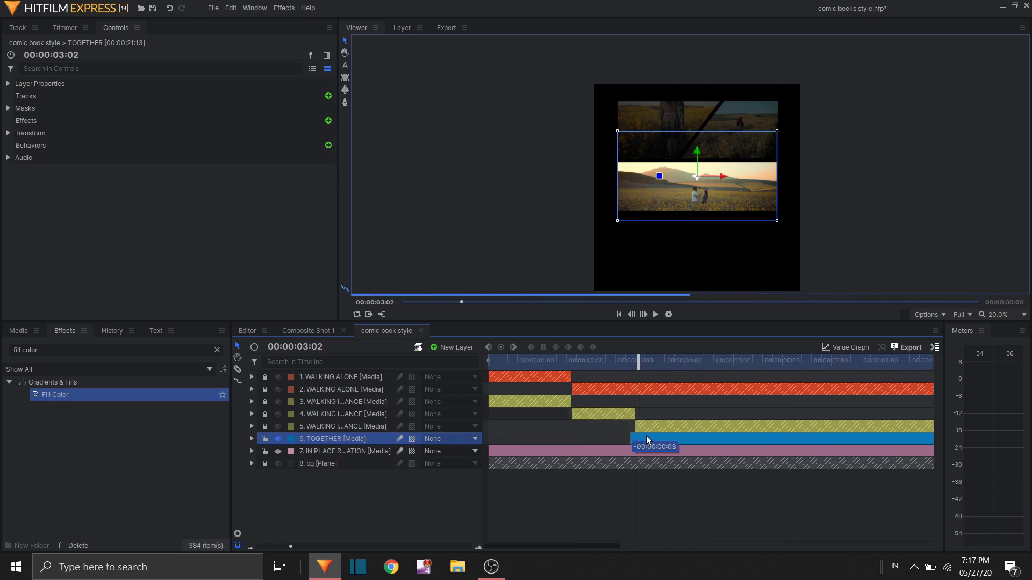
pyautogui.click(632, 362)
pyautogui.moveTo(630, 365); pyautogui.dragTo(635, 365)
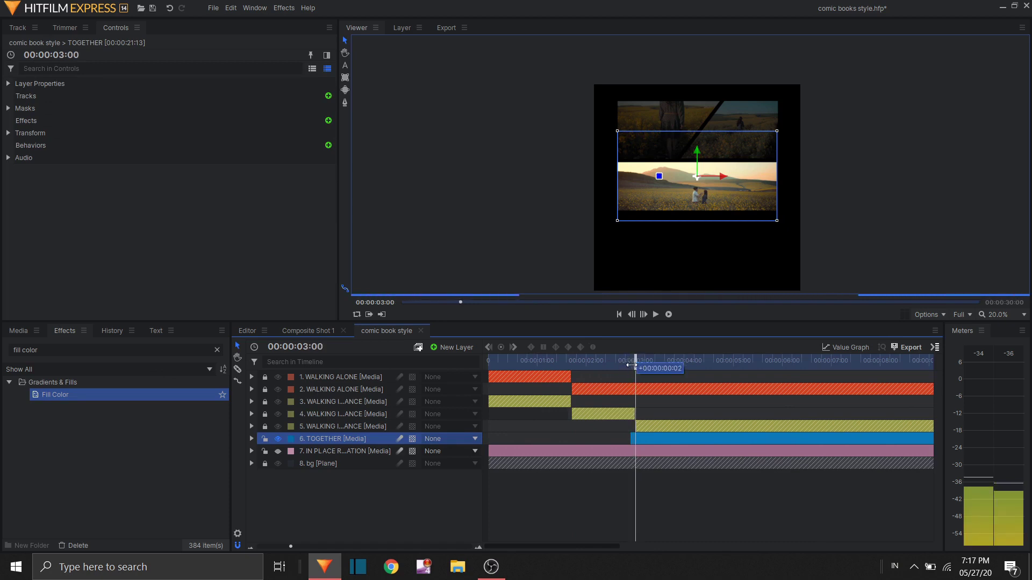
pyautogui.hotkey('ctrl', 'shift', 'd')
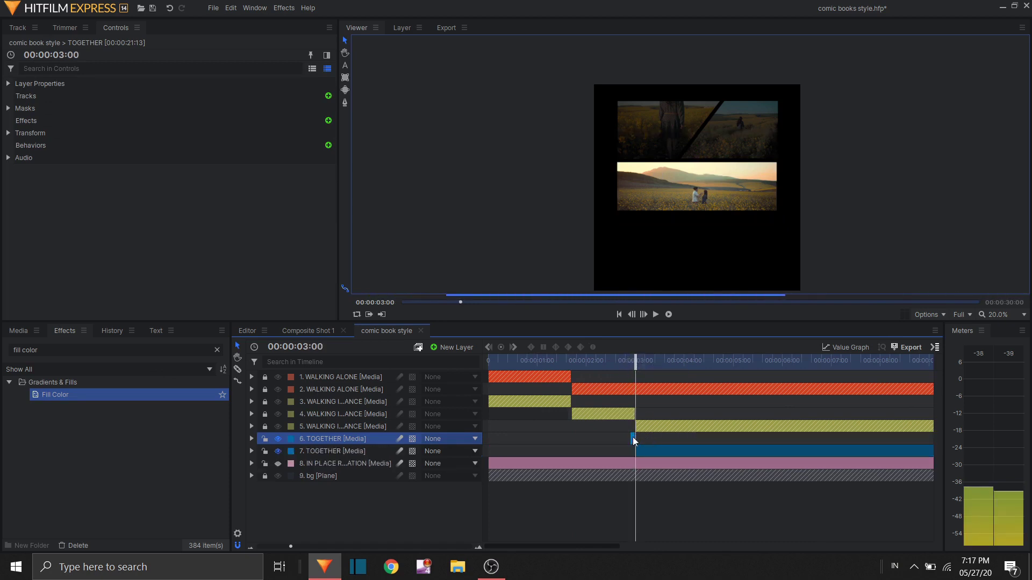
# Step: Trim the short TOGETHER piece and stretch it back to the timeline's start as a freeze frame with Fill Color pasted on
pyautogui.moveTo(634, 437); pyautogui.dragTo(637, 436)
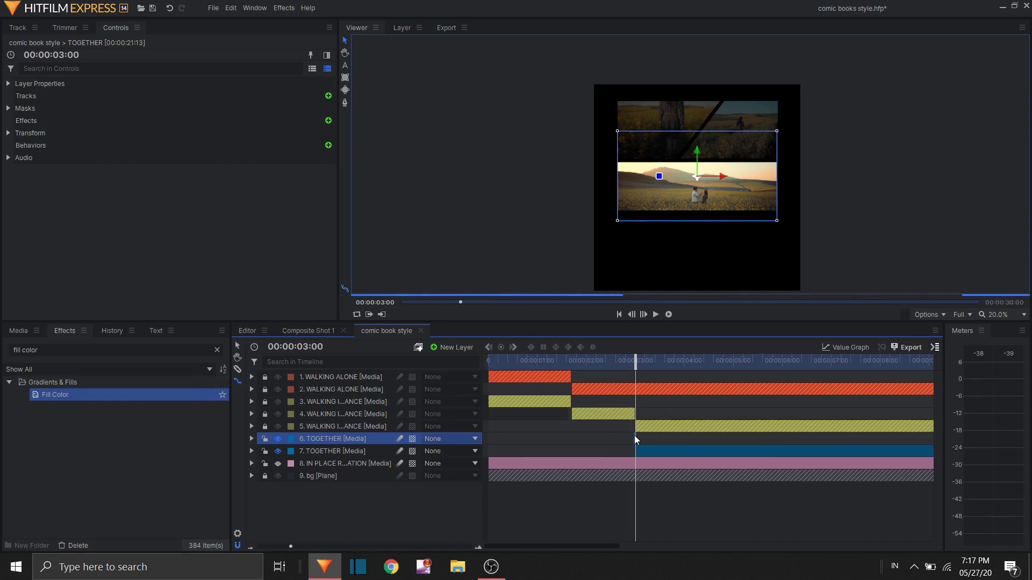
pyautogui.moveTo(635, 437); pyautogui.dragTo(353, 421)
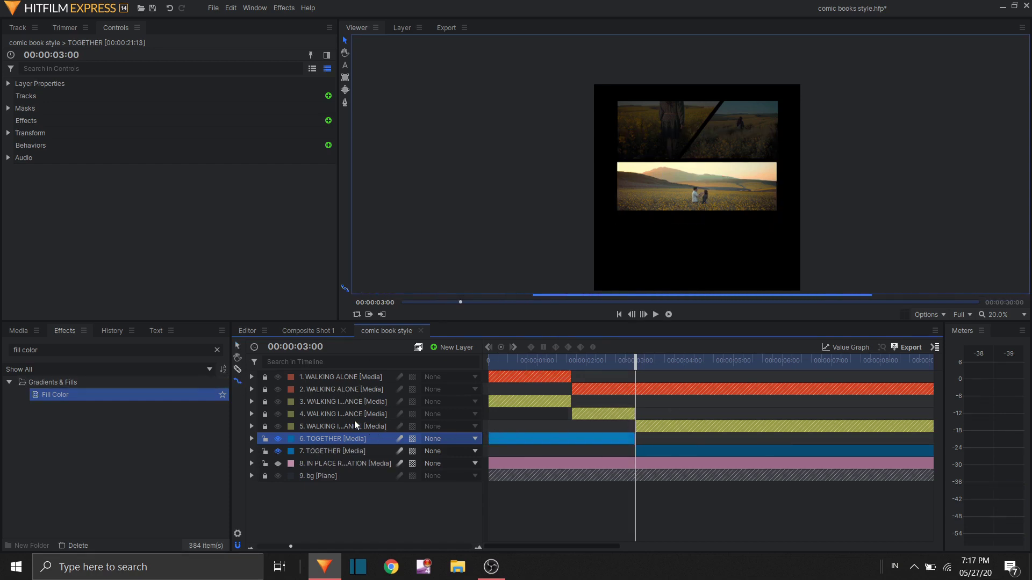
pyautogui.moveTo(525, 446); pyautogui.dragTo(525, 442)
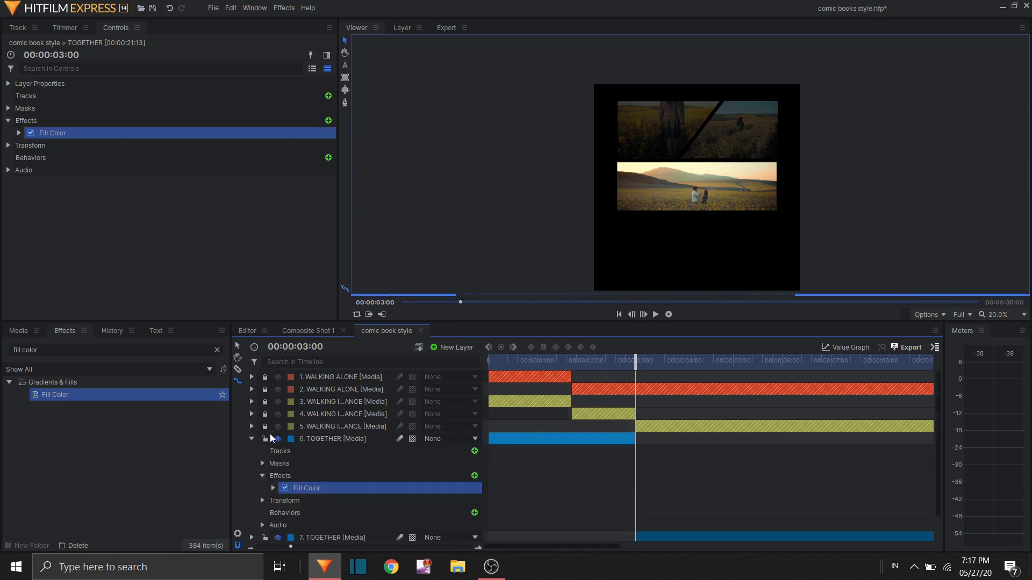
pyautogui.click(251, 438)
# Step: Split the second TOGETHER clip at 00:00:04:29 and its remainder one frame on, at 00:00:05:00
pyautogui.click(799, 442)
pyautogui.scroll(-2, 798, 443)
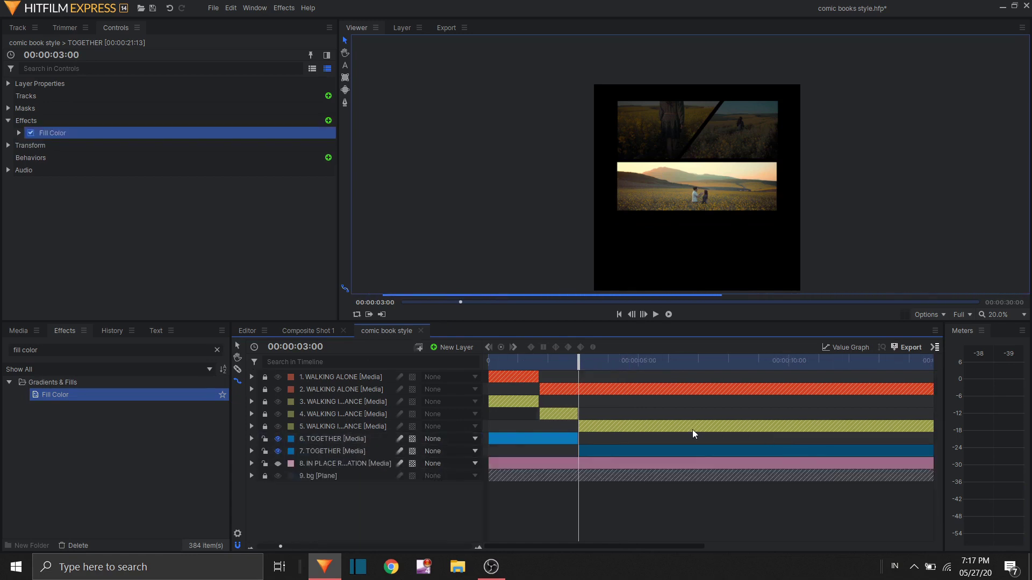
pyautogui.scroll(-1, 693, 430)
pyautogui.click(576, 366)
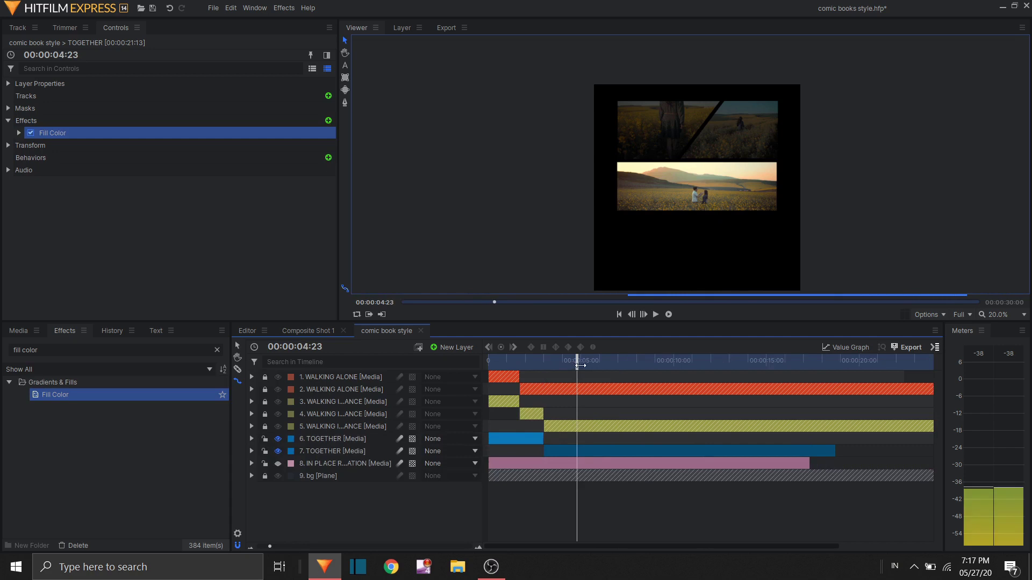
pyautogui.moveTo(577, 366); pyautogui.dragTo(580, 366)
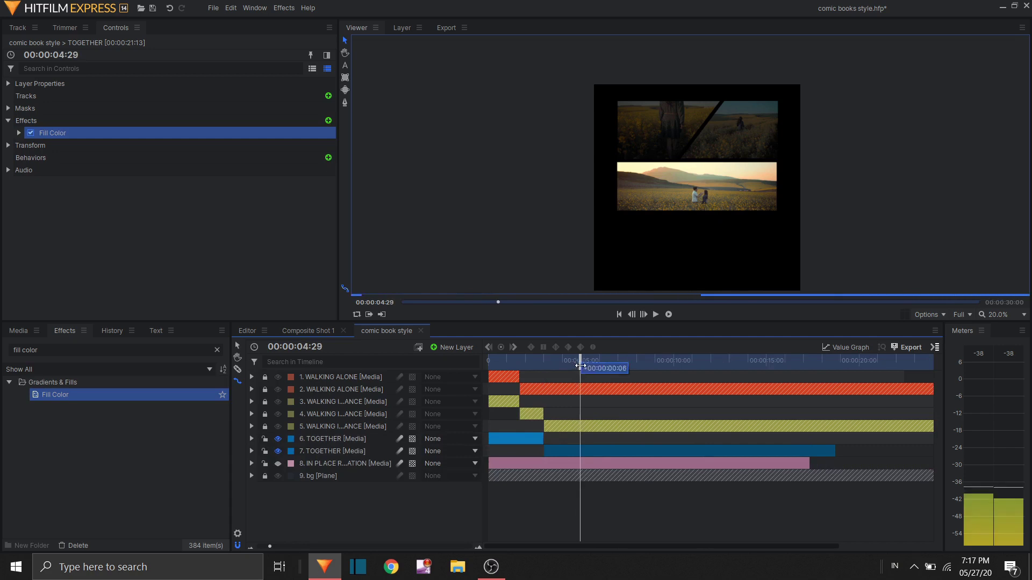
pyautogui.click(590, 451)
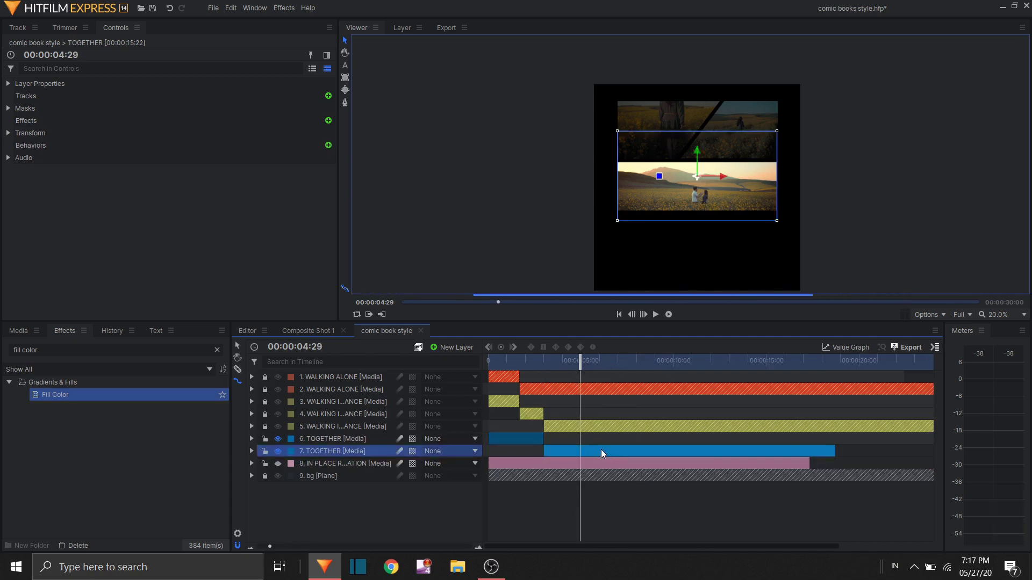
pyautogui.hotkey('ctrl', 'shift', 'd')
pyautogui.click(601, 463)
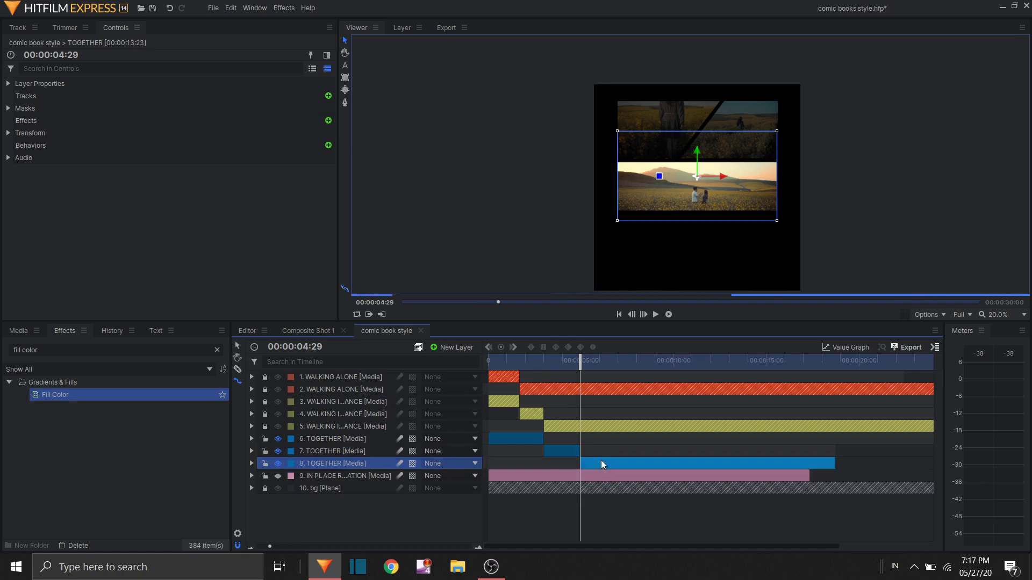
pyautogui.press('Right')
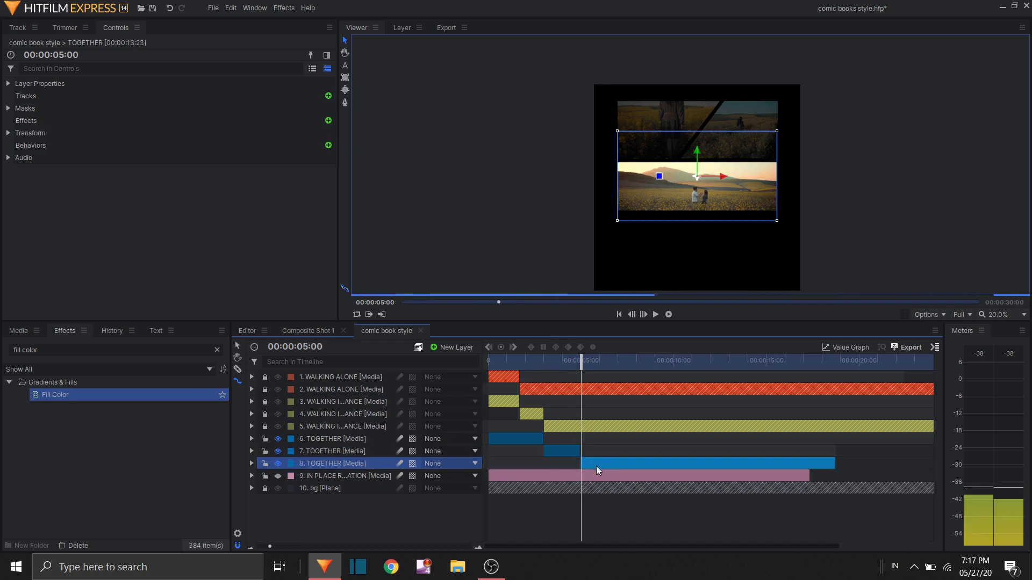
pyautogui.hotkey('ctrl', 'shift', 'd')
# Step: Delete the long TOGETHER remainder and stretch the single-frame piece to the timeline's end as a freeze frame with Fill Color
pyautogui.click(598, 479)
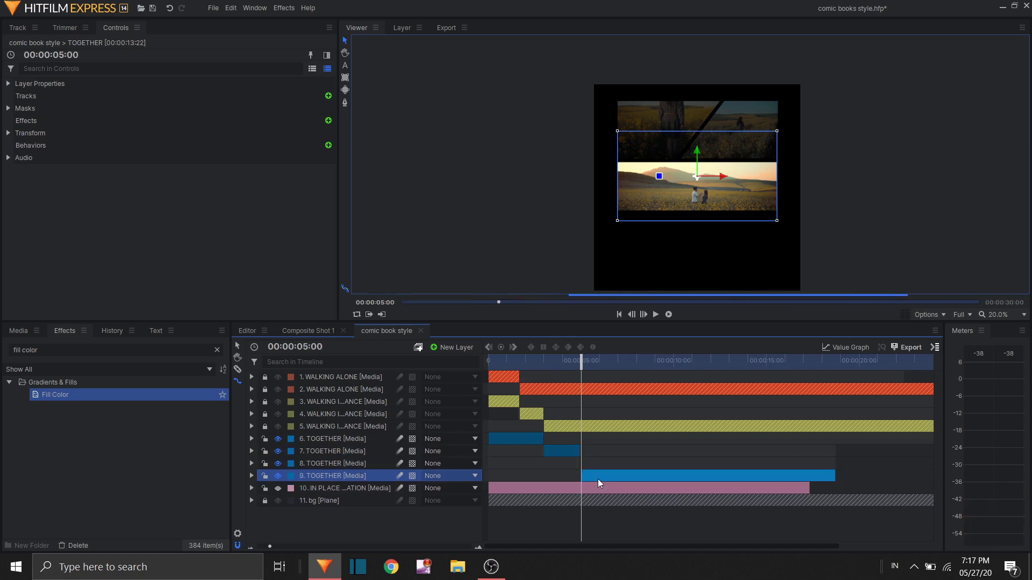
pyautogui.press('Delete')
pyautogui.moveTo(645, 462); pyautogui.dragTo(959, 472)
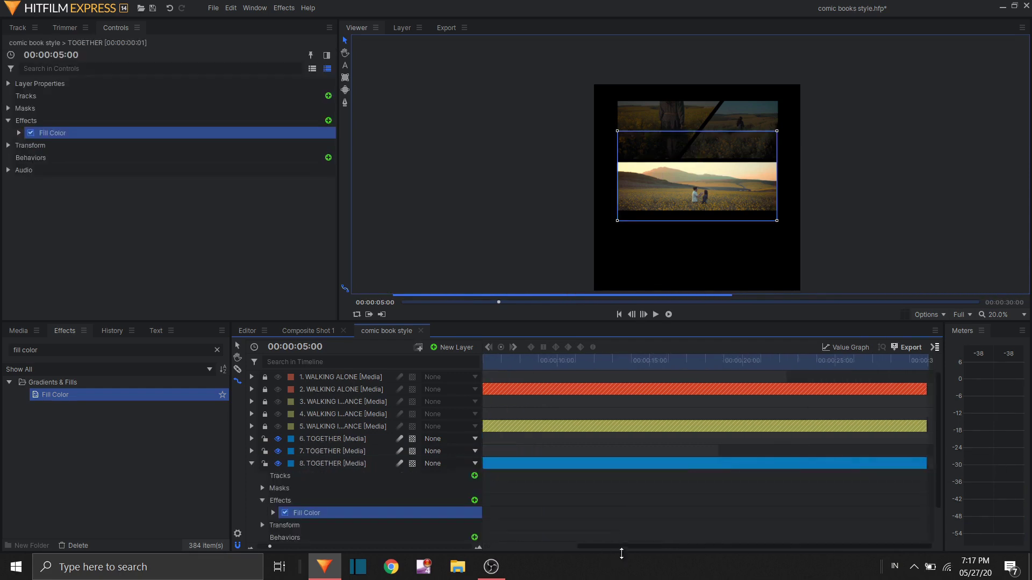
# Step: Move the IN PLACE ROTATION clip to start a few frames before 00:00:04:29 and split it at 00:00:04:29
pyautogui.moveTo(621, 546); pyautogui.dragTo(526, 546)
pyautogui.scroll(-2, 484, 454)
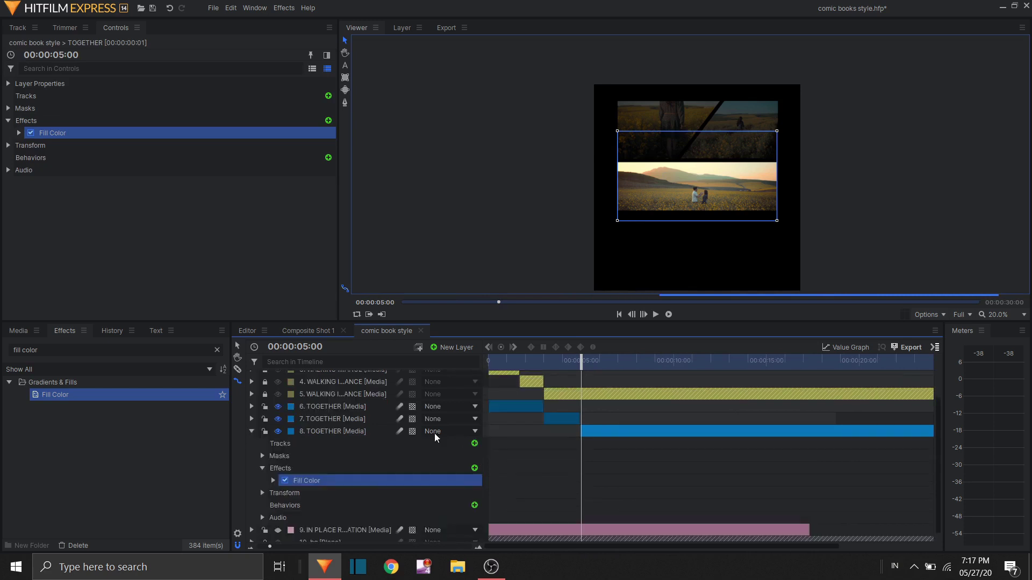
pyautogui.click(252, 427)
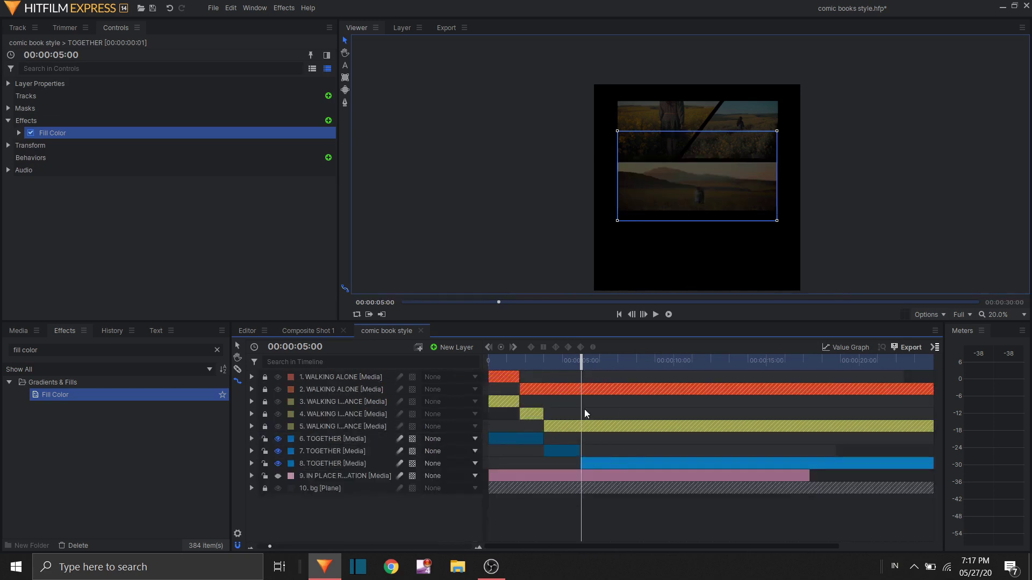
pyautogui.scroll(3, 609, 460)
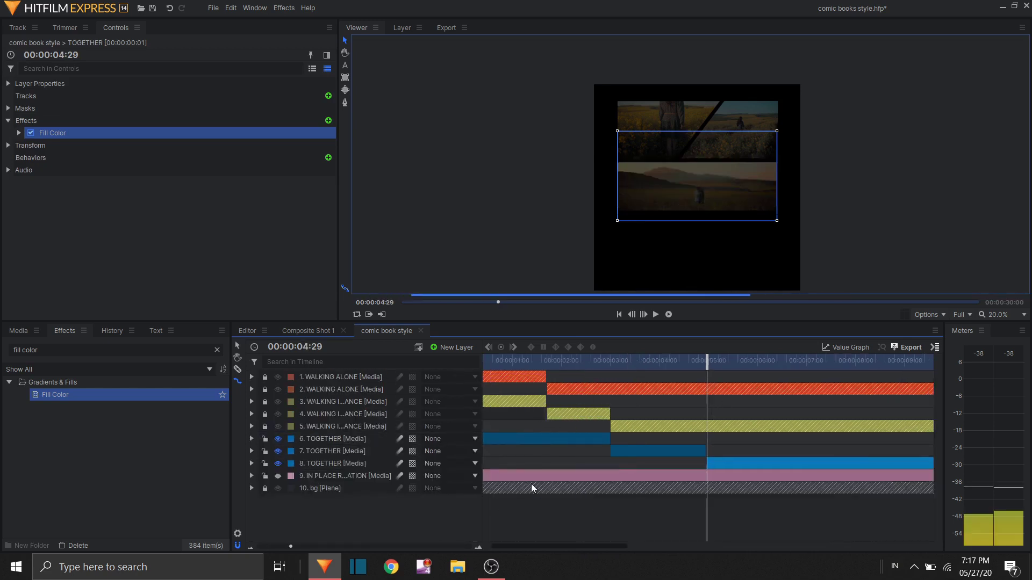
pyautogui.click(624, 475)
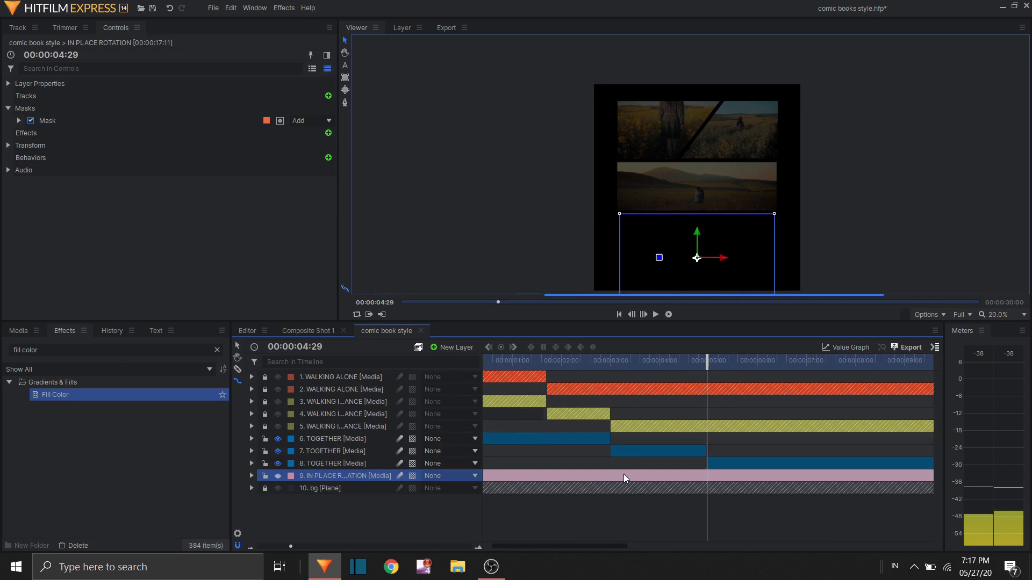
pyautogui.click(240, 347)
pyautogui.moveTo(621, 475); pyautogui.dragTo(746, 469)
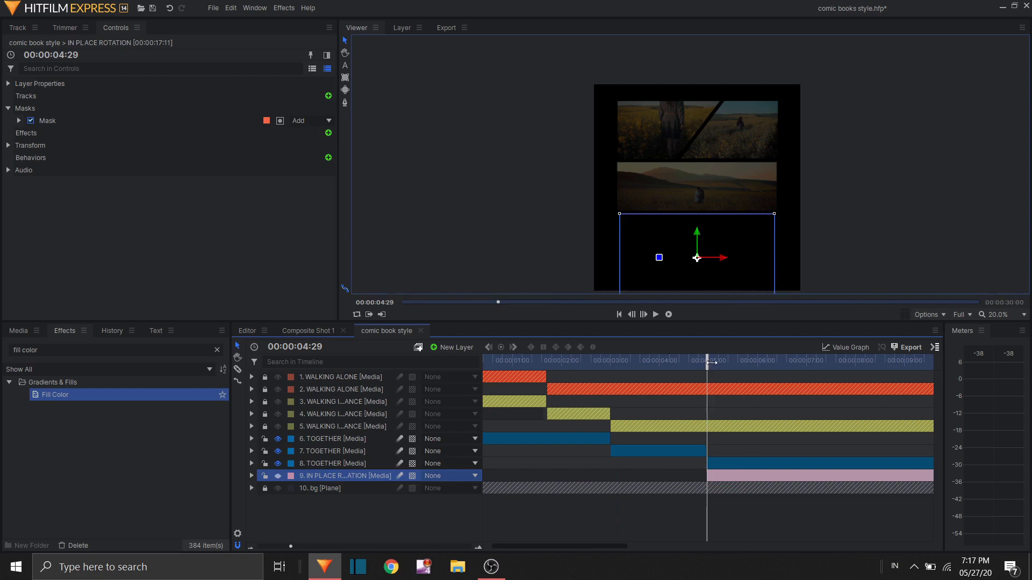
pyautogui.moveTo(736, 473); pyautogui.dragTo(731, 470)
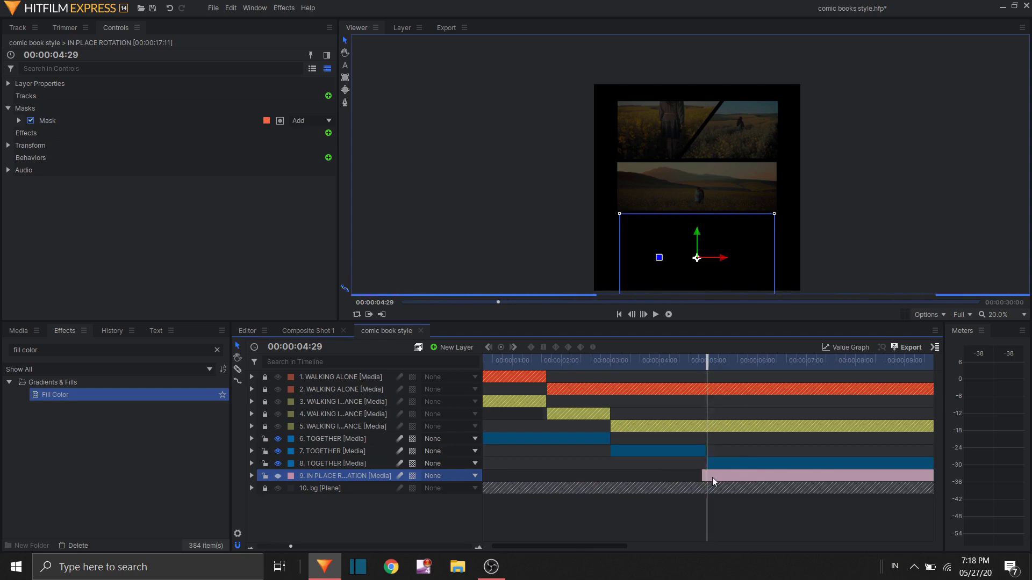
pyautogui.hotkey('ctrl', 'shift', 'd')
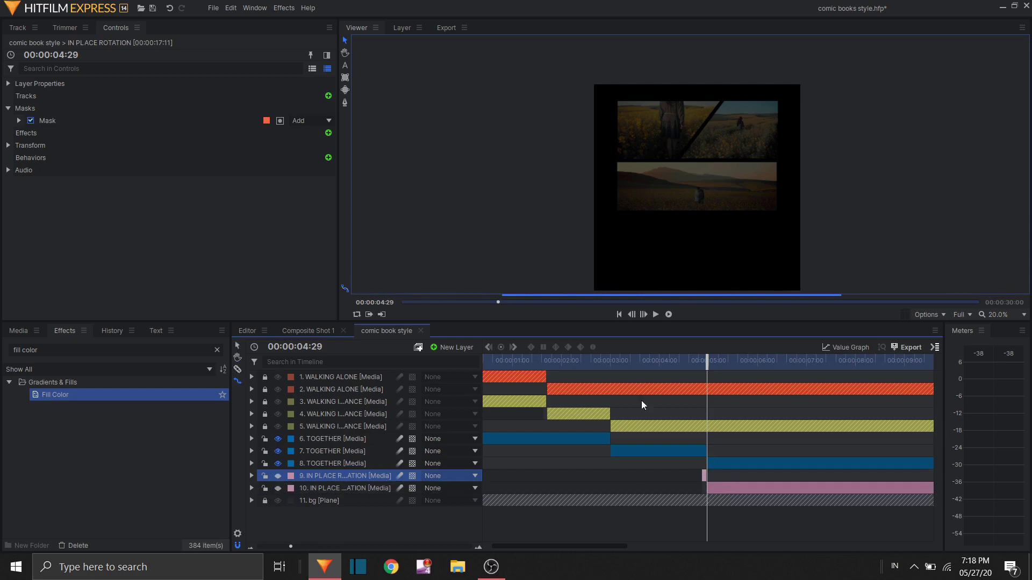
# Step: Stretch the short IN PLACE ROTATION piece back to the timeline's start as a freeze frame with Fill Color pasted on
pyautogui.moveTo(703, 473); pyautogui.dragTo(486, 473)
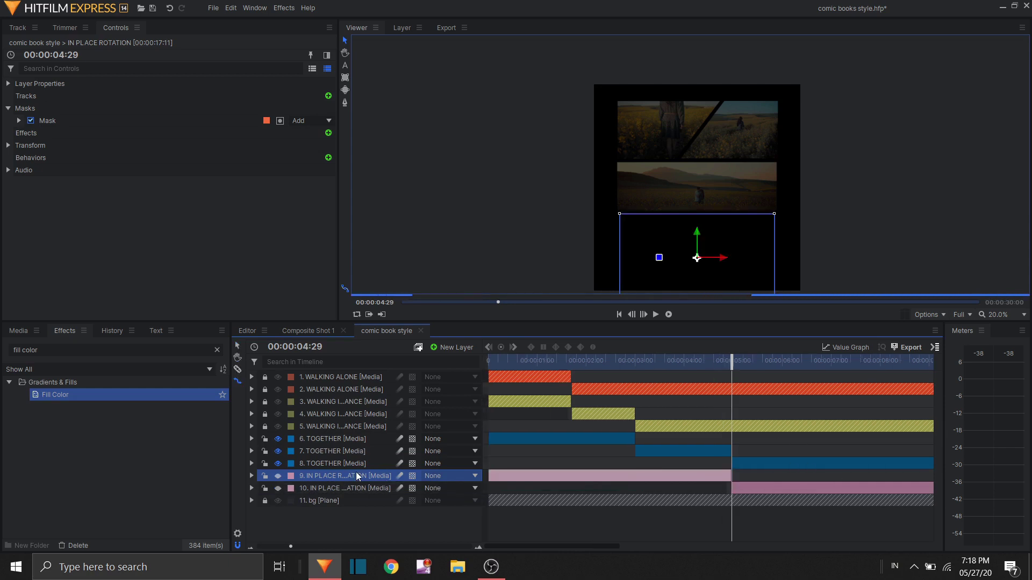
pyautogui.click(251, 475)
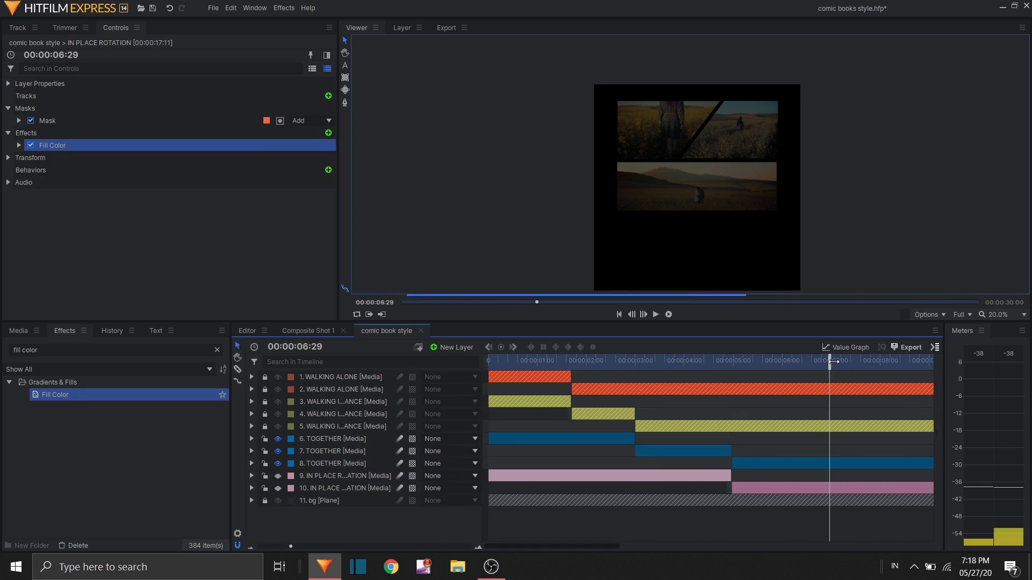
# Step: Make the IN PLACE ROTATION layers visible and split the second one at 00:00:07:01 and its remainder one frame on, at 00:00:07:02
pyautogui.click(832, 361)
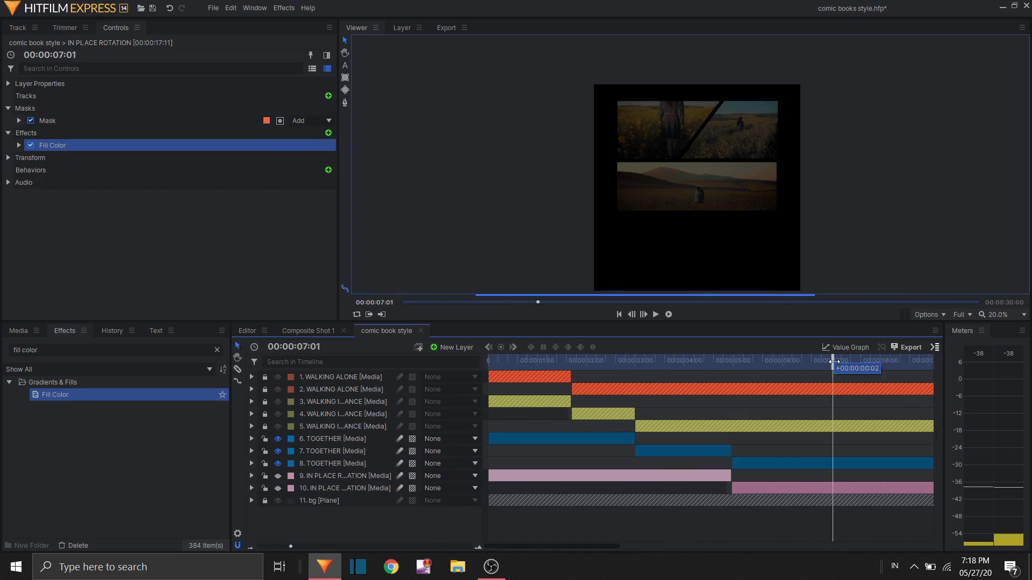
pyautogui.click(841, 487)
pyautogui.click(279, 482)
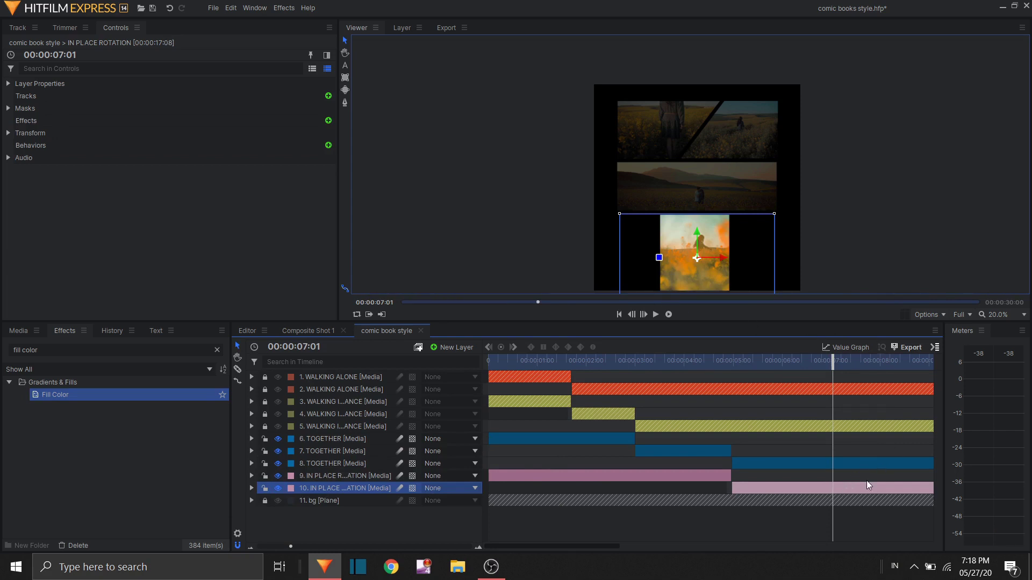
pyautogui.hotkey('ctrl', 'shift', 'd')
pyautogui.click(845, 502)
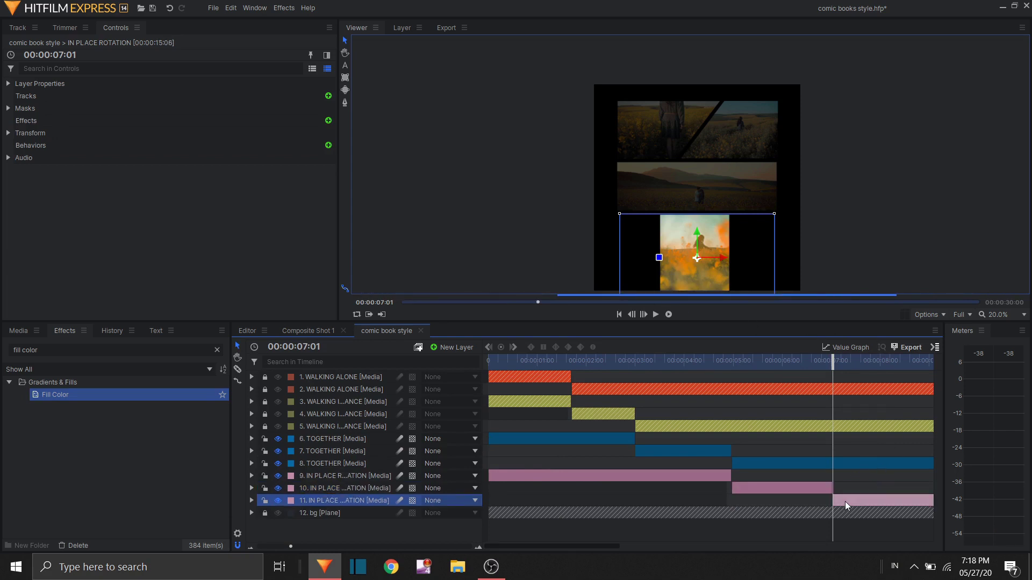
pyautogui.press('Right')
pyautogui.hotkey('ctrl', 'shift', 'd')
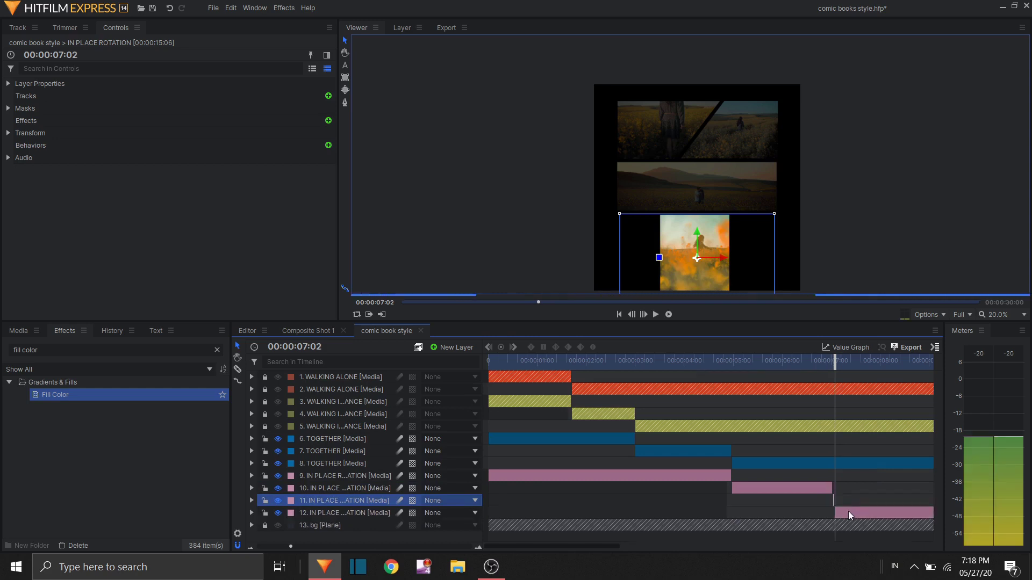
# Step: Delete the long IN PLACE ROTATION remainder and stretch the single-frame piece to the timeline's end as a freeze frame with Fill Color
pyautogui.click(849, 511)
pyautogui.press('Delete')
pyautogui.scroll(-3, 859, 504)
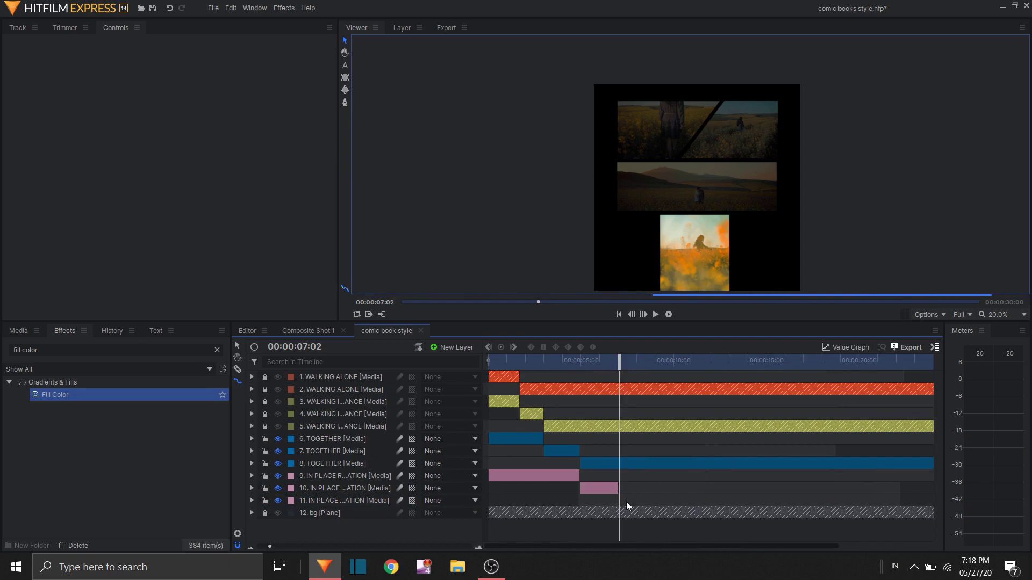
pyautogui.moveTo(621, 501); pyautogui.dragTo(1021, 500)
pyautogui.moveTo(599, 545); pyautogui.dragTo(493, 541)
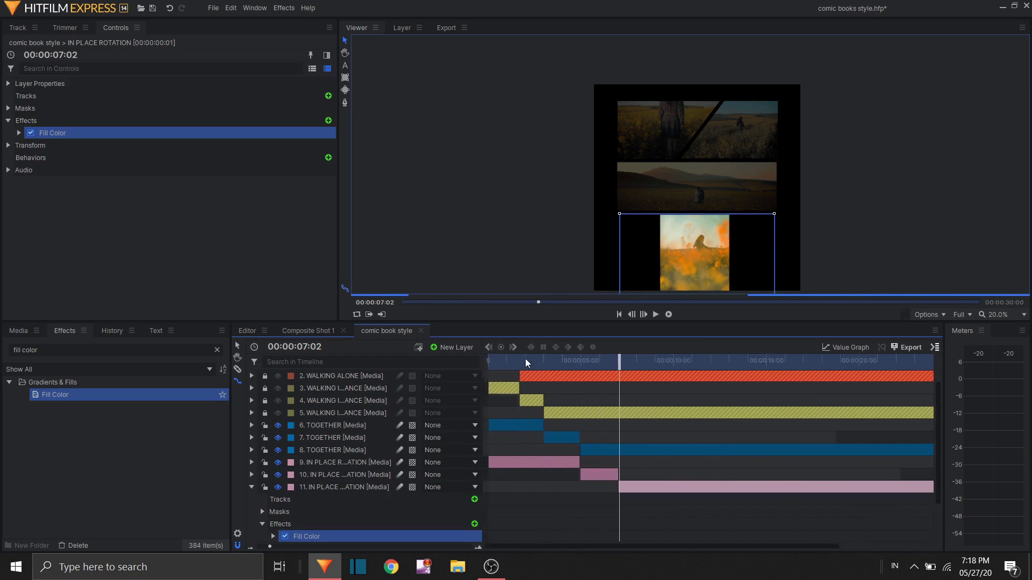
# Step: Check the panels' lit and darkened states at 00:00:02:01 and 00:00:03:26 in the composite shot
pyautogui.click(526, 361)
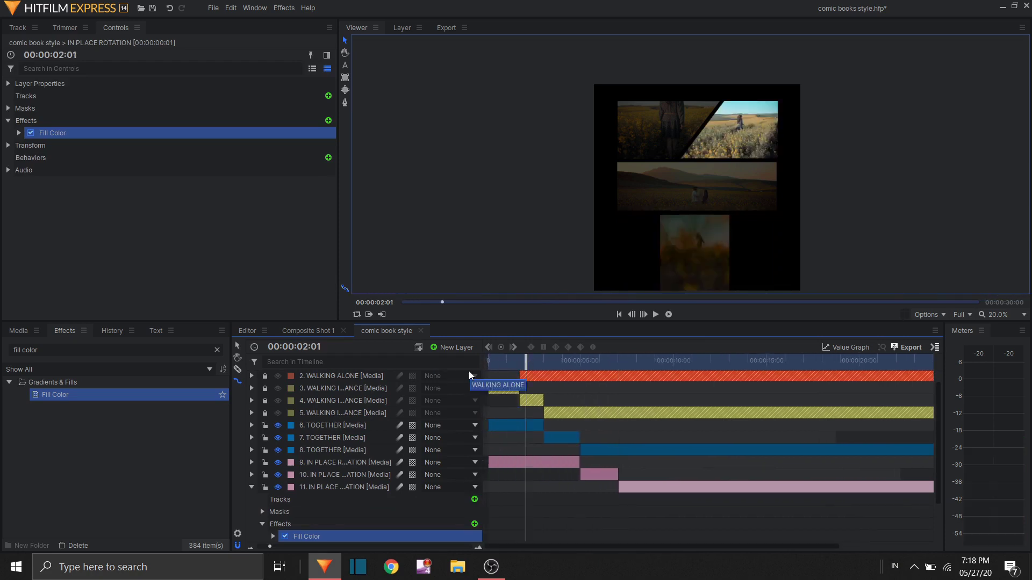
pyautogui.moveTo(526, 360); pyautogui.dragTo(559, 363)
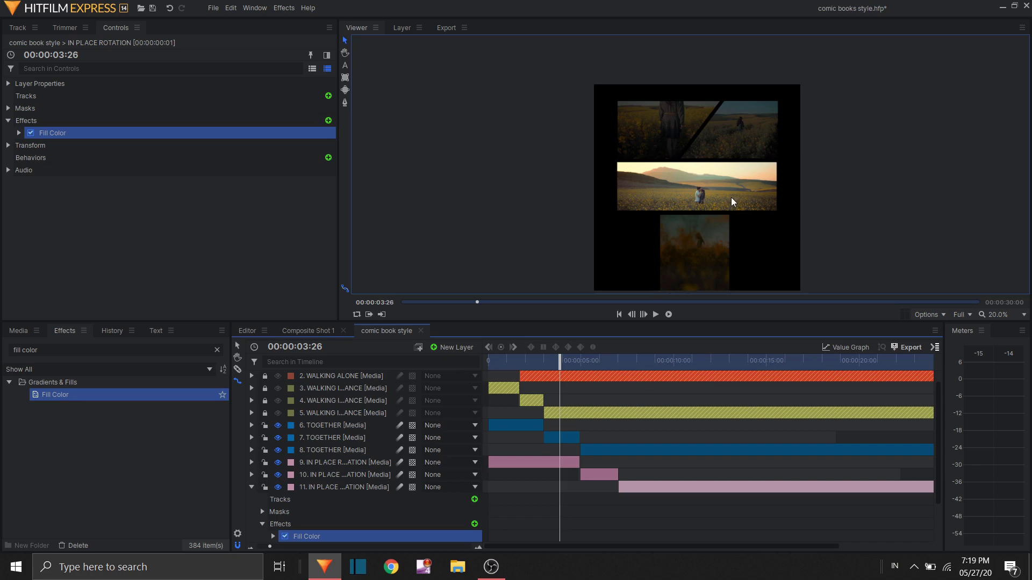
pyautogui.moveTo(809, 209); pyautogui.dragTo(742, 208)
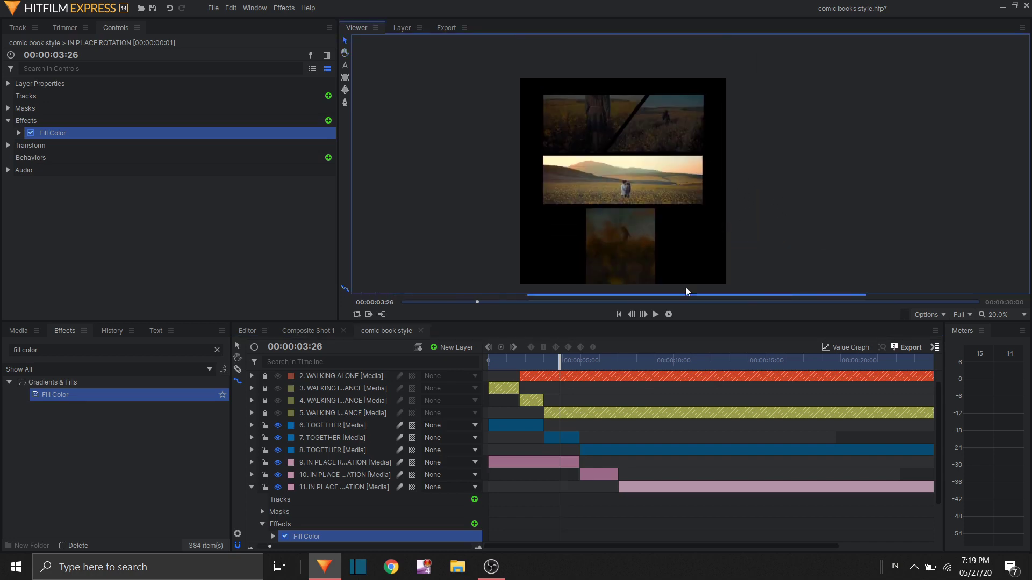